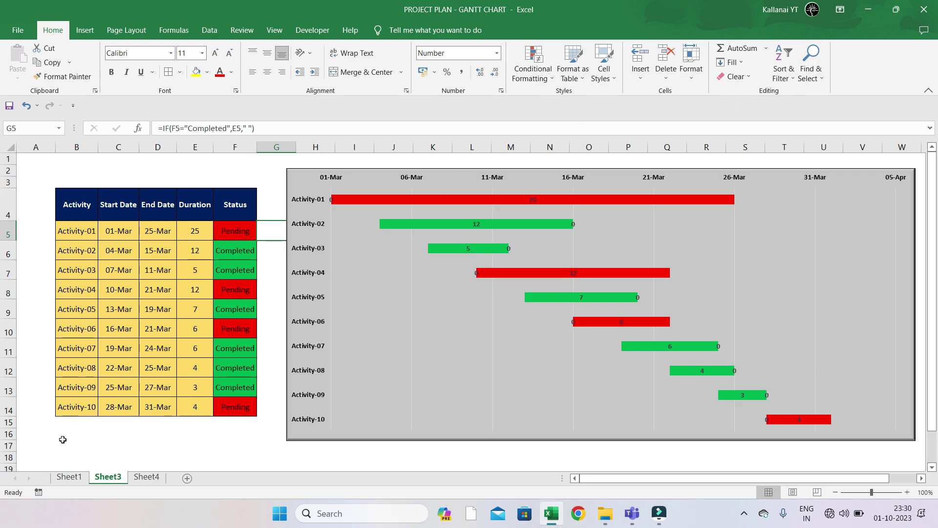
Switch to Sheet1, the cell-based Gantt chart with its 17-Mar highlight line
click(68, 477)
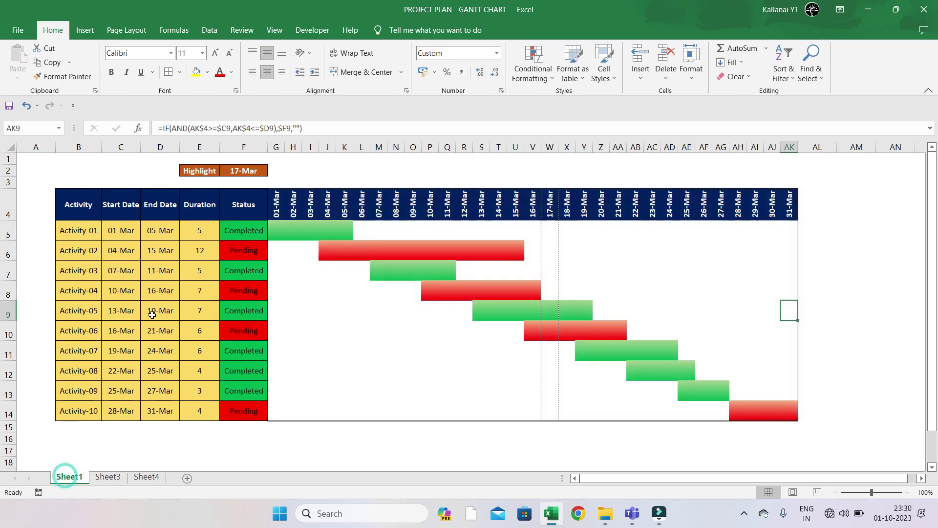
Review the Gantt-cell and end-date formulas and the activity, start-date and duration columns
click(161, 172)
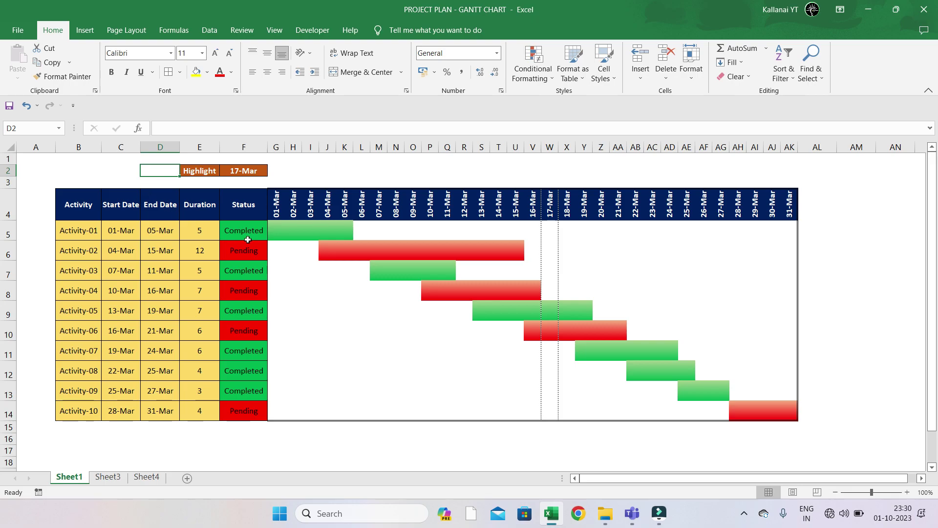
click(299, 239)
click(321, 240)
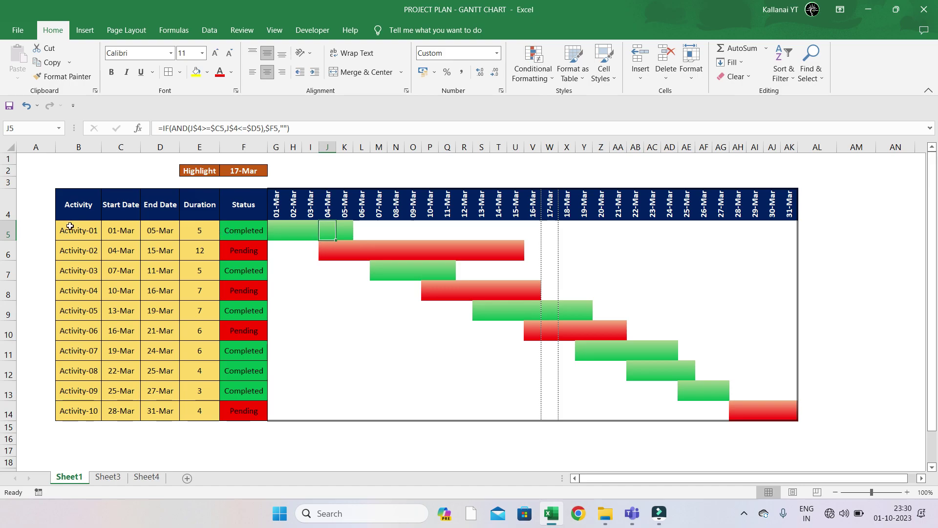
mouse_move(68, 228)
mouse_down()
mouse_move(106, 402)
mouse_move(95, 401)
mouse_up()
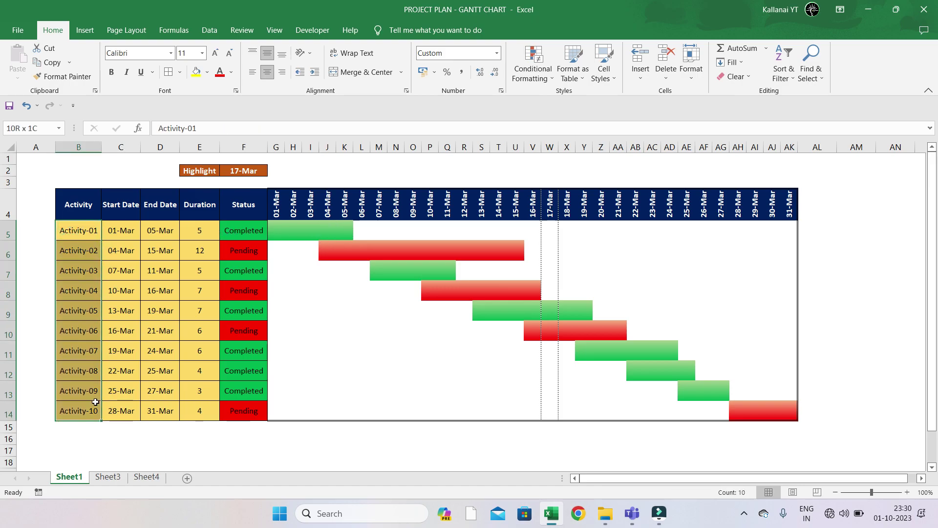
click(167, 231)
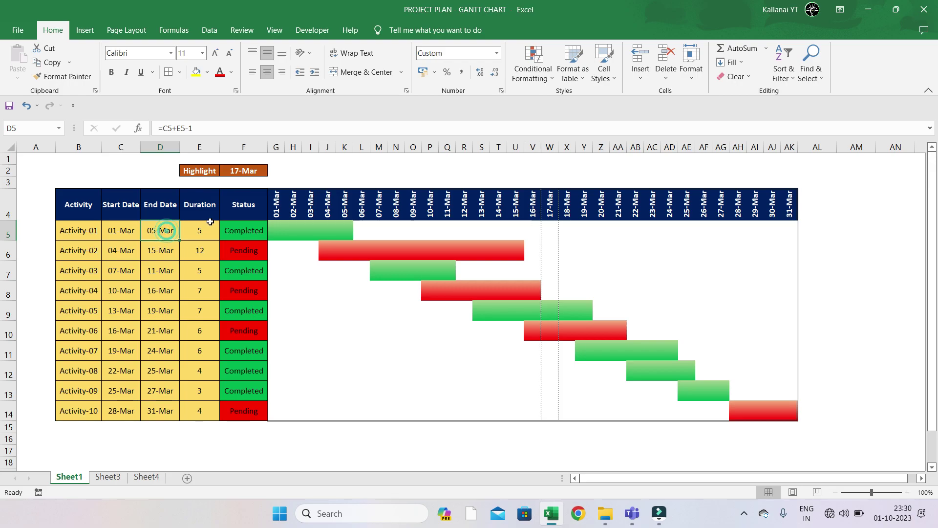
drag(199, 230, 197, 409)
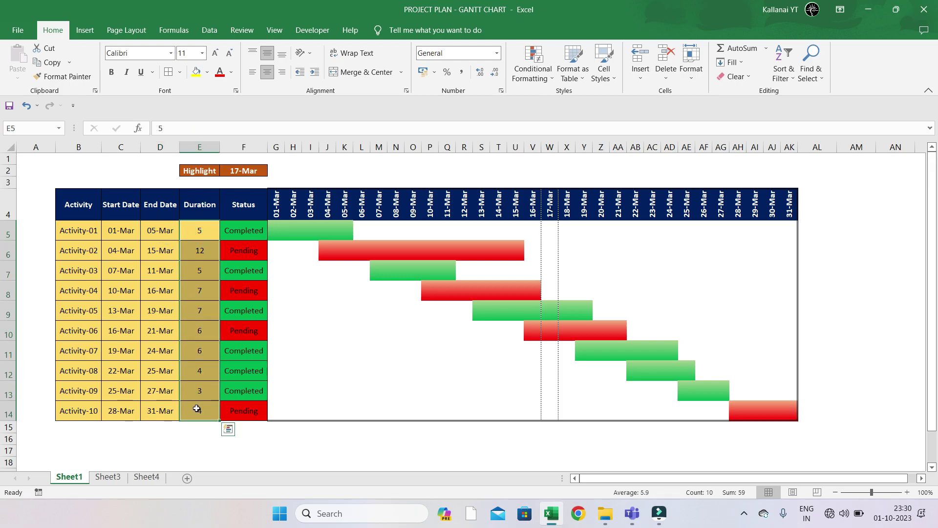
Set Activity-01's status in F5 to Pending from the dropdown
click(251, 237)
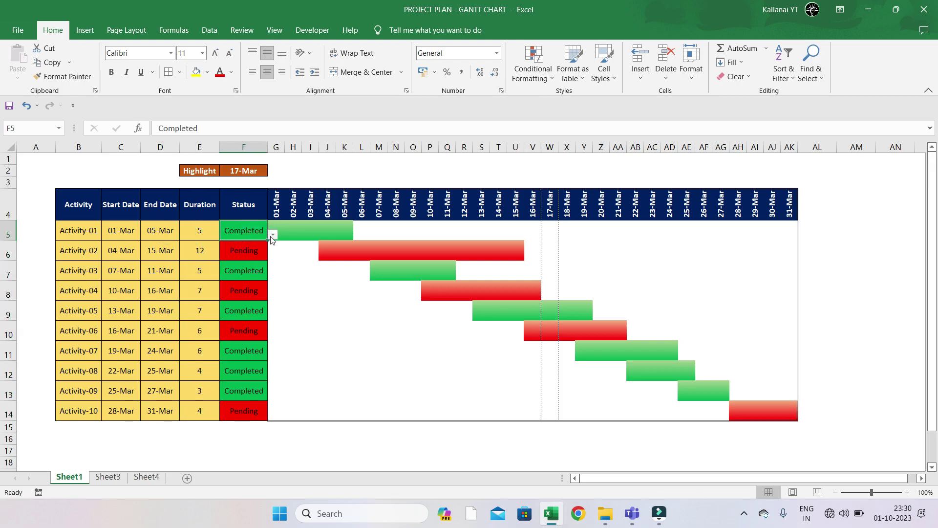
click(273, 235)
click(239, 254)
click(235, 253)
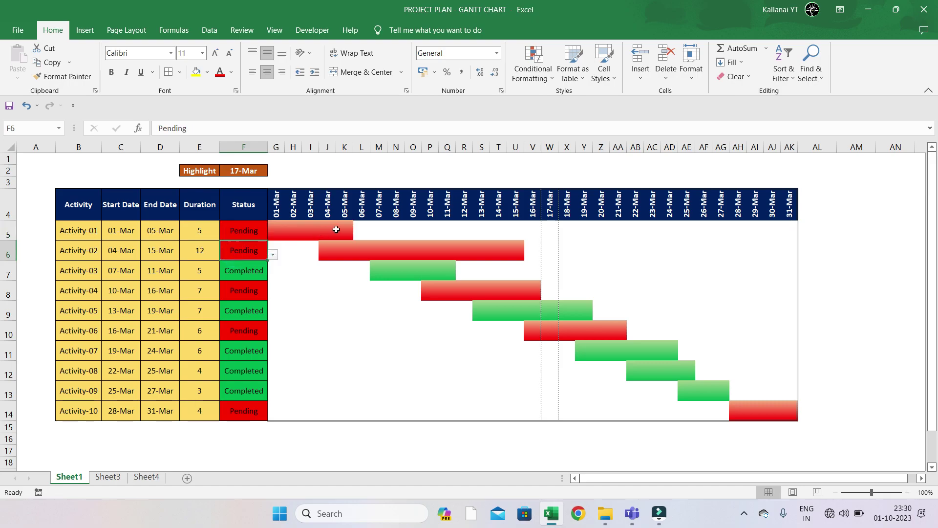
Change Activity-01's duration in E5 to 25 days
click(242, 235)
click(201, 232)
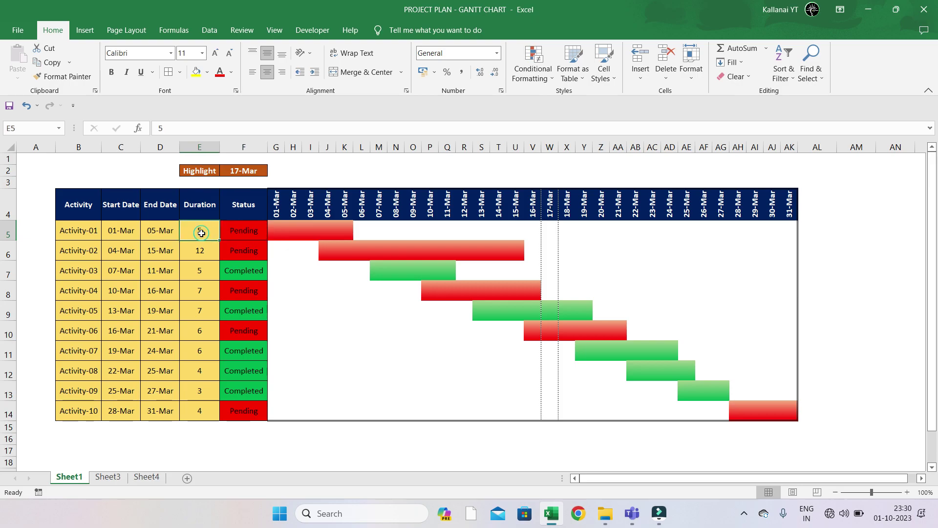
text(25)
key(Return)
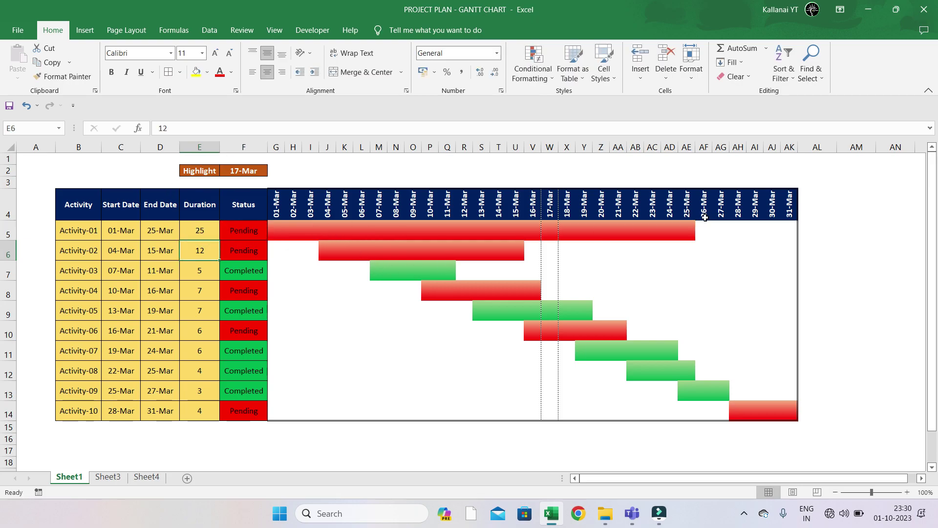
click(299, 243)
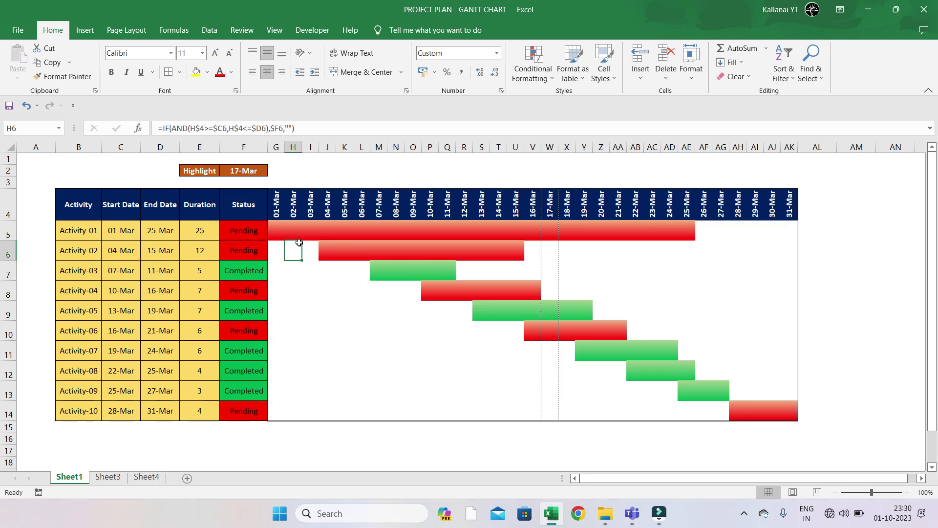
Set the highlight date in F2 to 20-Mar and check the shifted Gantt formula
click(230, 175)
click(273, 171)
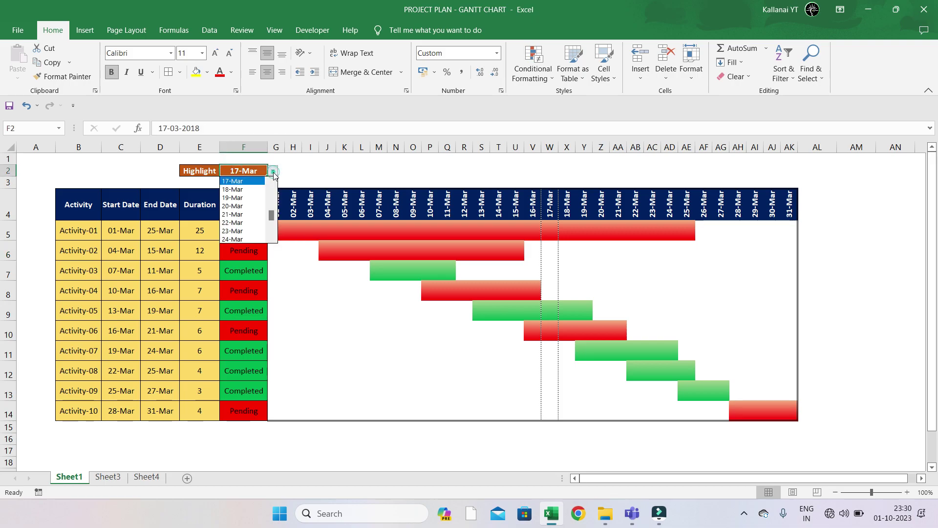
click(233, 207)
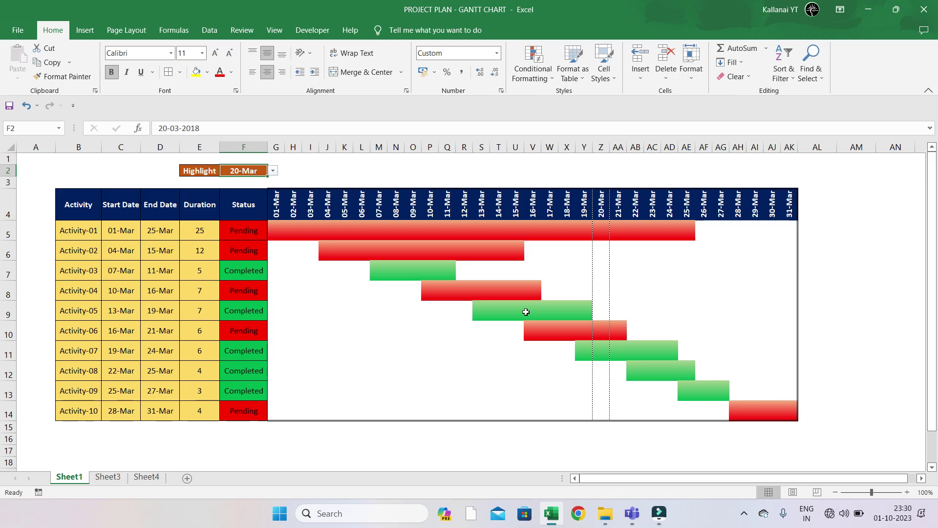
click(346, 330)
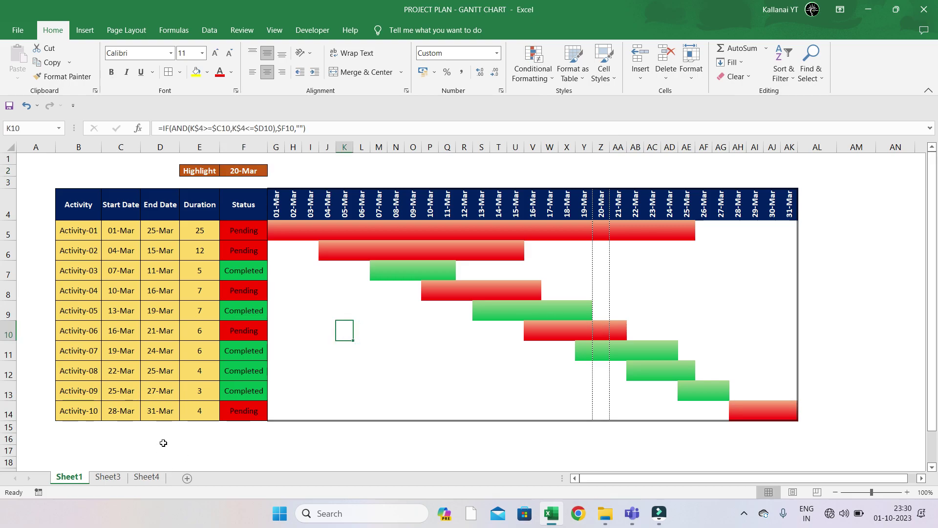
On Sheet3, review the activity table and Activity-01's end-date formula
click(108, 477)
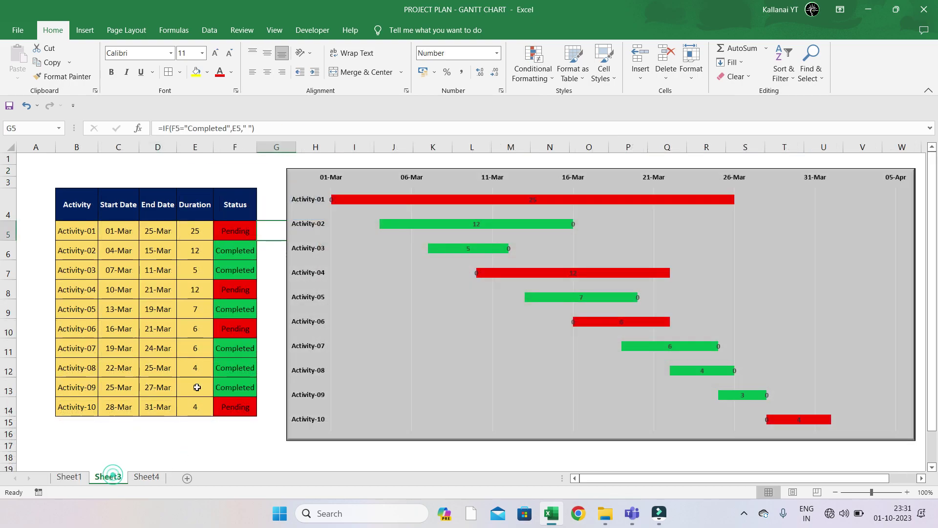
click(261, 426)
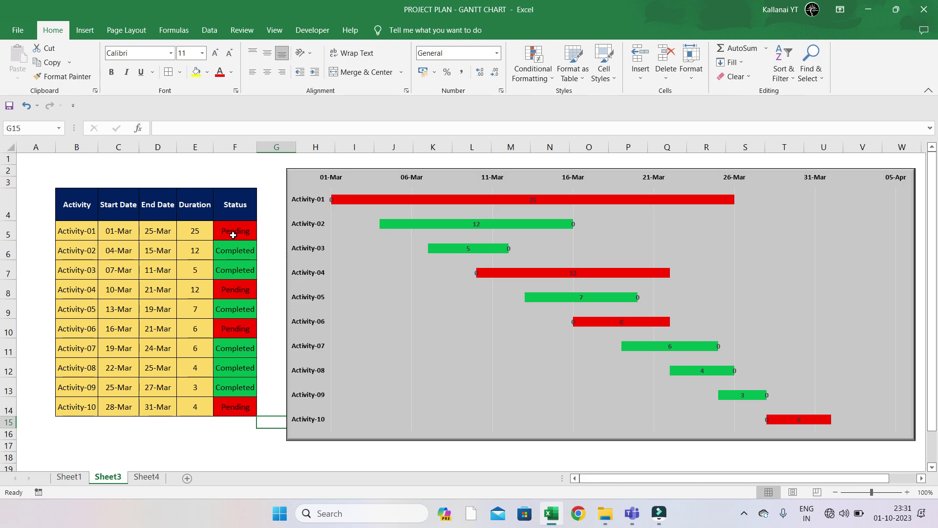
drag(57, 214, 246, 401)
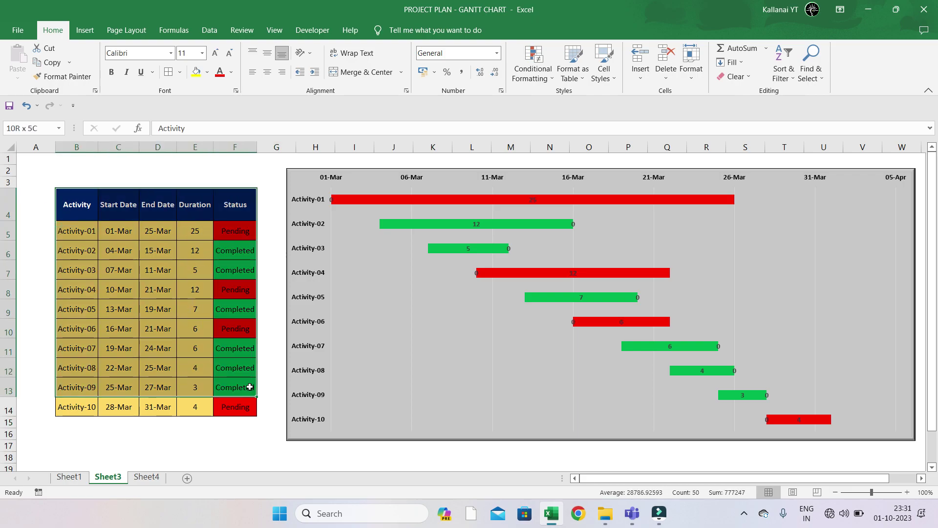
click(90, 237)
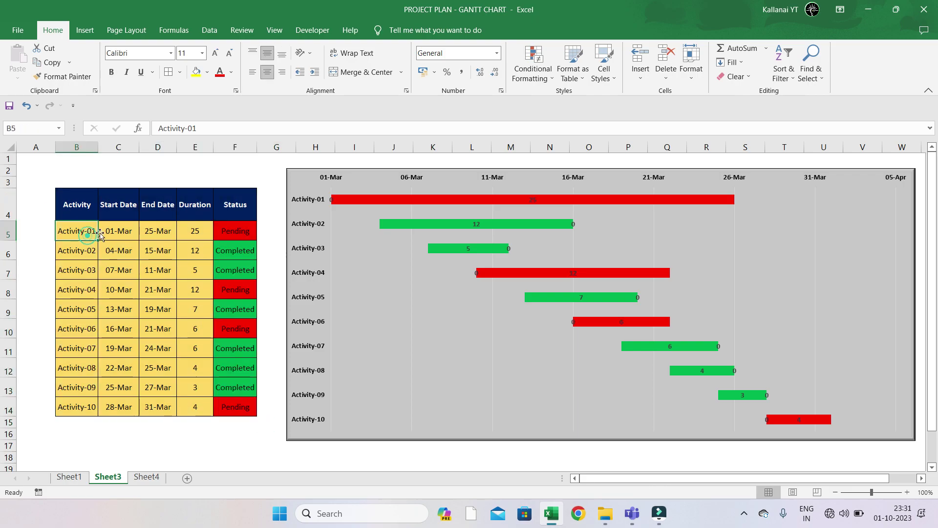
click(122, 235)
click(162, 230)
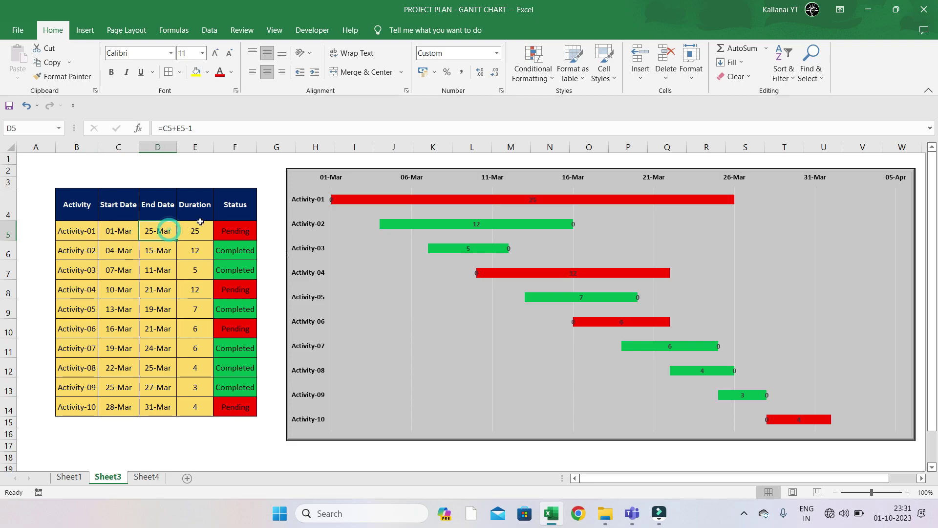
click(191, 228)
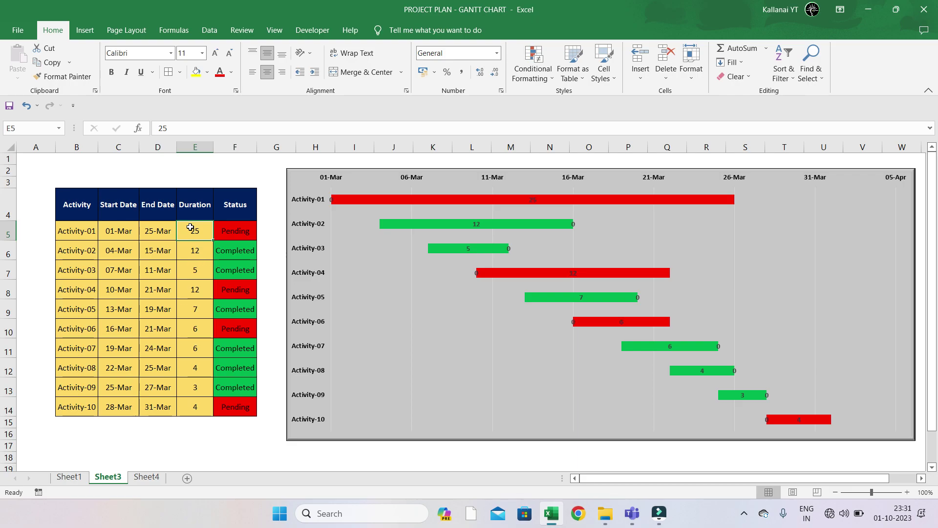
Mark Activity-01 Completed and shorten its duration to 5 days
click(241, 230)
click(262, 236)
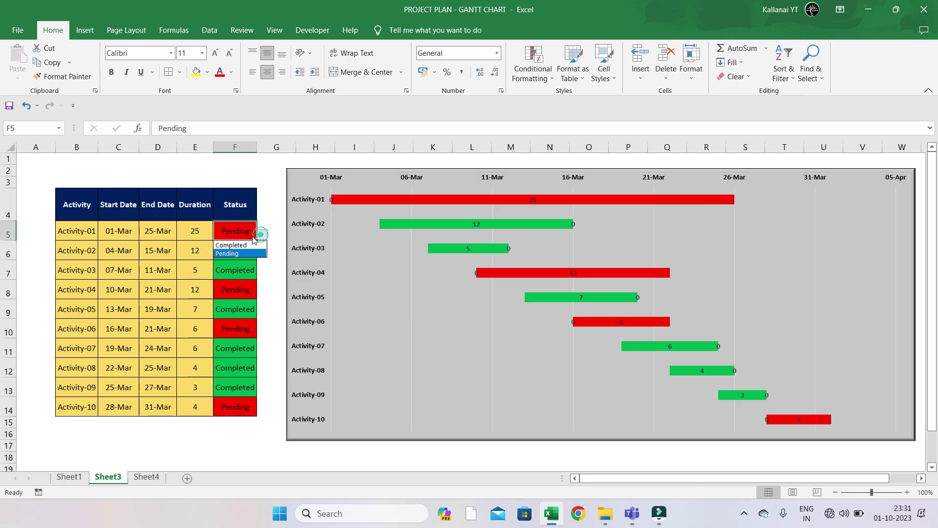
click(231, 243)
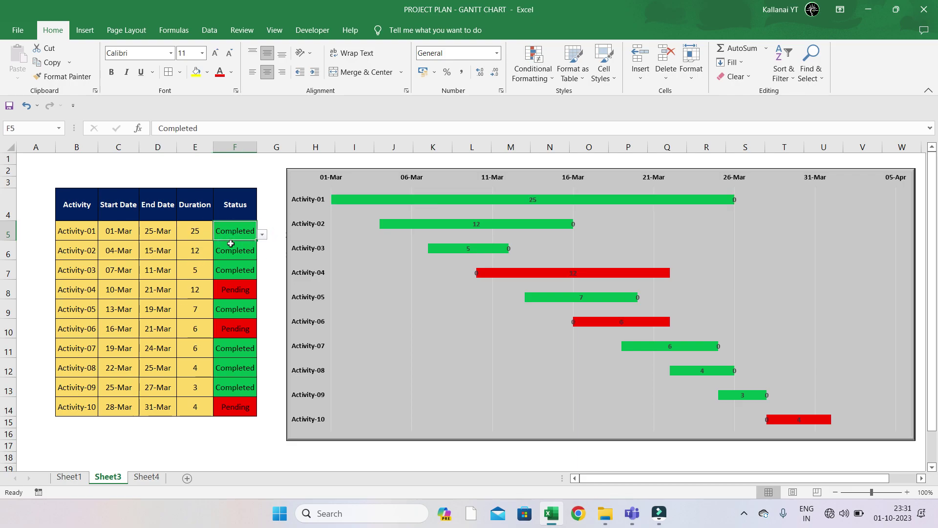
click(201, 233)
text(5)
key(Return)
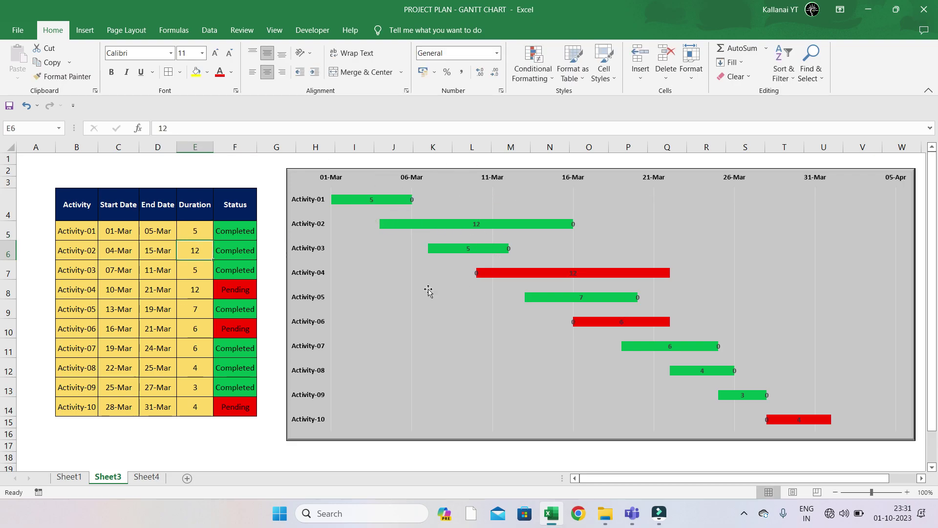
Mark Activity-04 Completed and Activity-03 Pending, then go to Sheet4
click(241, 297)
click(262, 293)
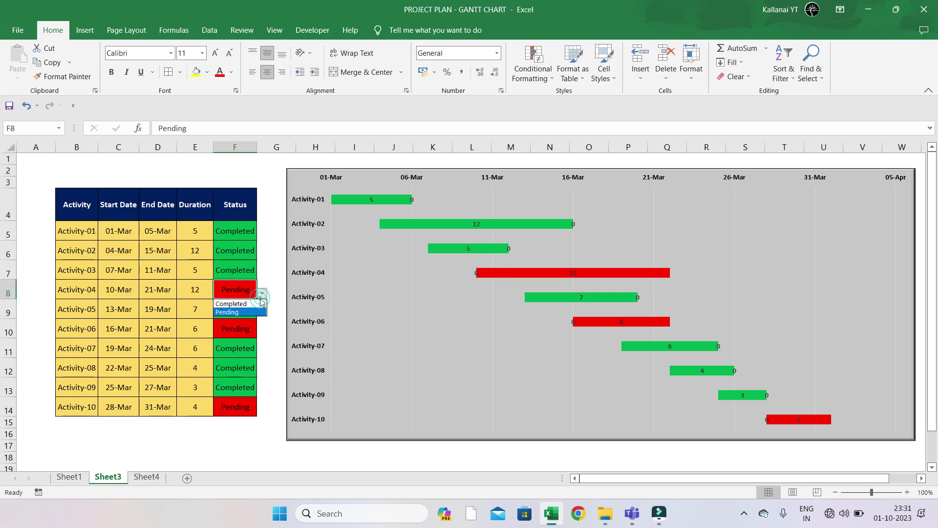
click(231, 304)
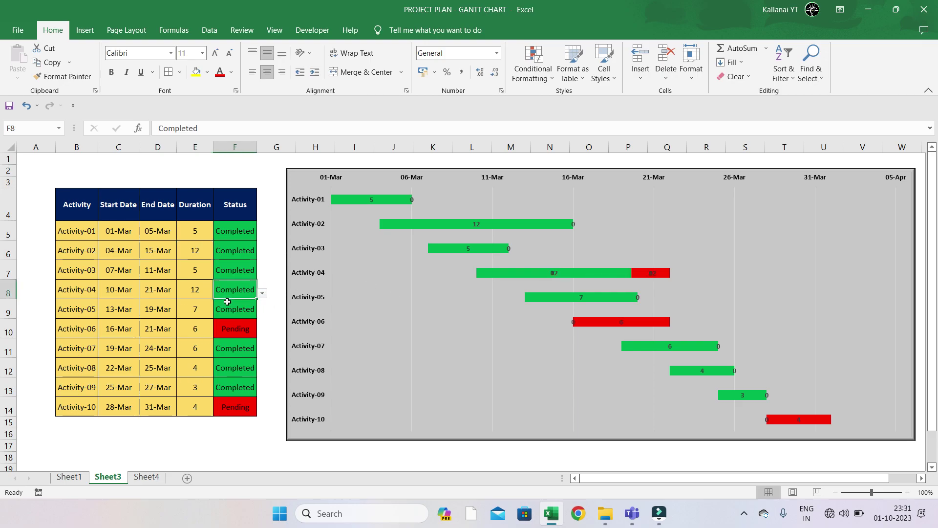
click(253, 273)
click(262, 274)
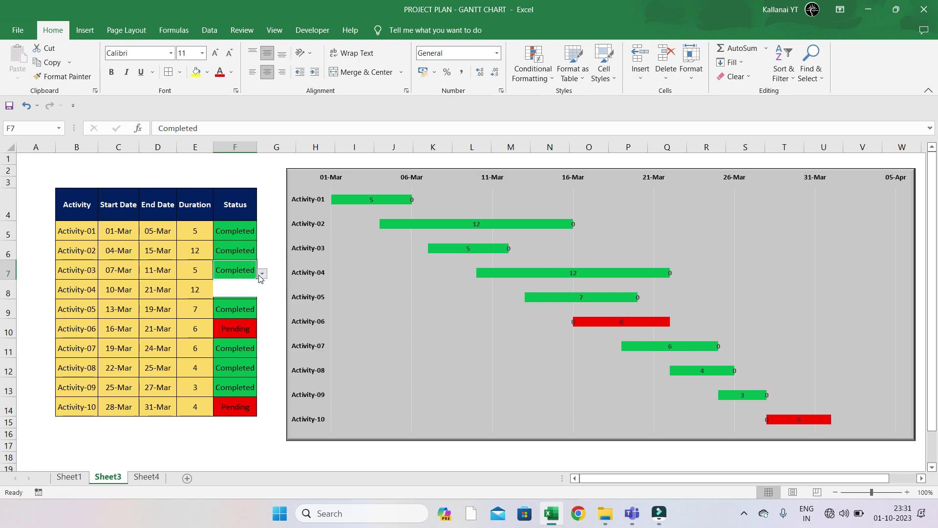
click(236, 293)
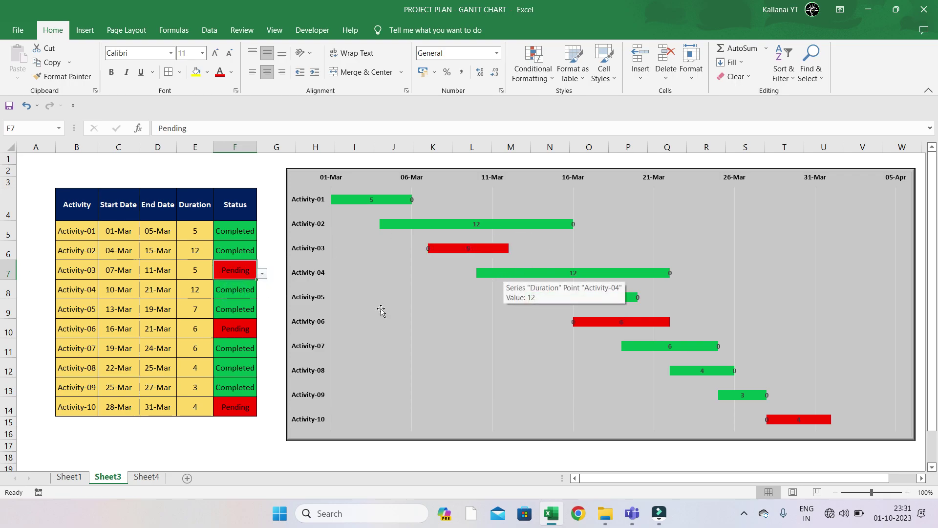
click(253, 462)
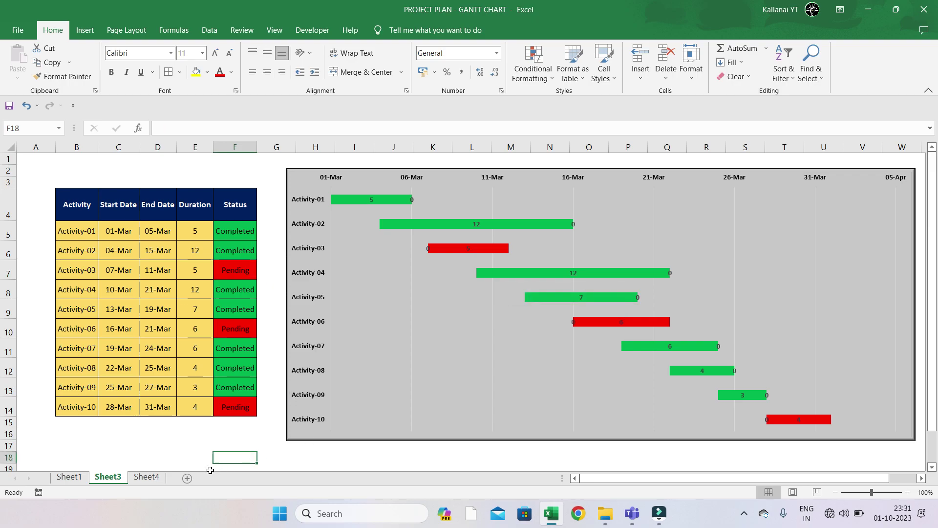
click(148, 477)
click(319, 348)
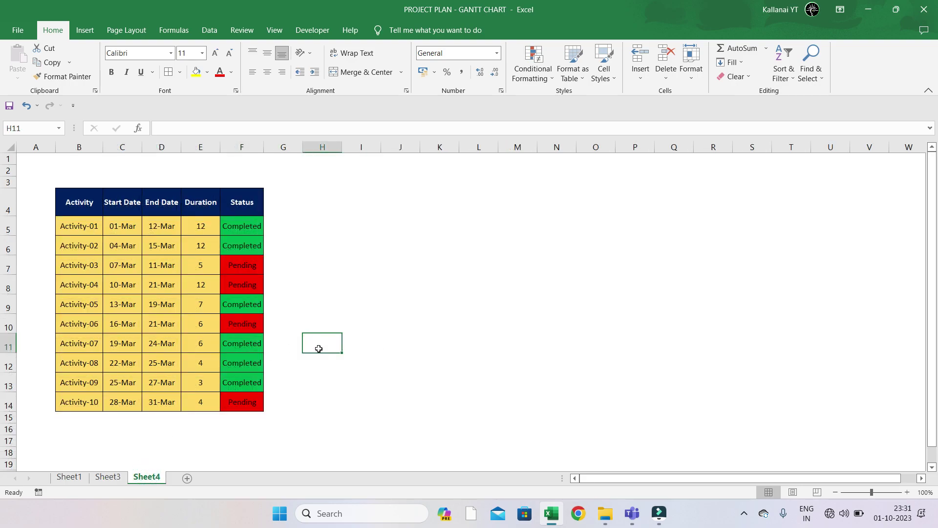
mouse_move(88, 204)
mouse_down()
mouse_move(263, 329)
mouse_move(247, 401)
mouse_up()
click(200, 224)
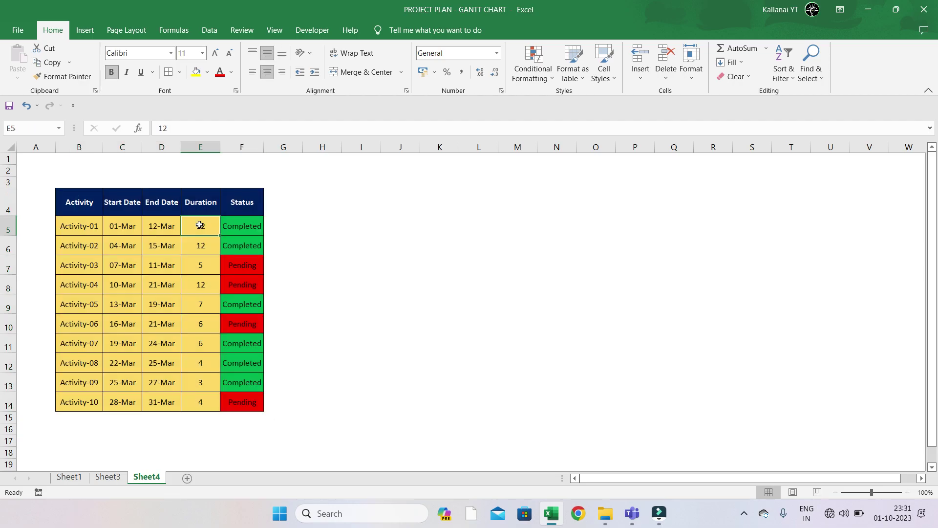
click(128, 222)
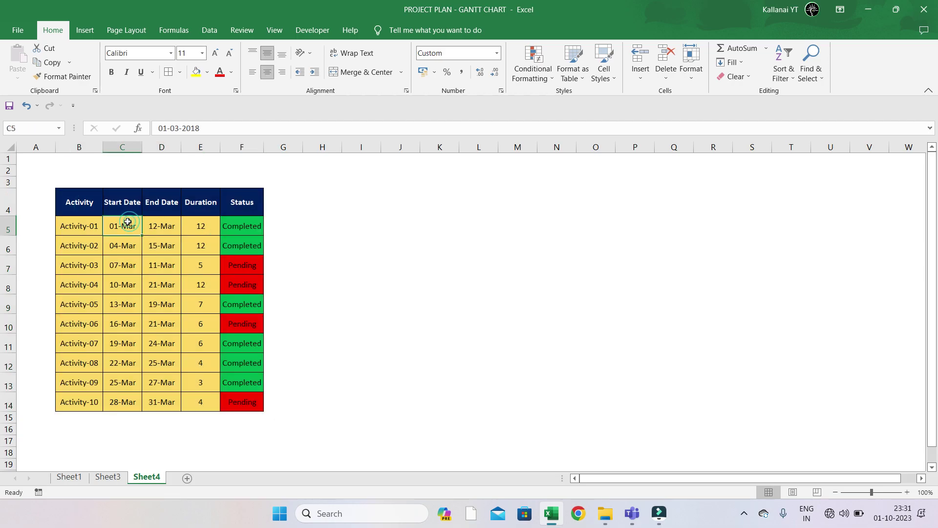
click(169, 227)
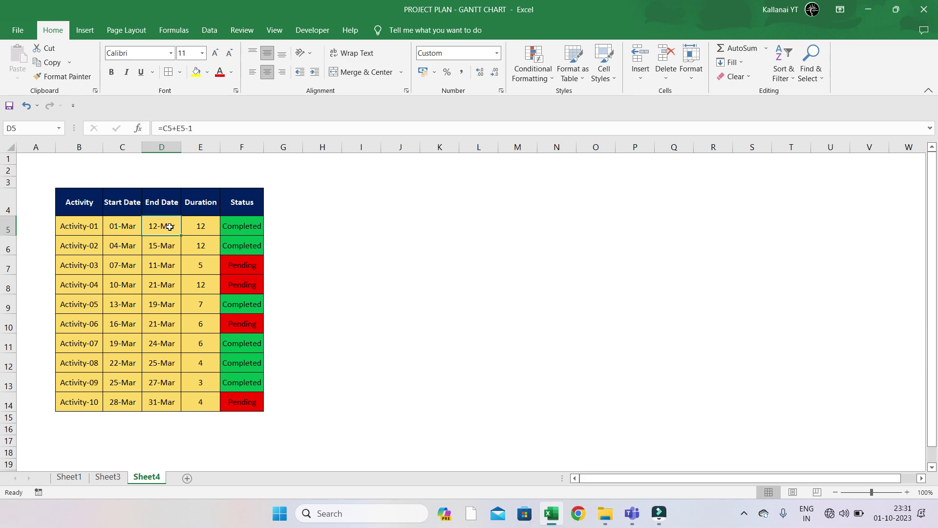
double_click(169, 228)
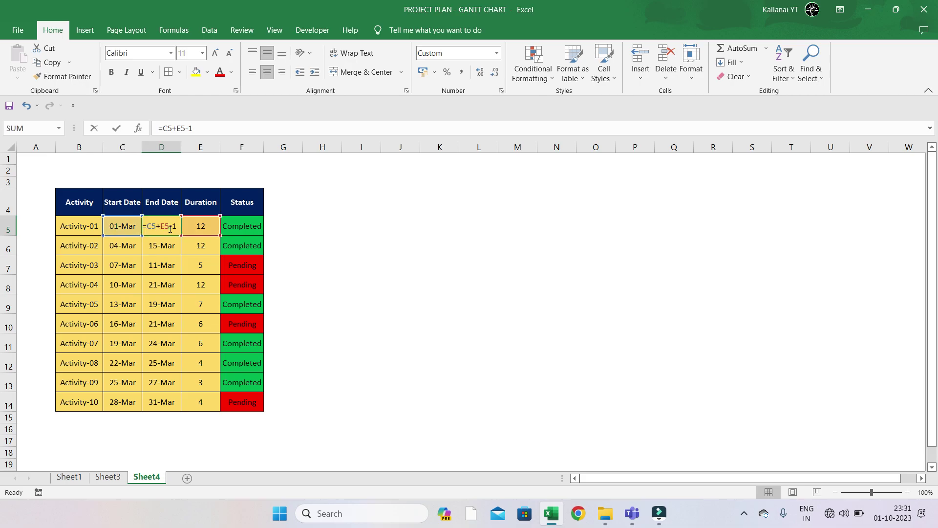
key(Escape)
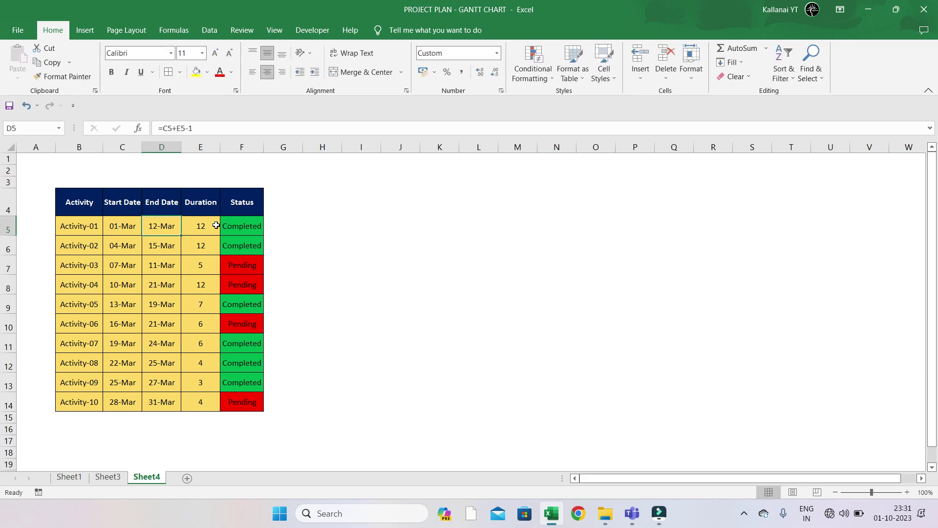
drag(211, 214, 199, 398)
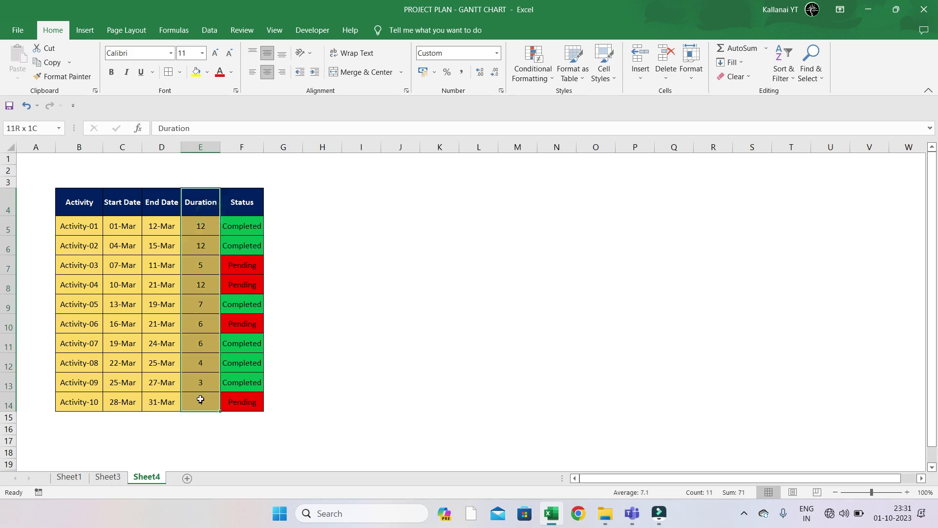
click(203, 228)
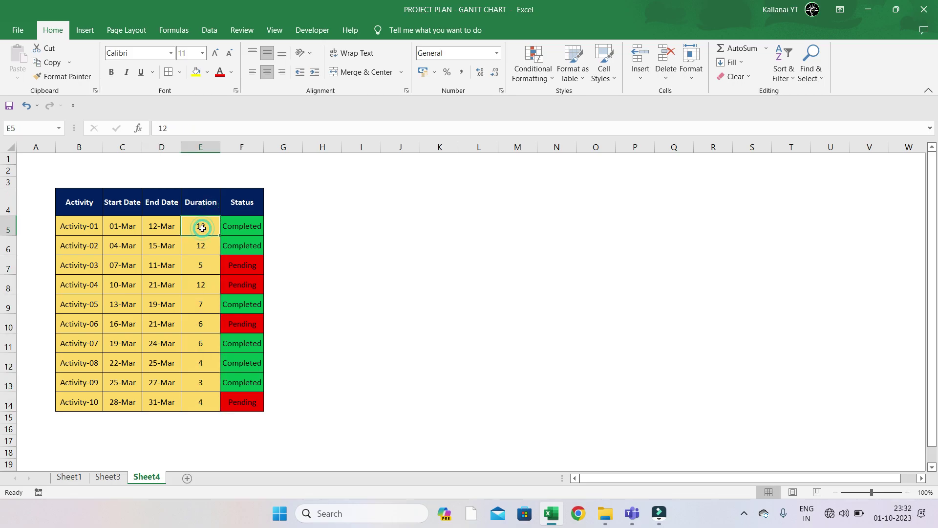
click(120, 224)
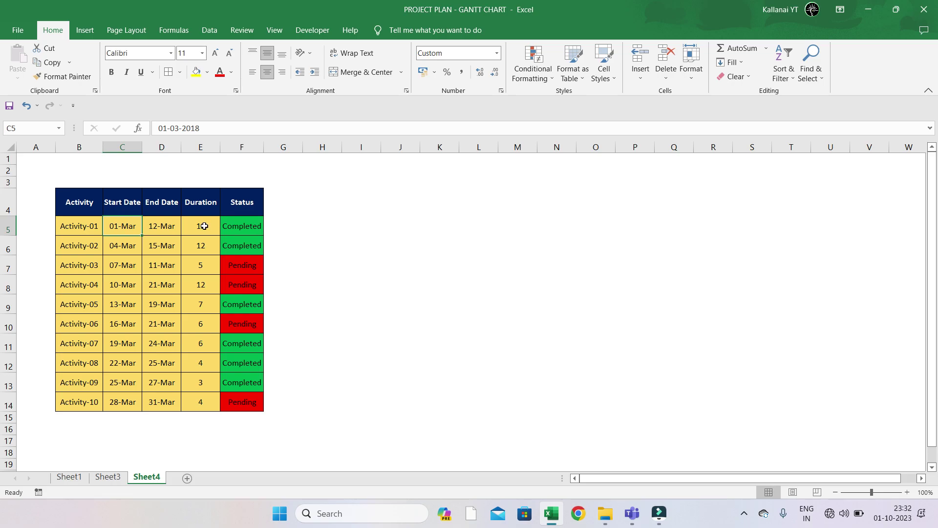
click(161, 227)
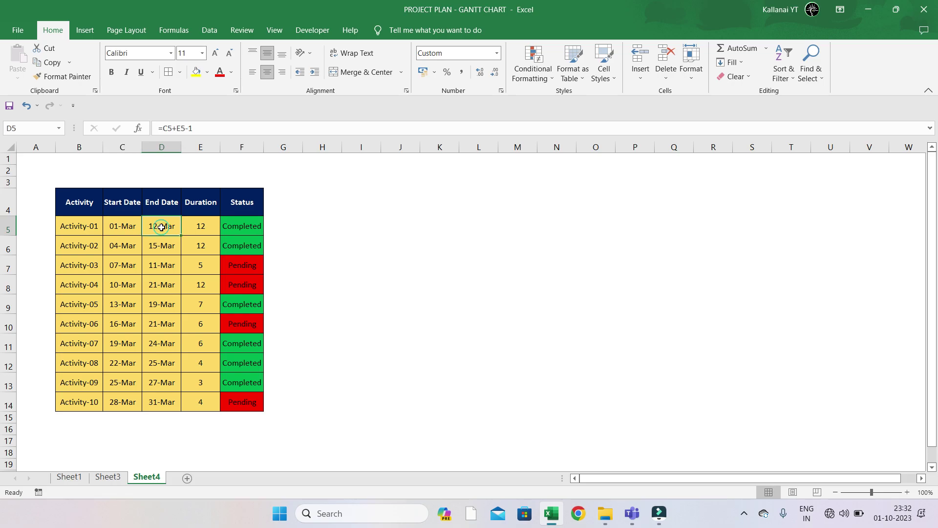
click(298, 224)
text(=)
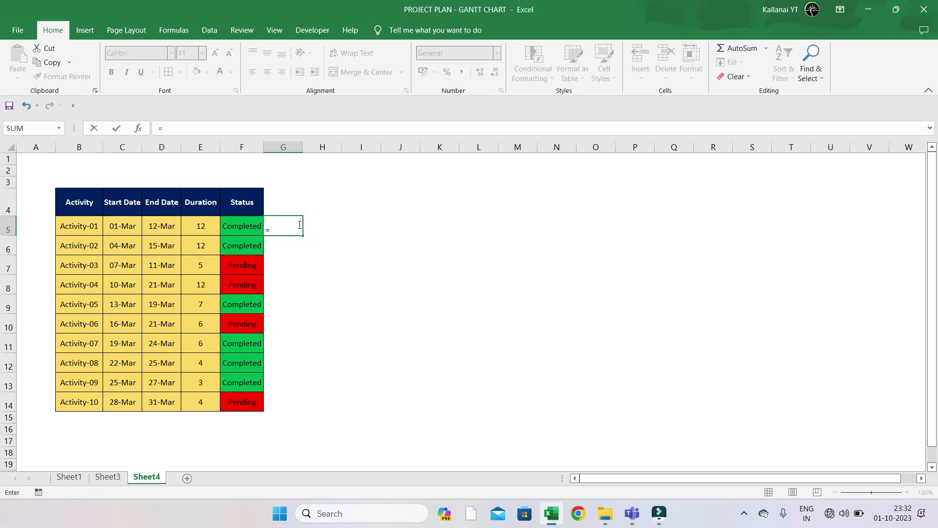
key(Left)
key(Left)
key(Left)
key(Left)
text(+)
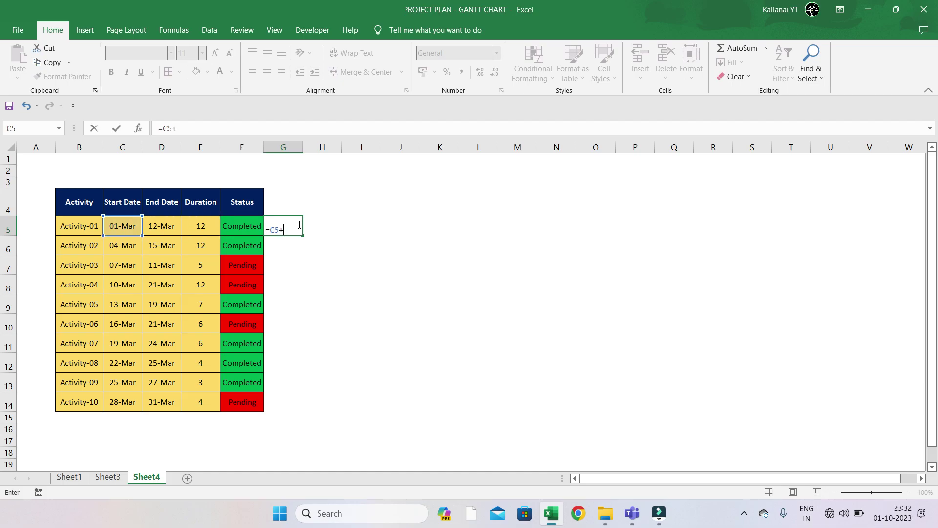
key(Left)
key(Left)
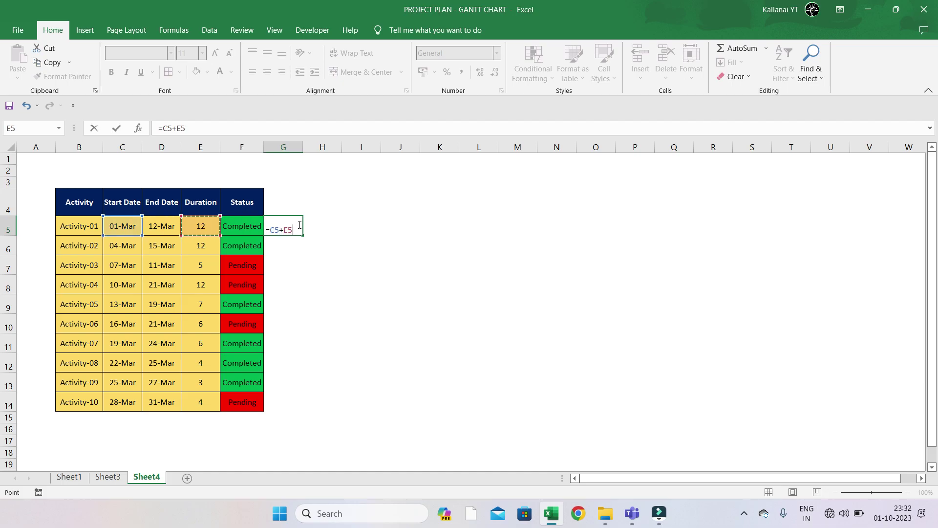
key(Return)
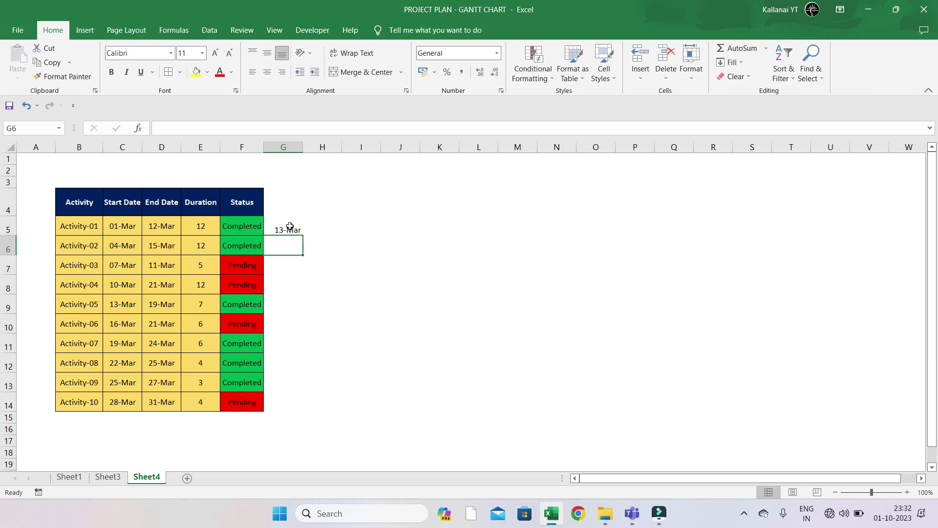
click(288, 229)
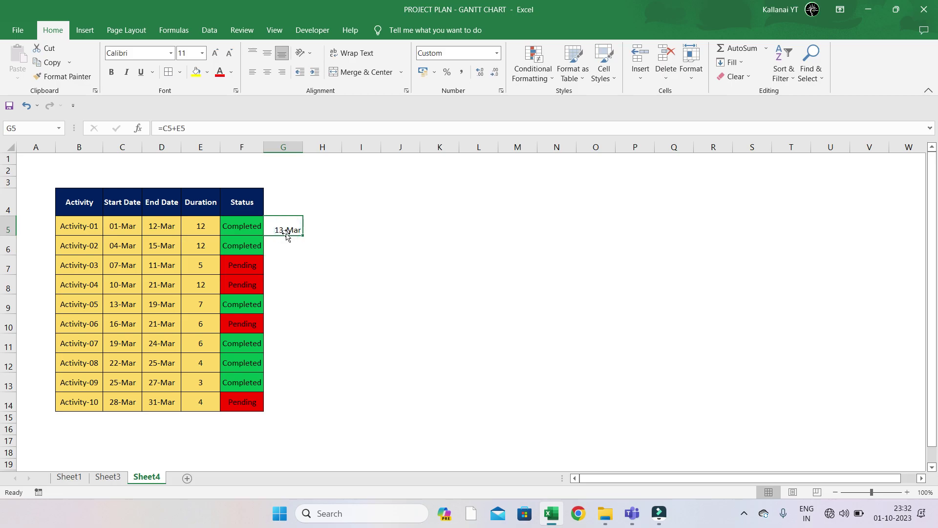
double_click(287, 230)
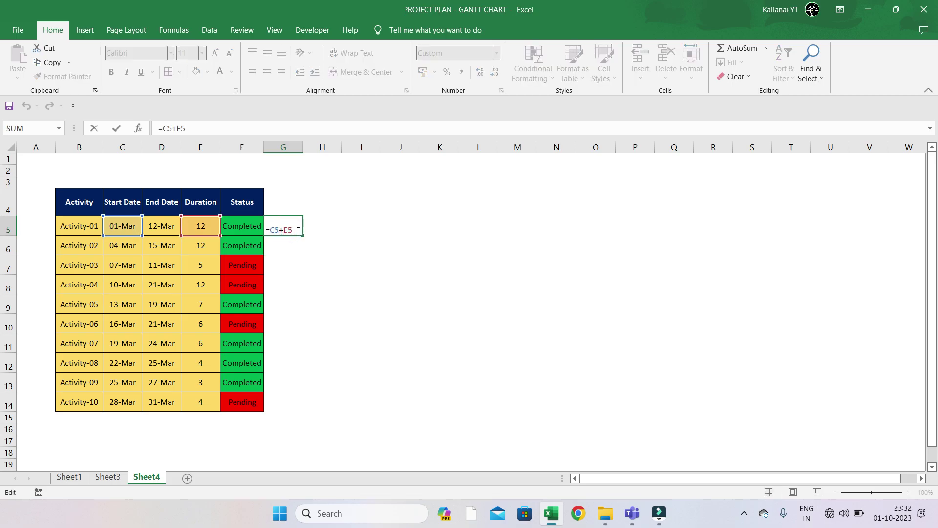
text(-1)
key(Return)
click(279, 231)
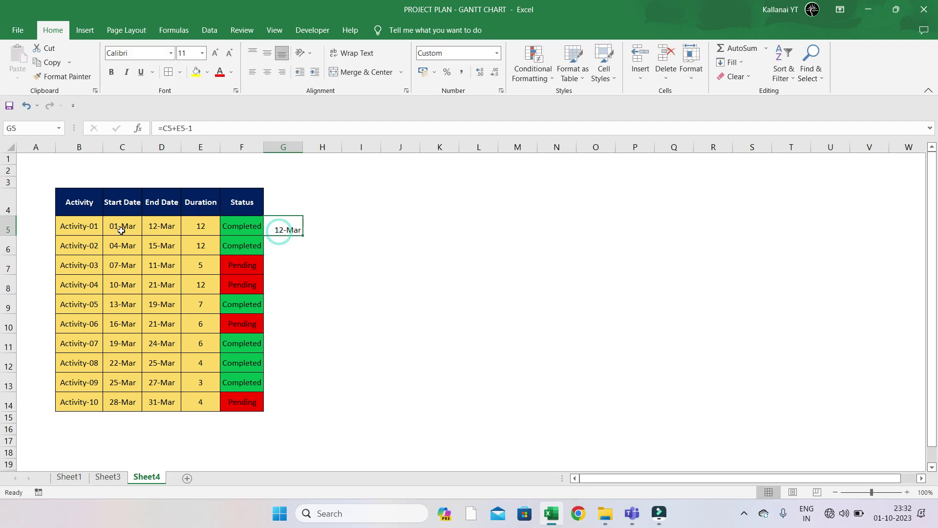
drag(118, 226, 152, 225)
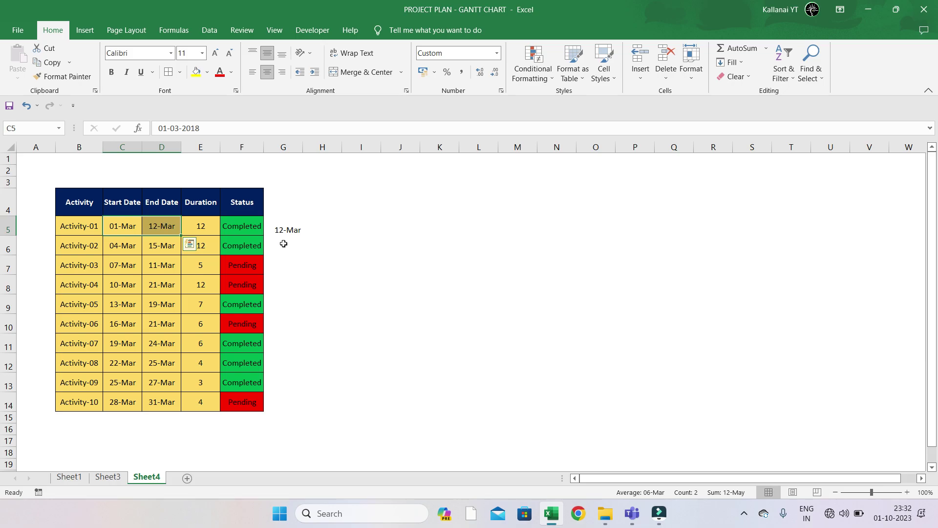
click(298, 232)
double_click(303, 235)
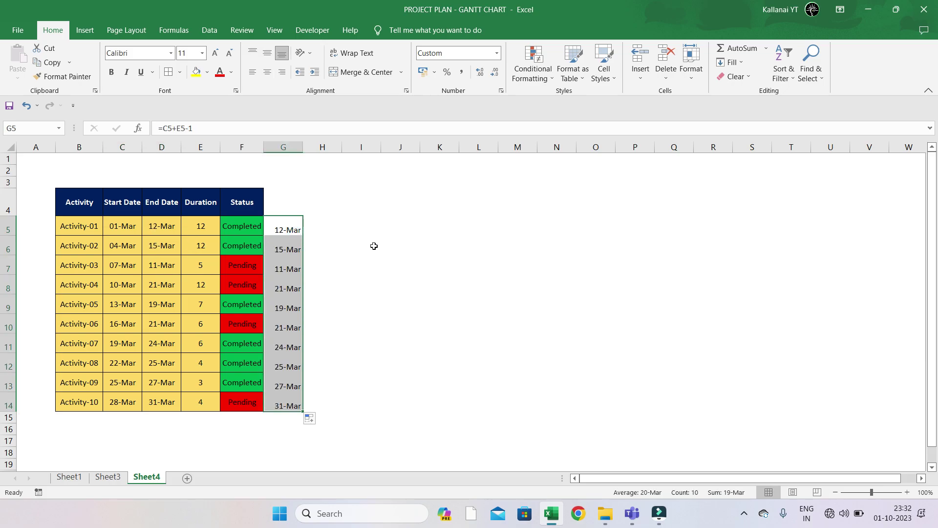
key(Delete)
Choose Pending from F5's validation list with Alt+Down, turning Activity-01's status cell red
key(Left)
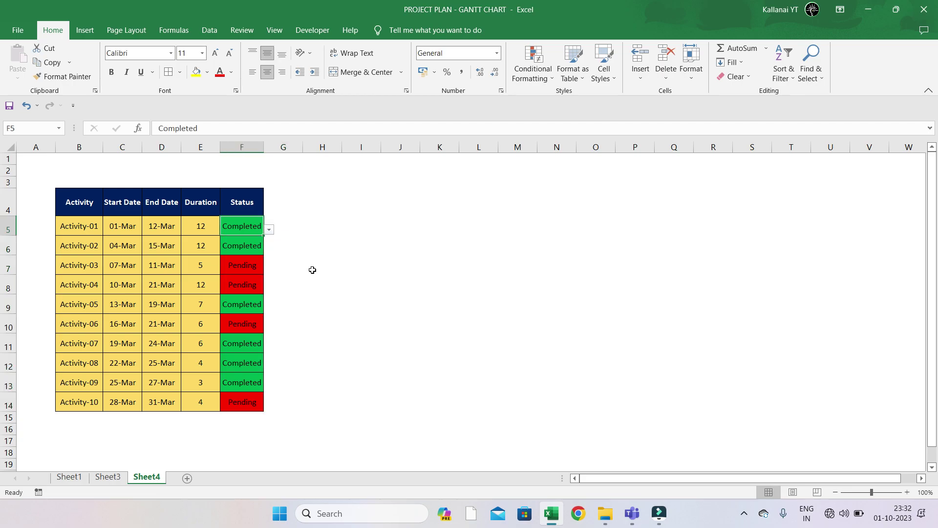
key(Left)
key(Left)
key(Right)
key(Right)
key(Right)
key(Left)
key(Right)
key(Left)
key(alt+Down)
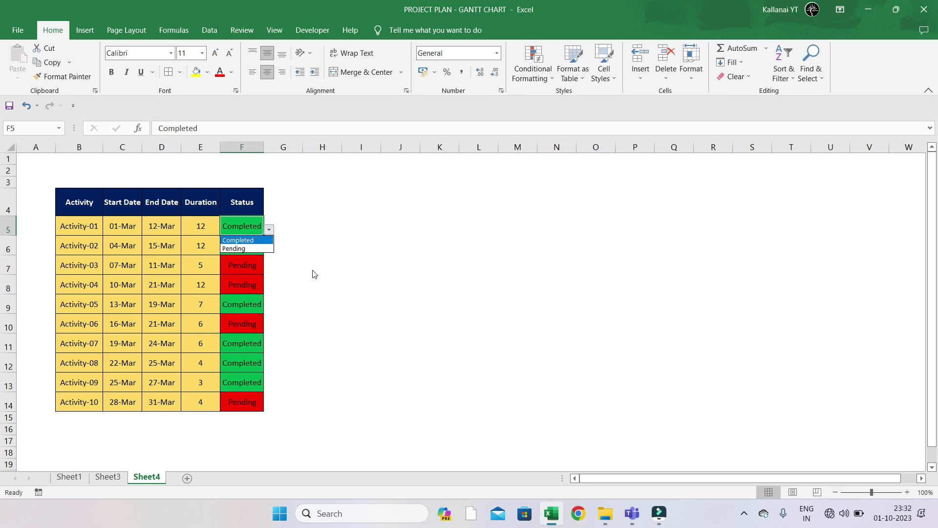
key(Return)
key(alt+Down)
key(Down)
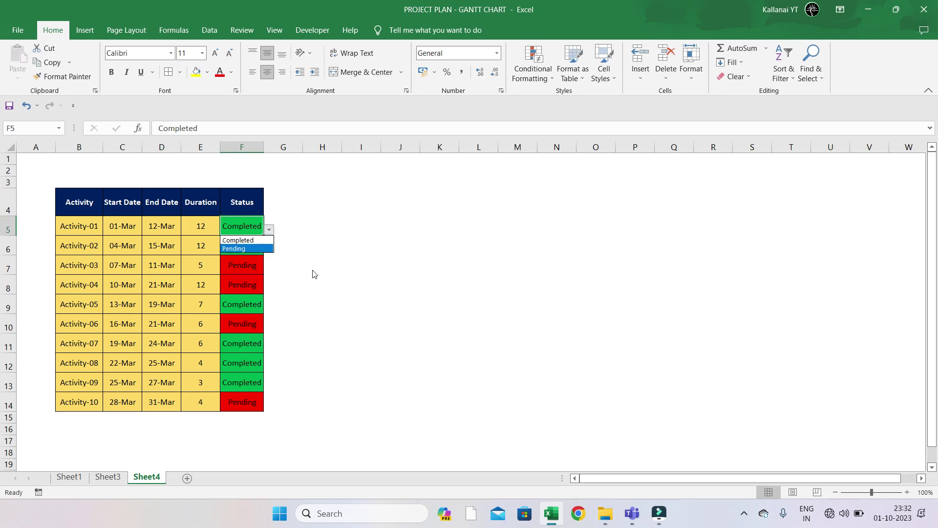
key(Return)
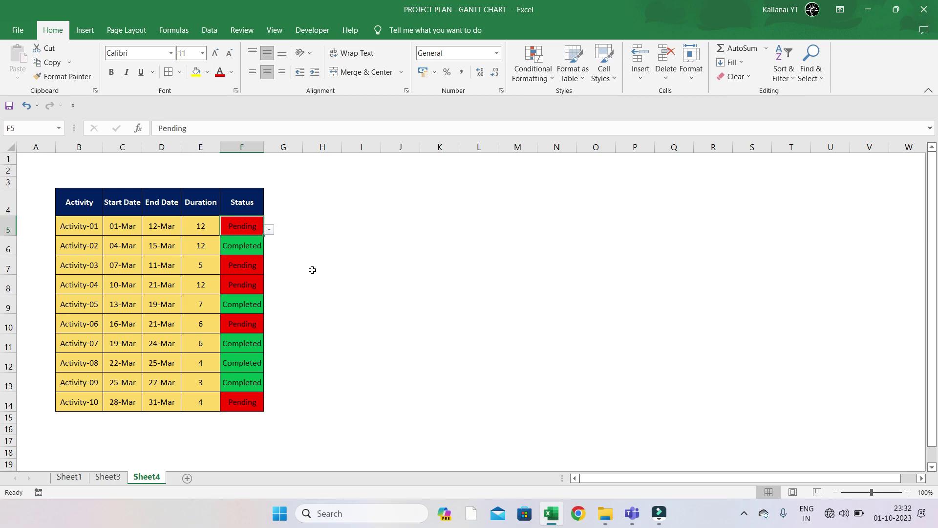
key(Up)
Enter =IF(F5="Completed",E5,"") in G5 and fill it down to G14
click(513, 191)
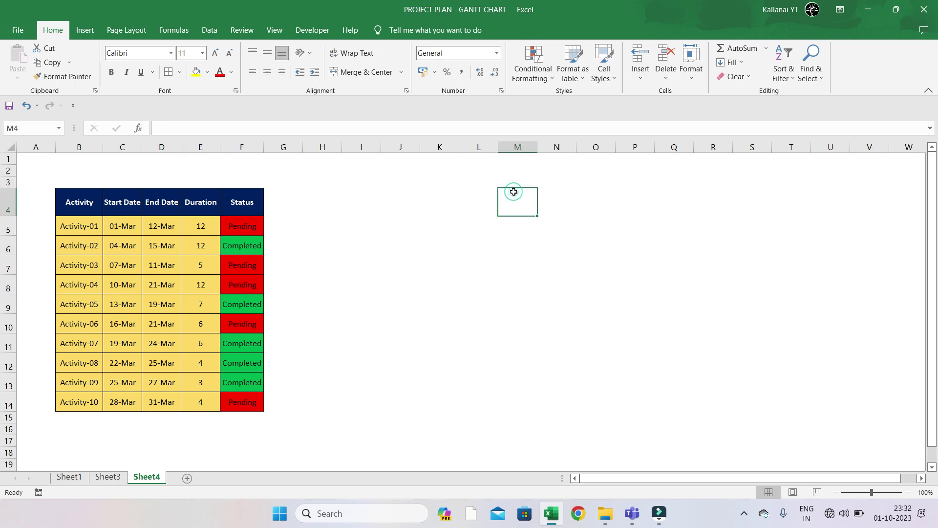
click(285, 222)
text(=)
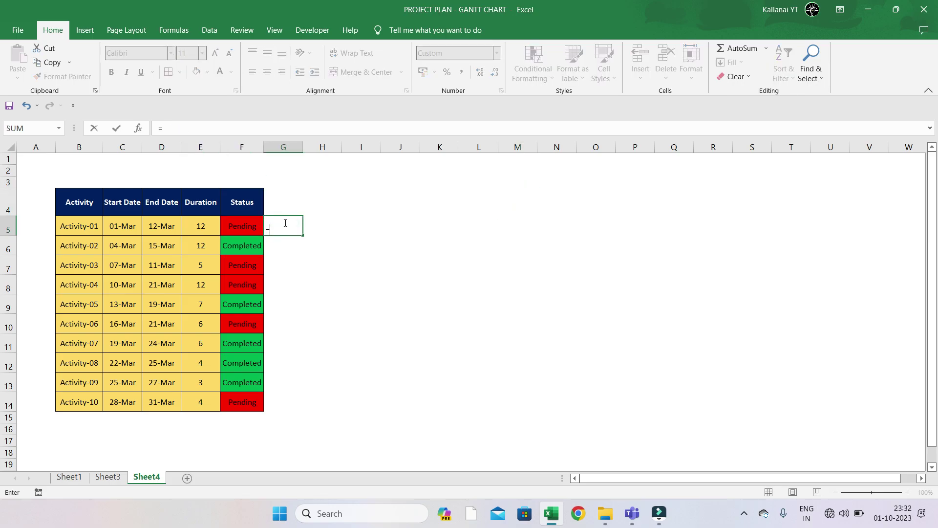
text(if)
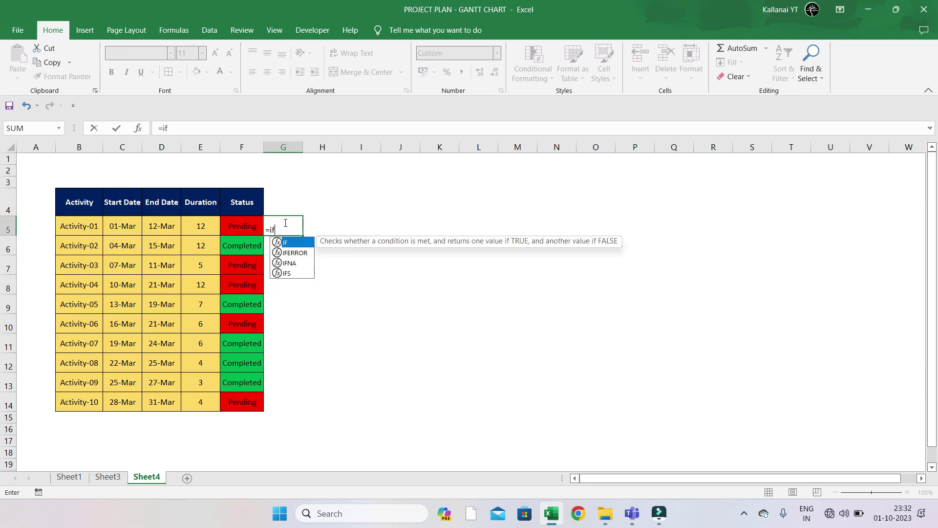
key(Tab)
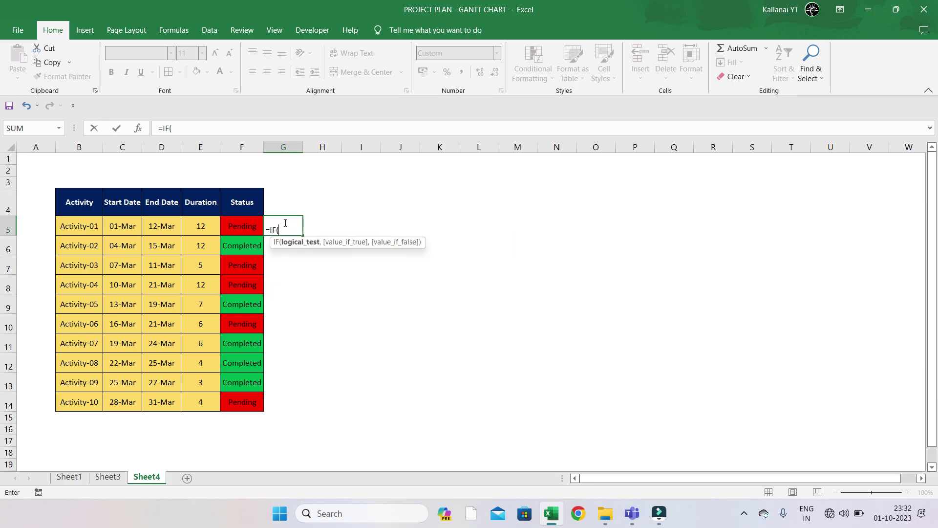
key(Left)
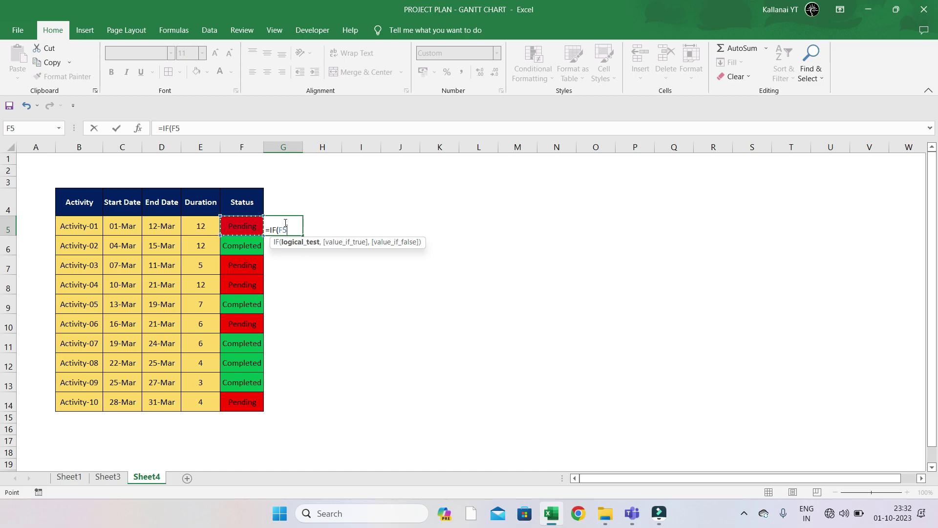
text(="Completed)
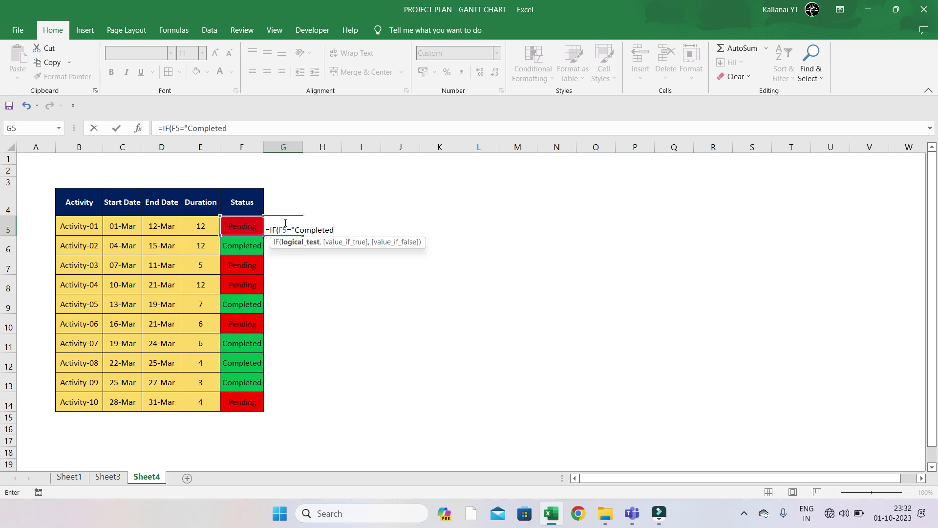
text(,)
key(Left)
key(Left)
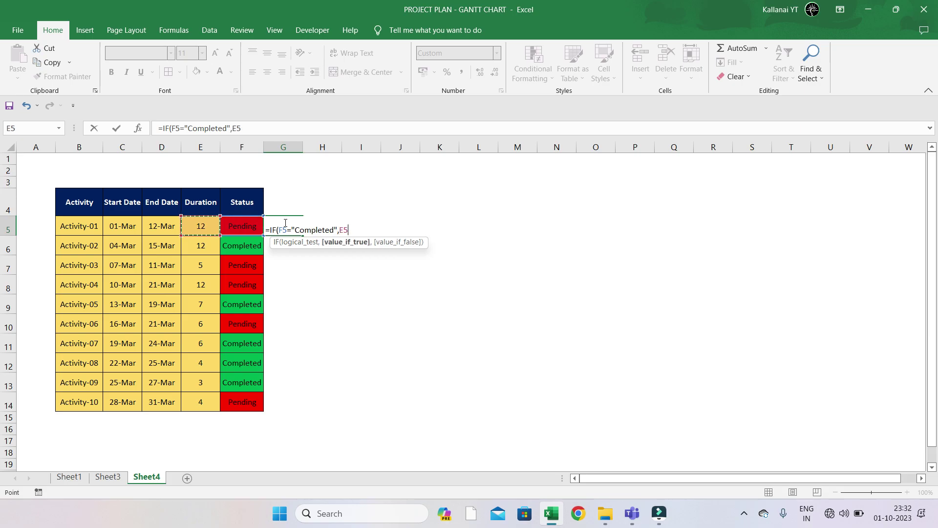
text(,"")
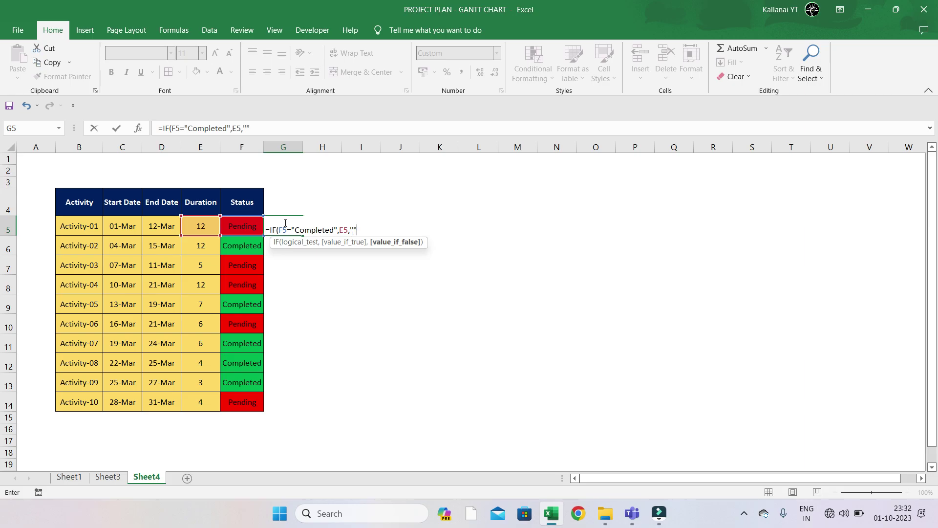
text())
key(ctrl+Return)
key(shift+Down)
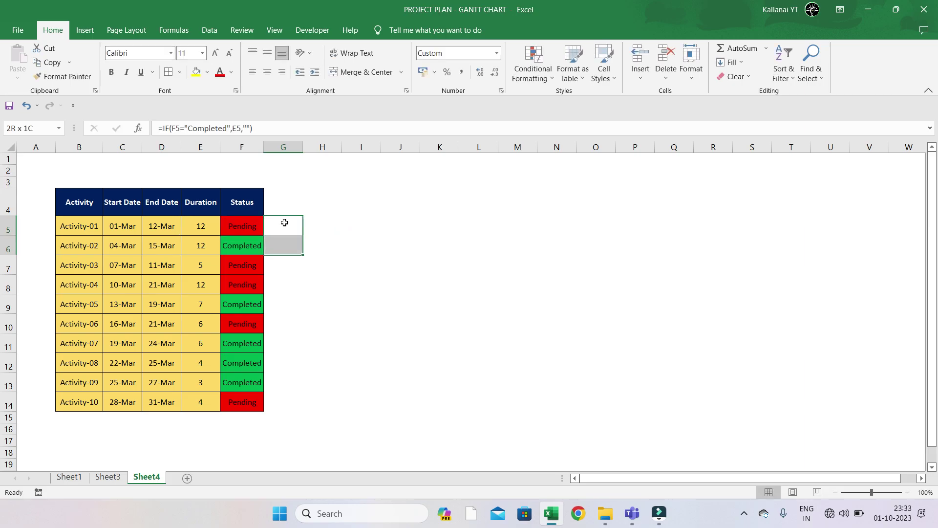
key(shift+Down)
key(shift+Down)
key(shift+Down)
key(shift+Down)
key(shift+Down)
key(shift+Down)
key(ctrl+d)
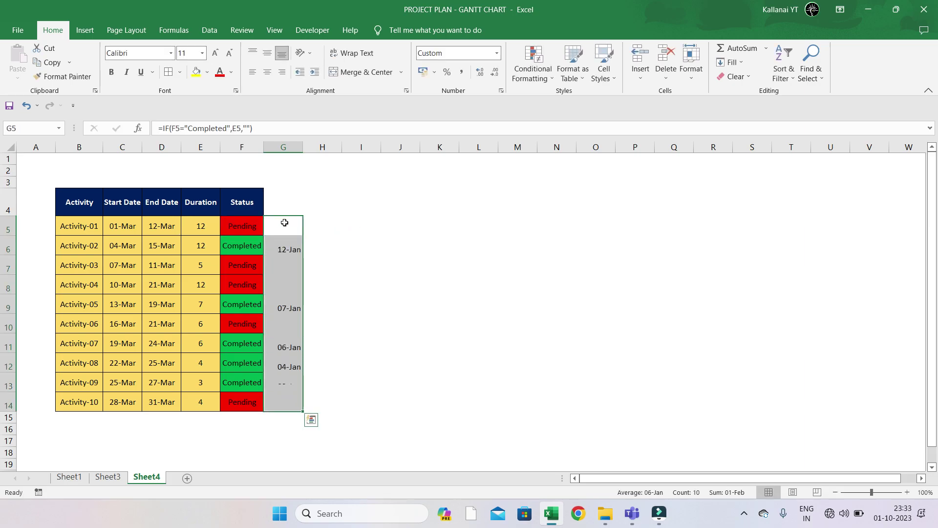
Format G5:G14 as Number with no decimal places
click(496, 53)
click(466, 102)
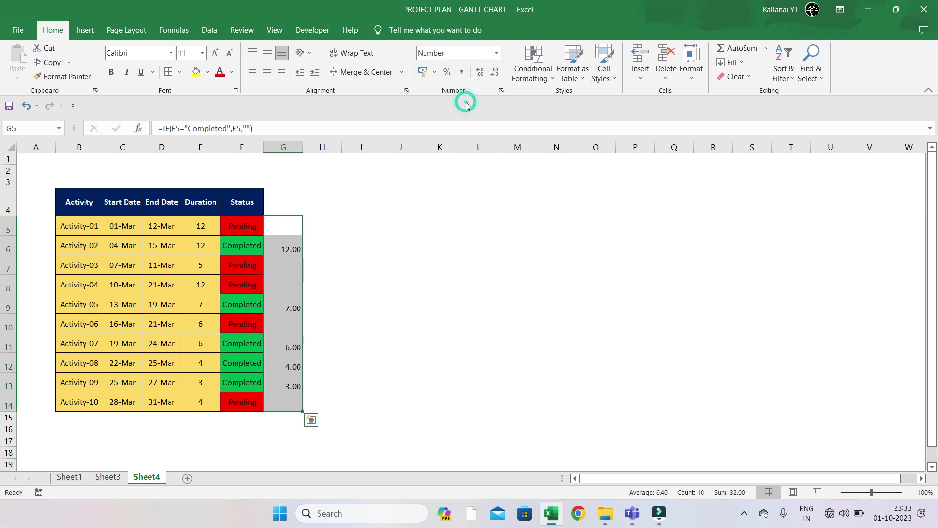
click(494, 78)
click(493, 78)
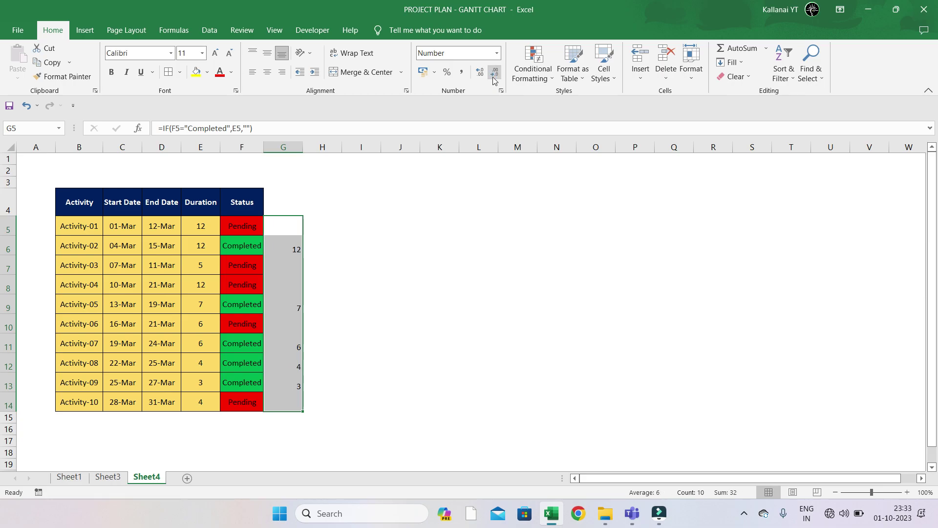
click(277, 219)
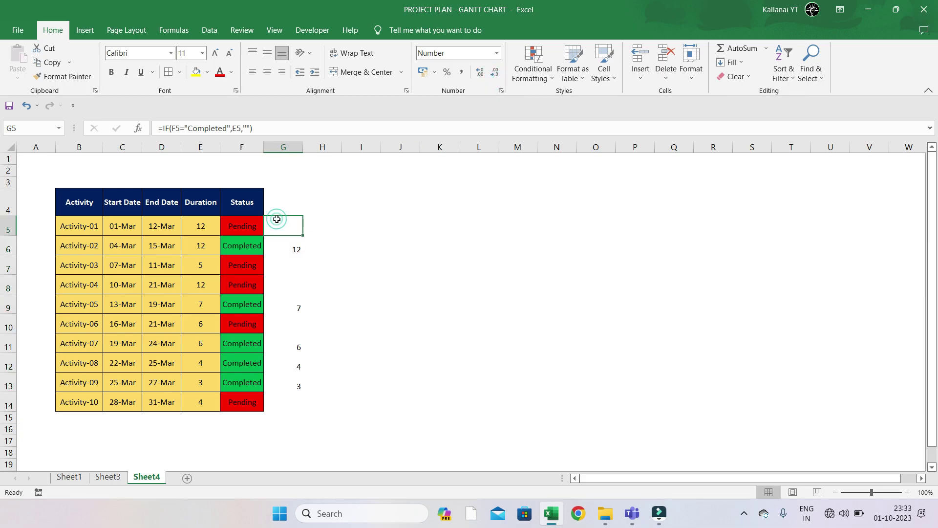
key(Right)
Copy G5's formula into H5, changing "Completed" to "Pending"
key(Left)
key(F2)
key(shift+Home)
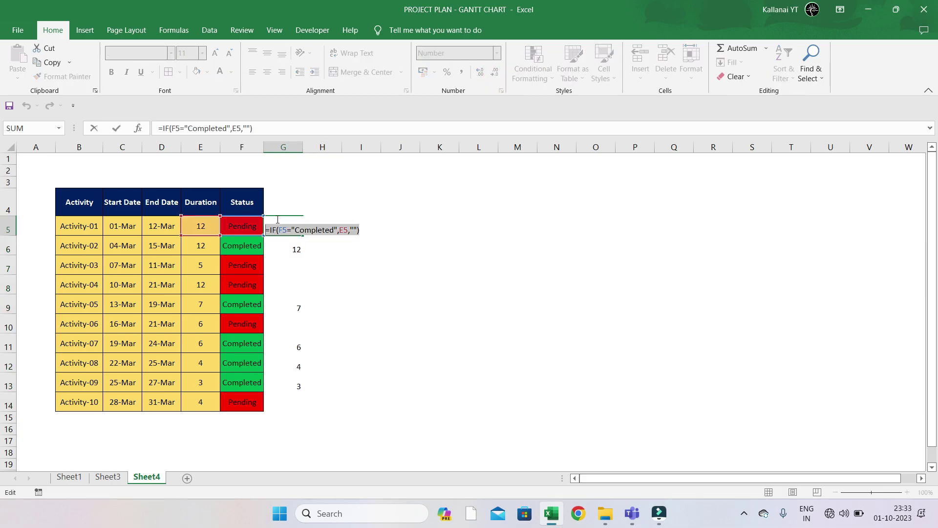
key(ctrl+c)
key(Escape)
key(Right)
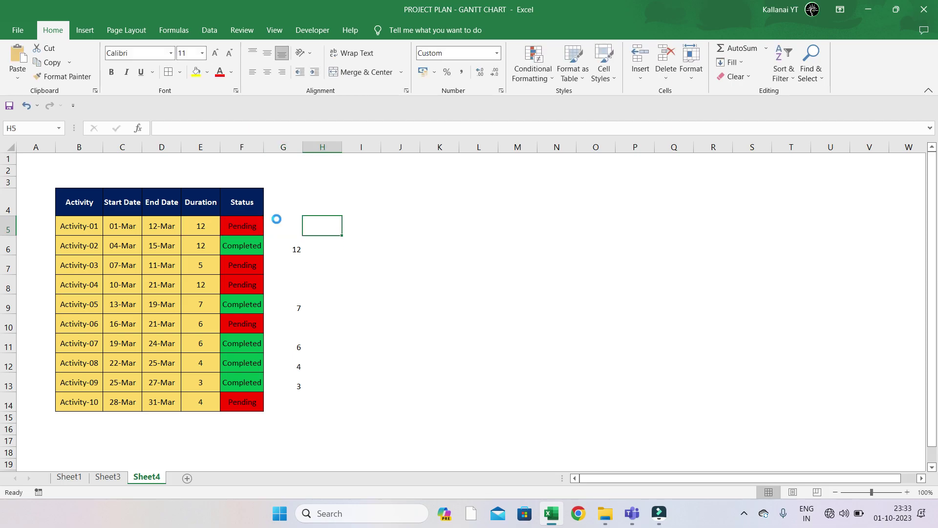
key(ctrl+v)
key(F2)
key(Left)
key(Left)
key(Left)
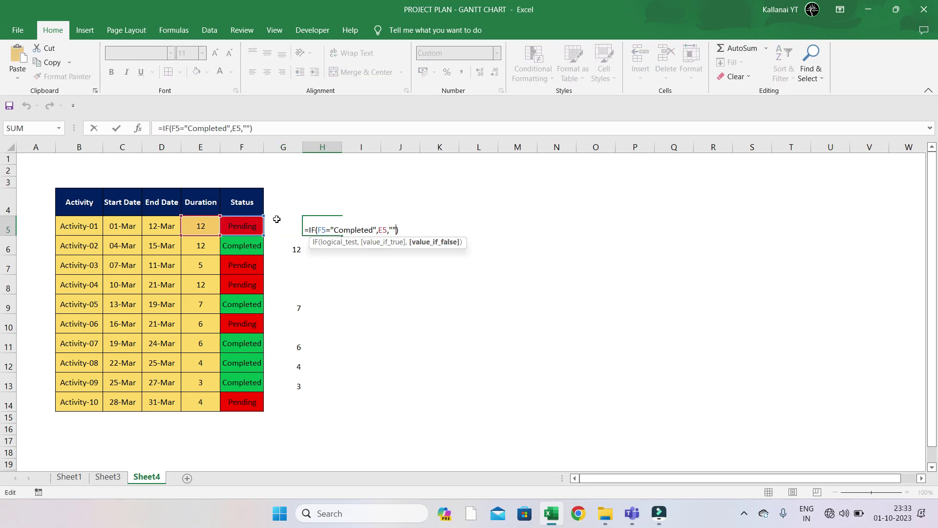
key(Left)
key(Left)
key(Left)
key(BackSpace)
key(BackSpace)
key(BackSpace)
key(BackSpace)
key(BackSpace)
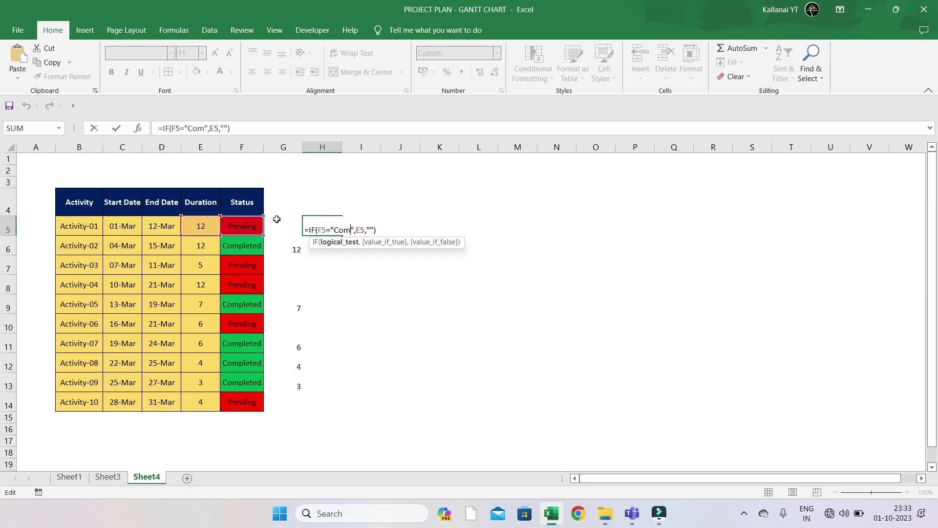
key(BackSpace)
key(BackSpace)
key(BackSpace)
text(Pending)
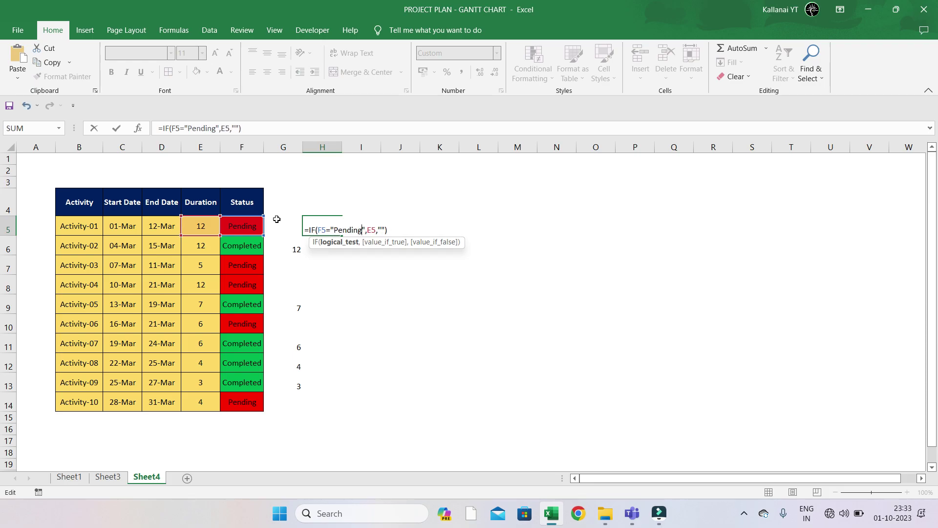
key(ctrl+Return)
Fill the Pending formula down to H14 and format it as Number without decimals
key(shift+Down)
key(shift+Down)
key(shift+Down)
key(shift+Down)
key(shift+Down)
key(shift+Down)
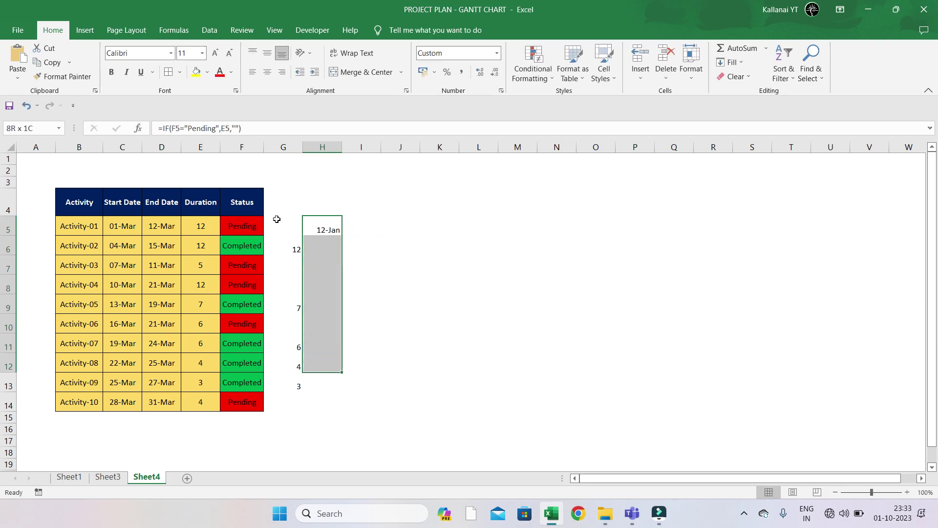
key(shift+Down)
key(shift+Down)
key(shift+Down)
key(shift+Up)
key(ctrl+d)
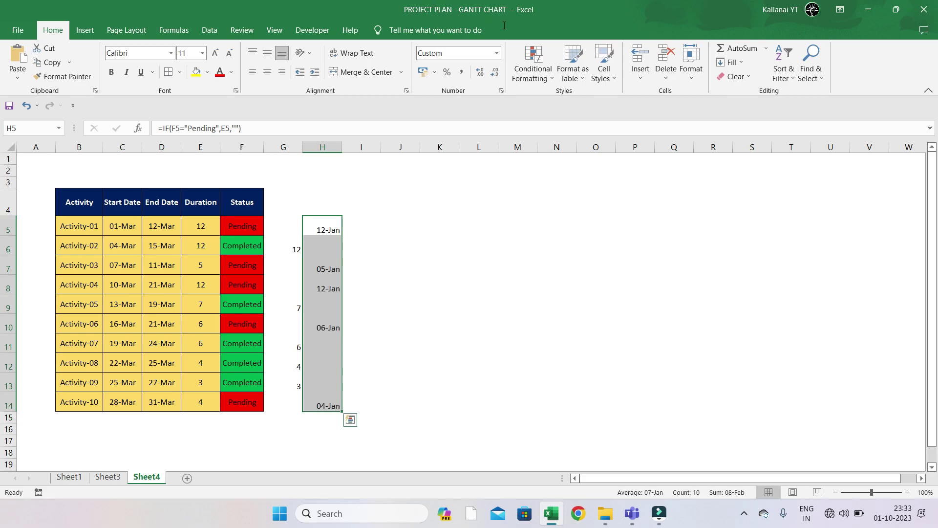
click(497, 52)
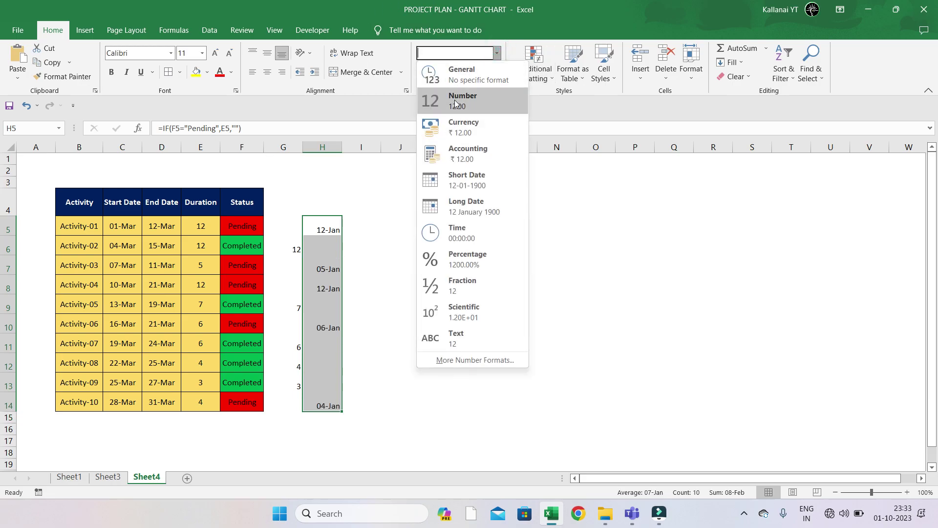
click(455, 100)
click(495, 72)
click(494, 72)
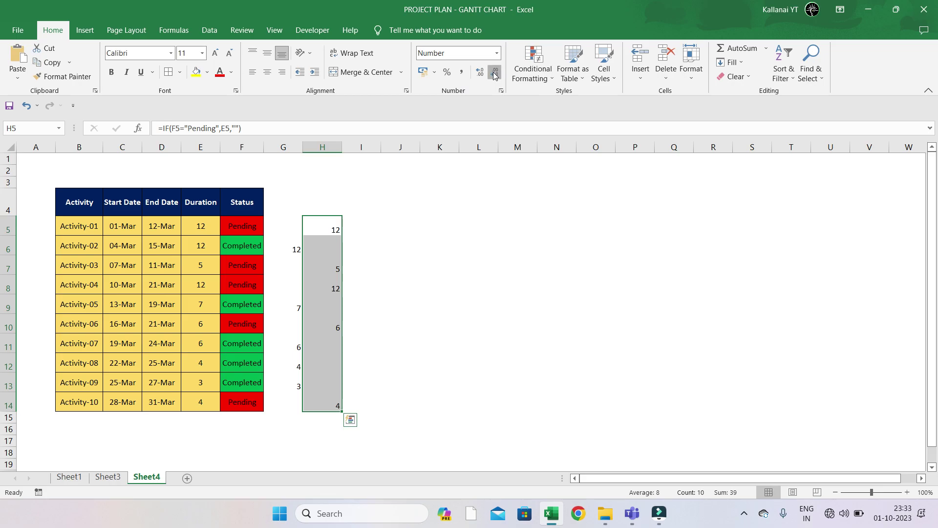
Fill header cells G4:H4 yellow
drag(275, 213, 274, 213)
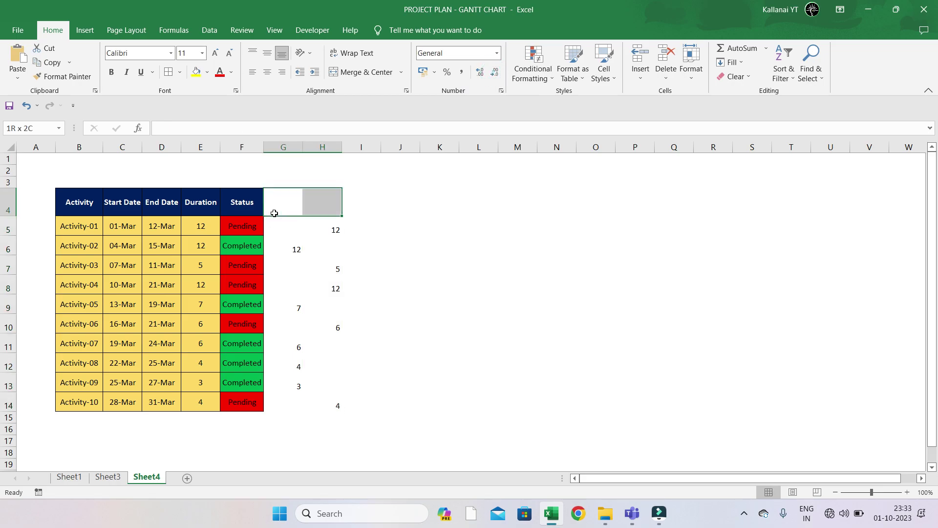
click(196, 72)
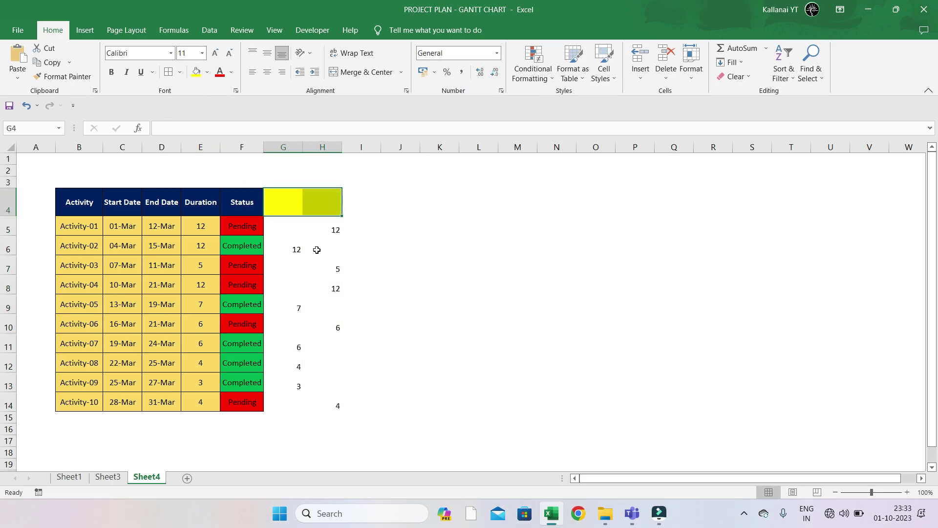
click(286, 236)
From empty cell K6, browse the Insert chart galleries and open the Column or Bar Chart menu
click(361, 249)
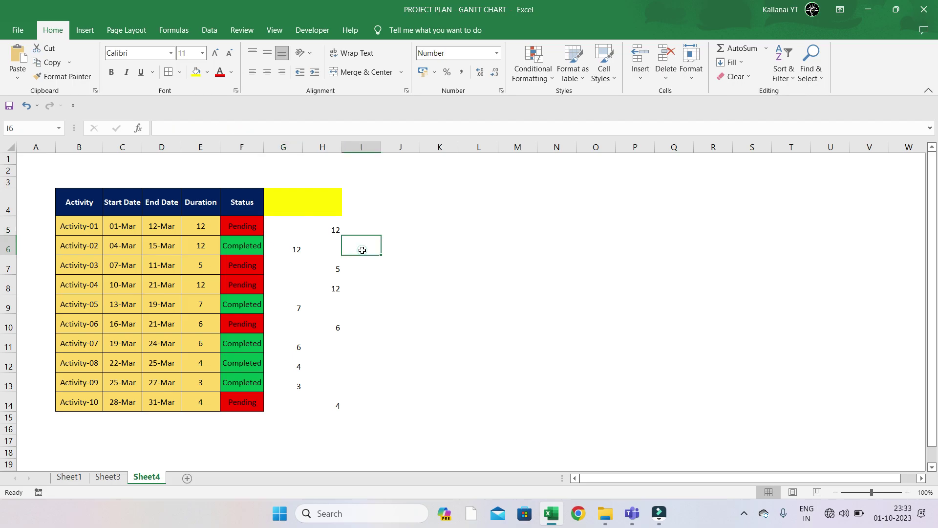
click(440, 245)
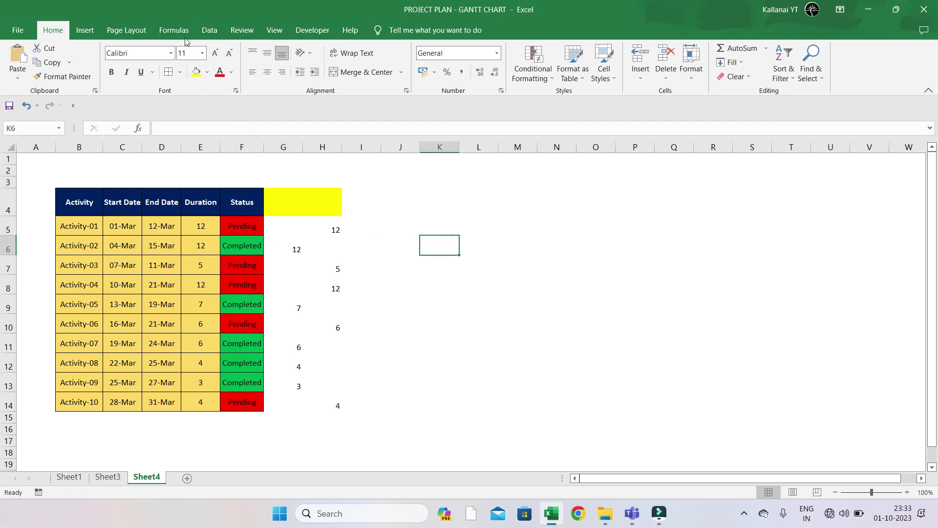
click(85, 30)
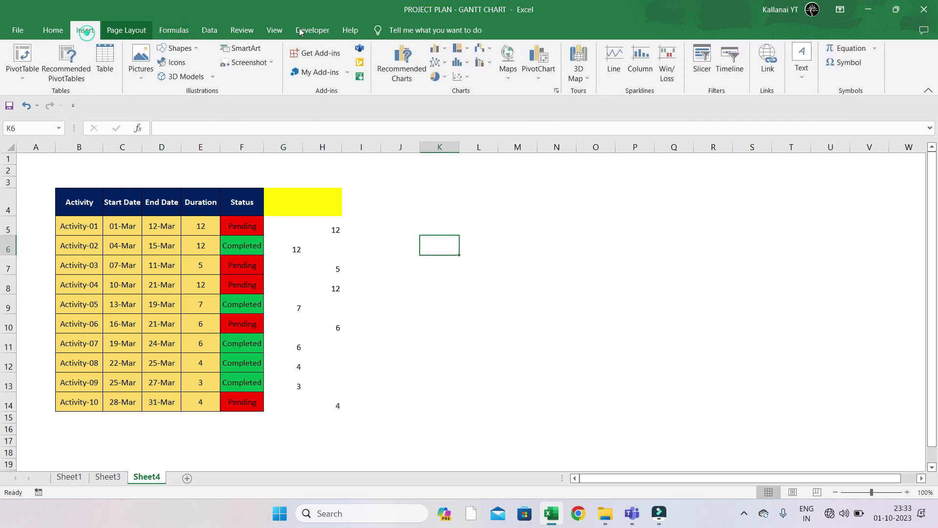
click(467, 49)
click(467, 51)
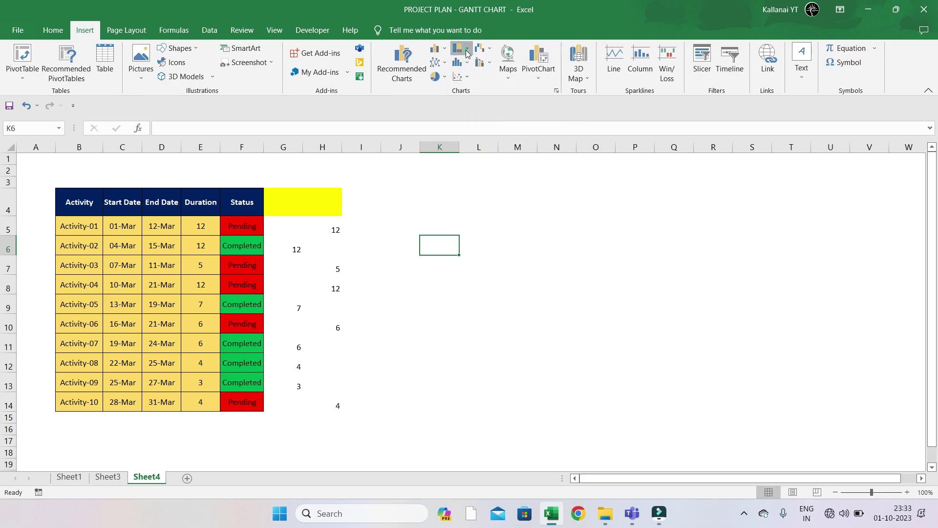
click(489, 49)
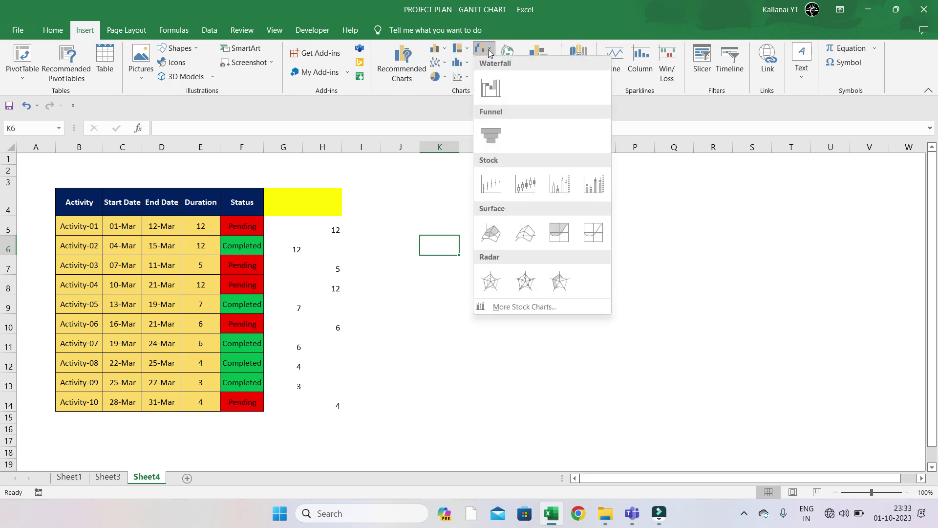
click(466, 51)
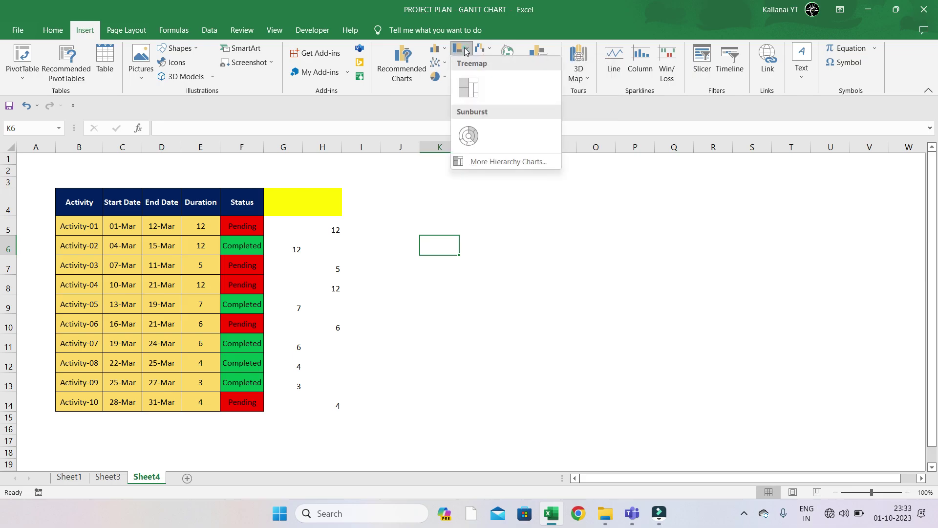
click(425, 113)
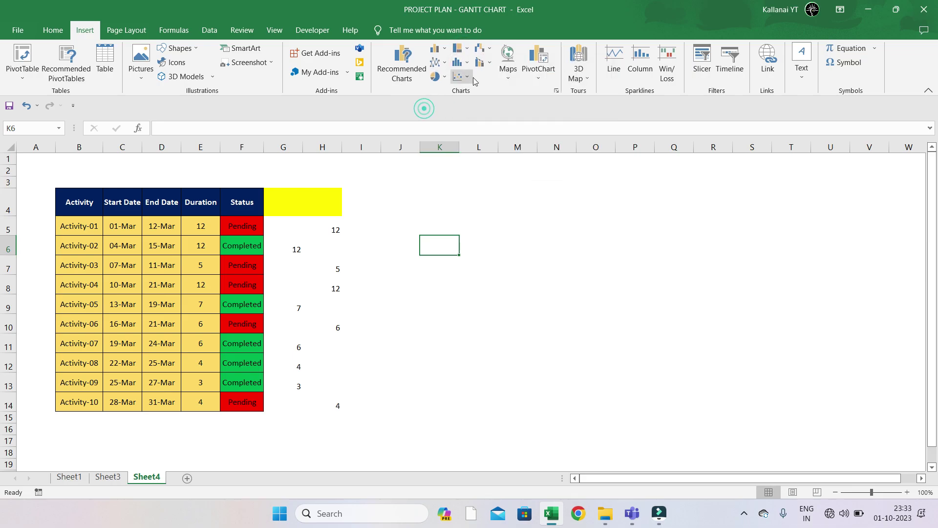
click(467, 64)
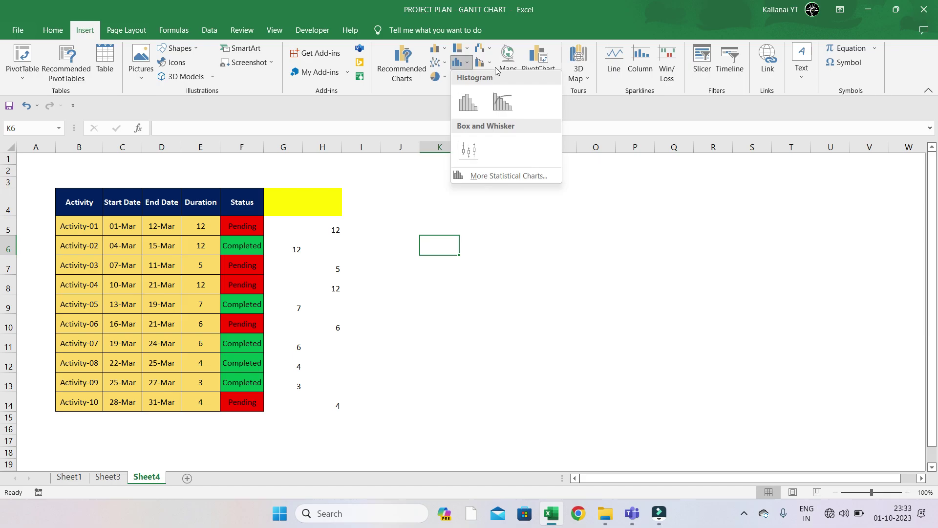
click(438, 79)
click(461, 78)
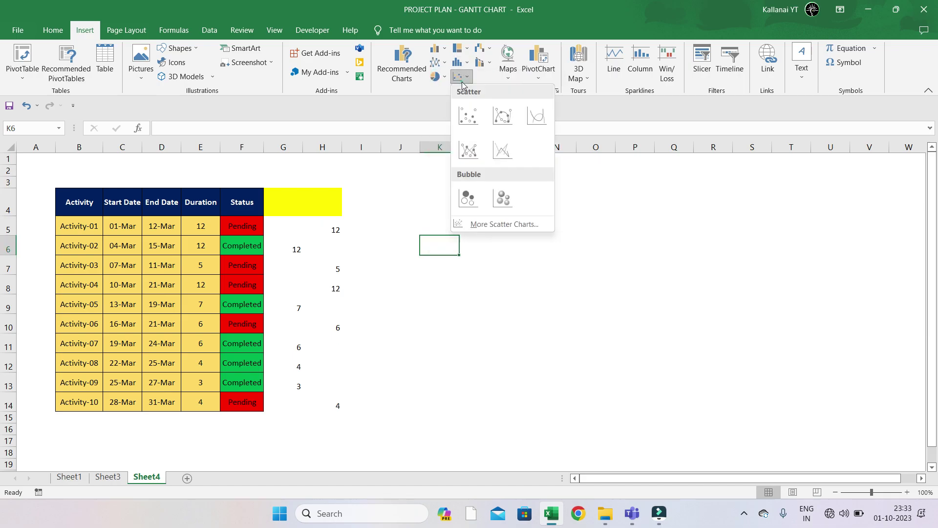
click(428, 92)
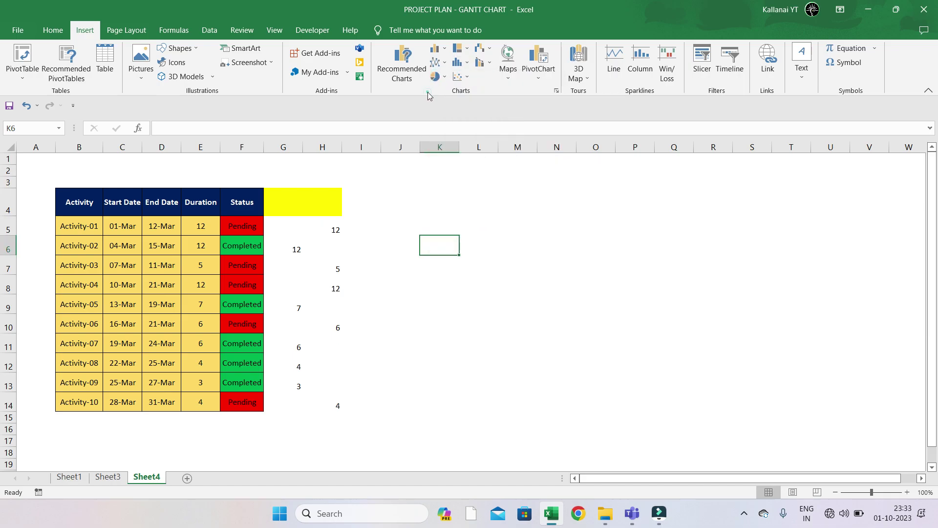
click(436, 49)
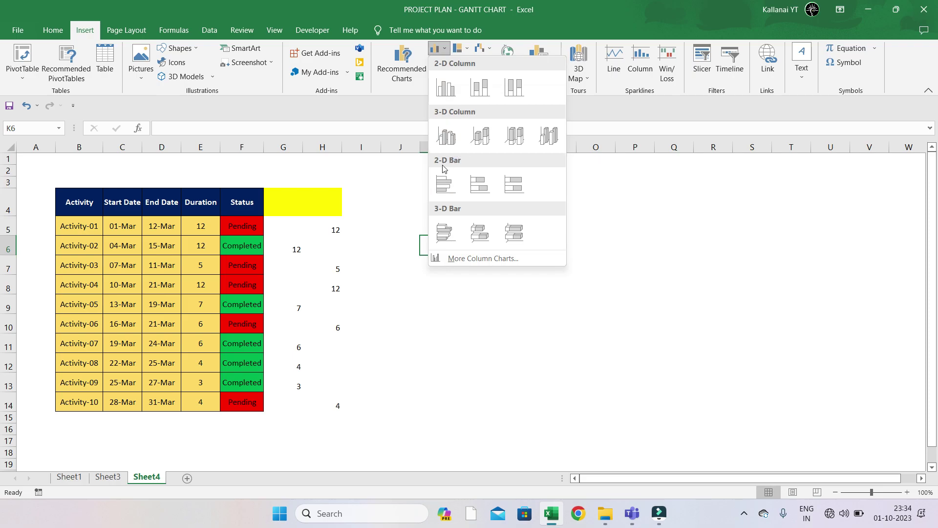
Insert a 2-D Stacked Bar chart and stretch it beside the table down to row 14
click(478, 191)
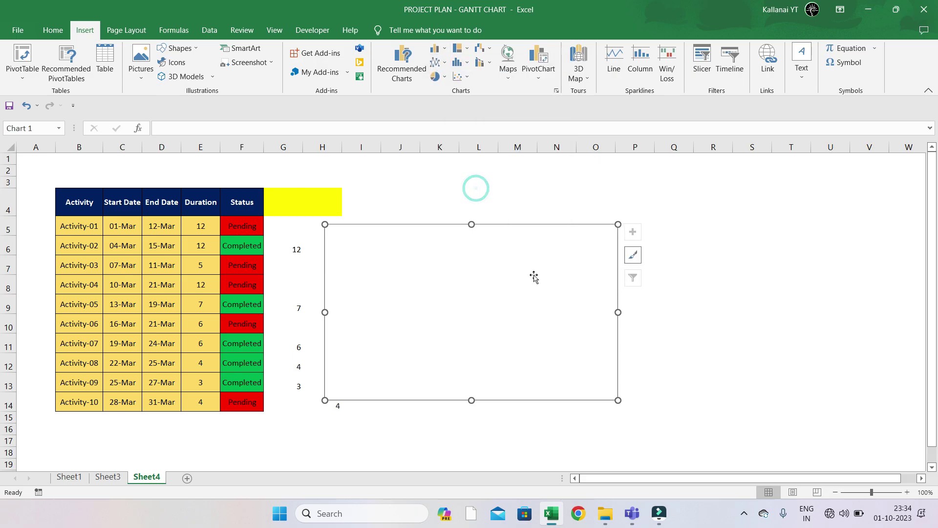
drag(618, 400, 796, 424)
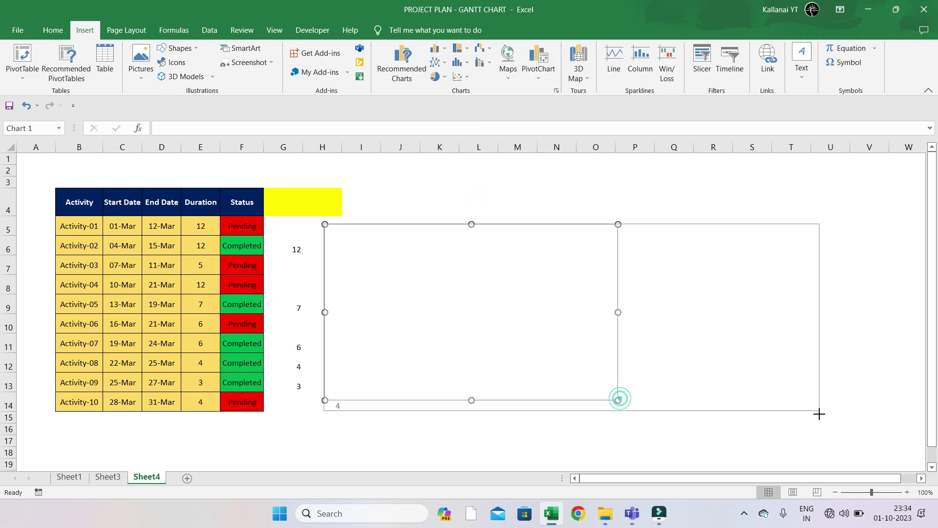
drag(621, 230, 650, 184)
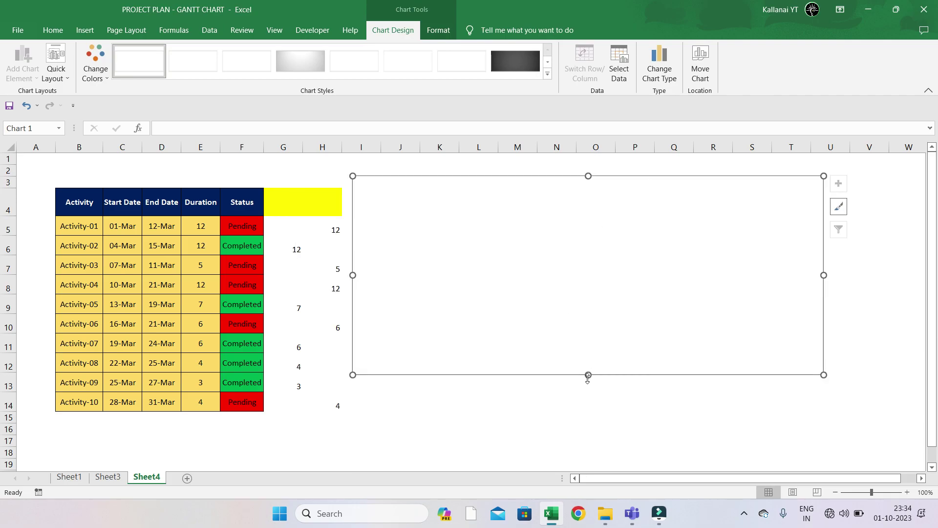
drag(588, 375, 587, 416)
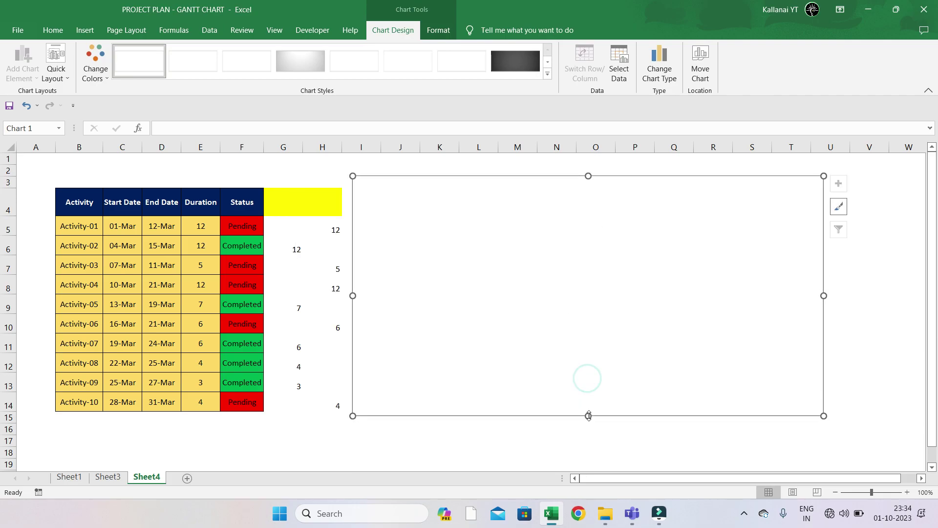
Add a series named from C4 (Start Date) with values =Sheet4!$C$5:$C$14
right_click(476, 255)
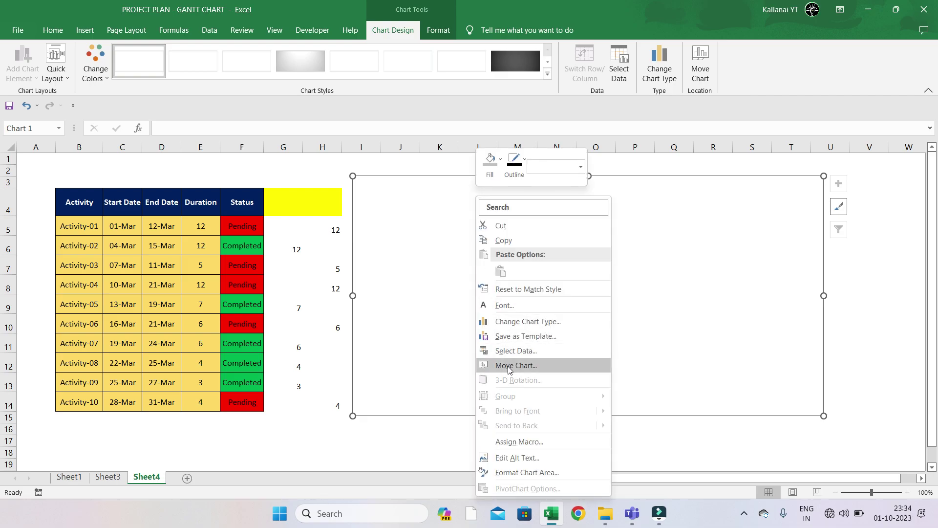
click(511, 351)
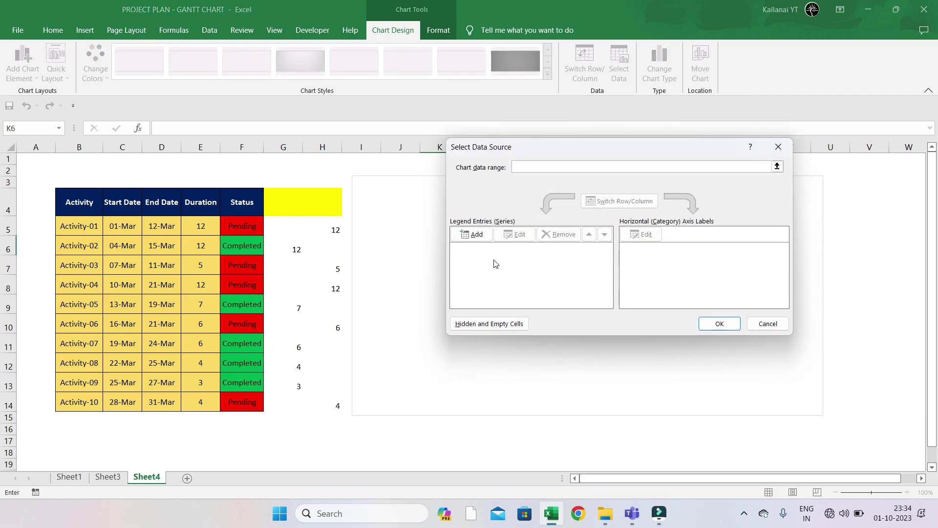
click(472, 235)
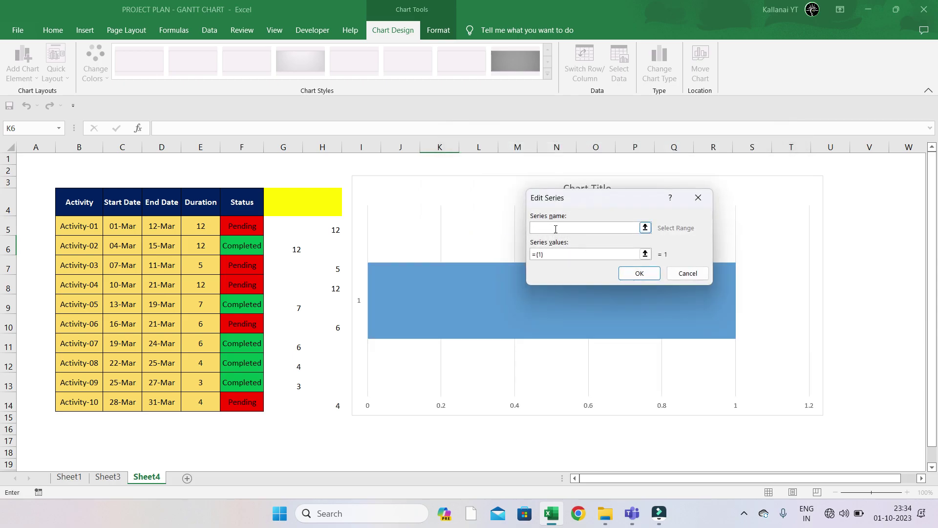
click(112, 207)
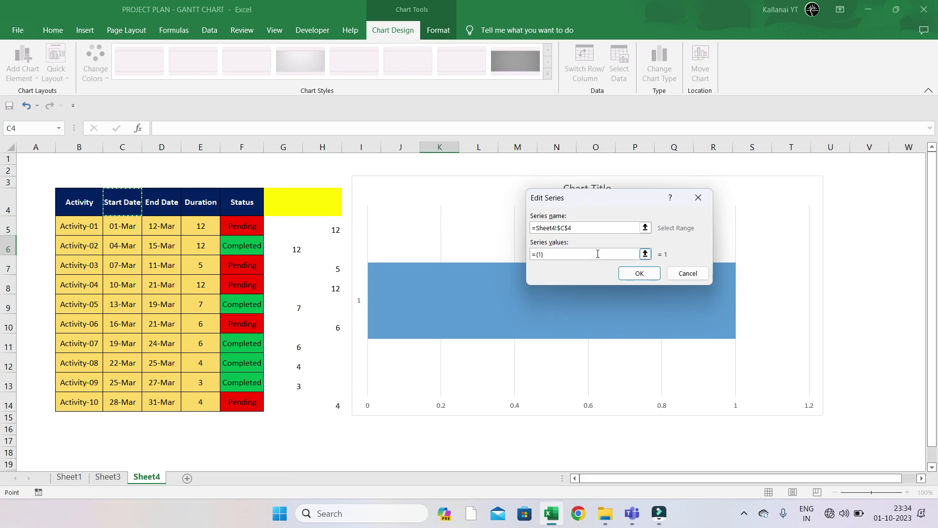
click(645, 253)
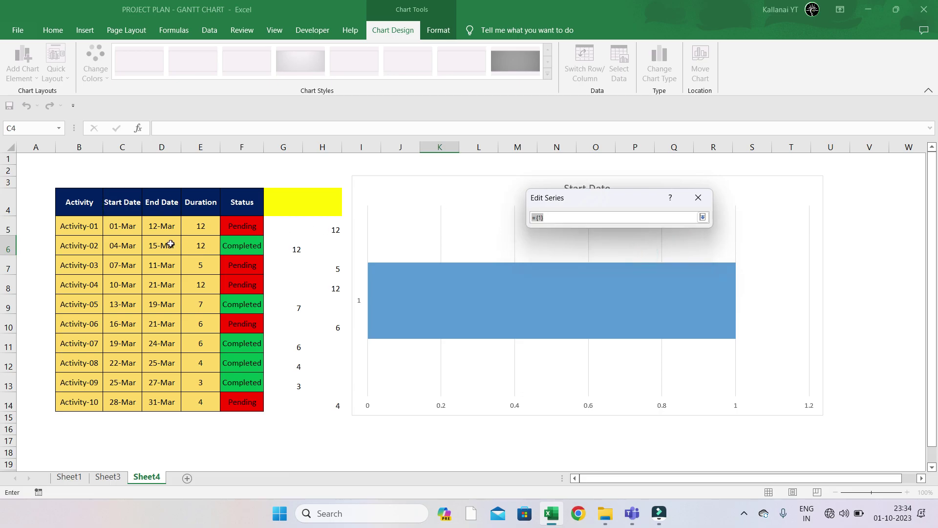
drag(126, 225, 118, 397)
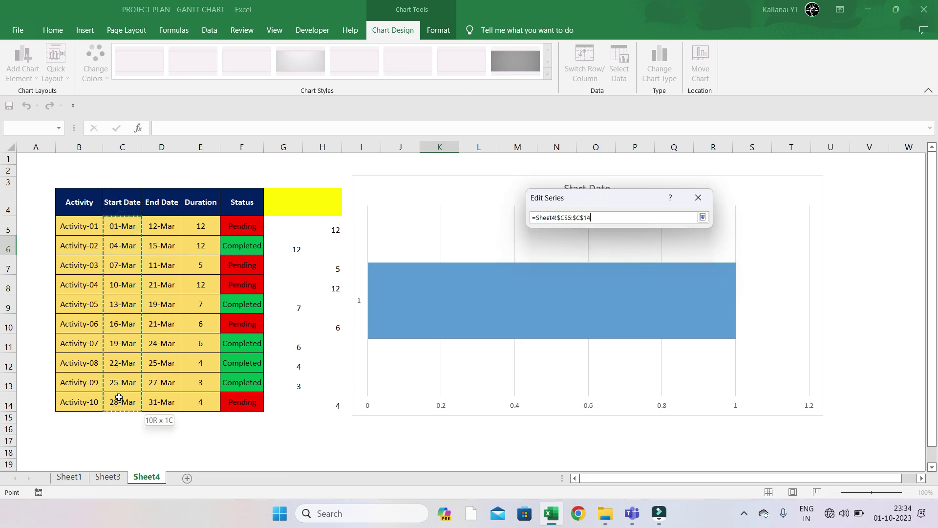
key(Return)
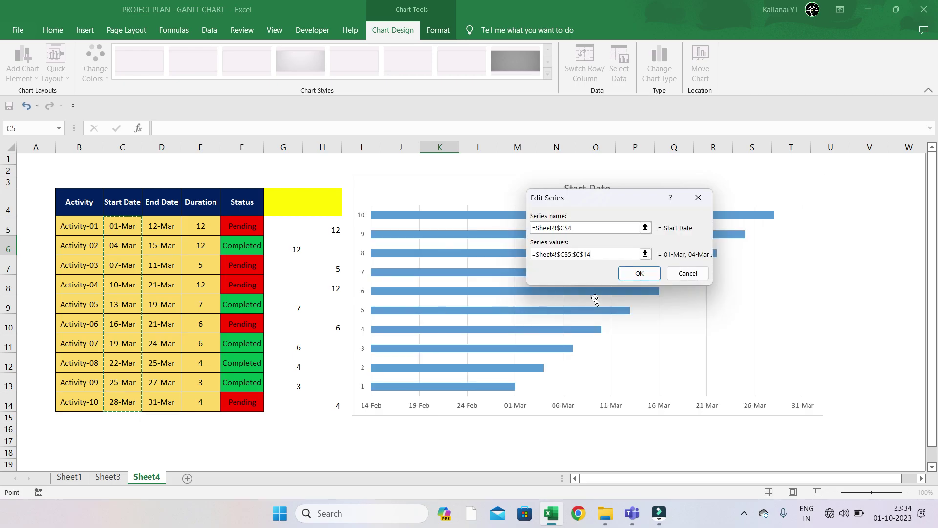
click(639, 274)
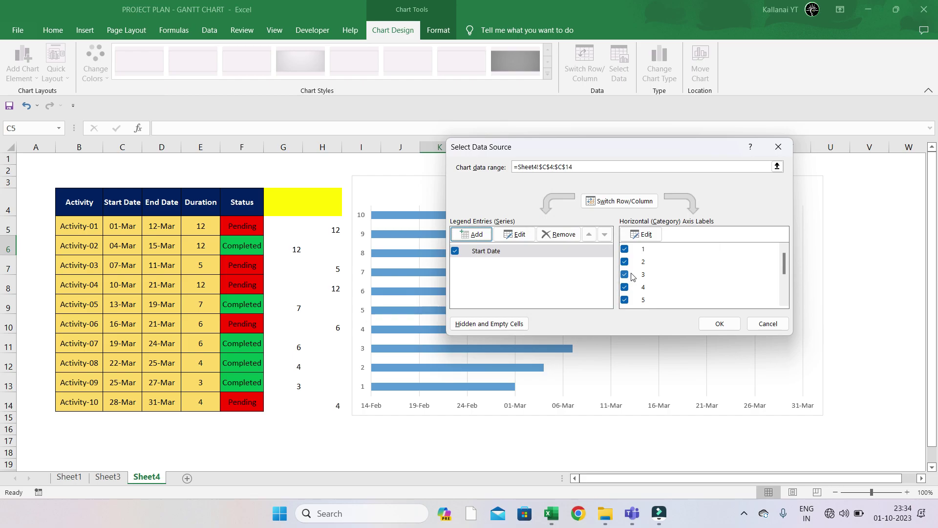
Use the activity names in B5:B14 (Activity-01 to Activity-10) as the chart's axis labels
click(646, 234)
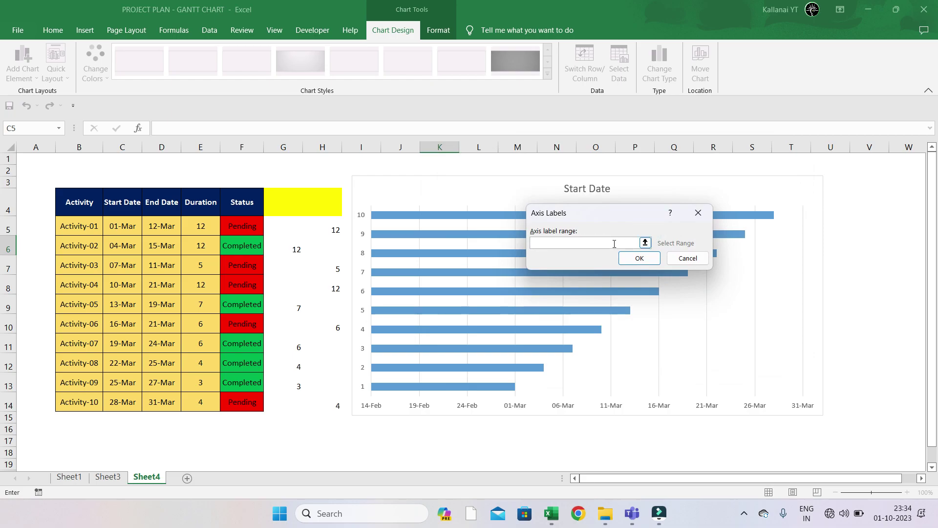
click(646, 243)
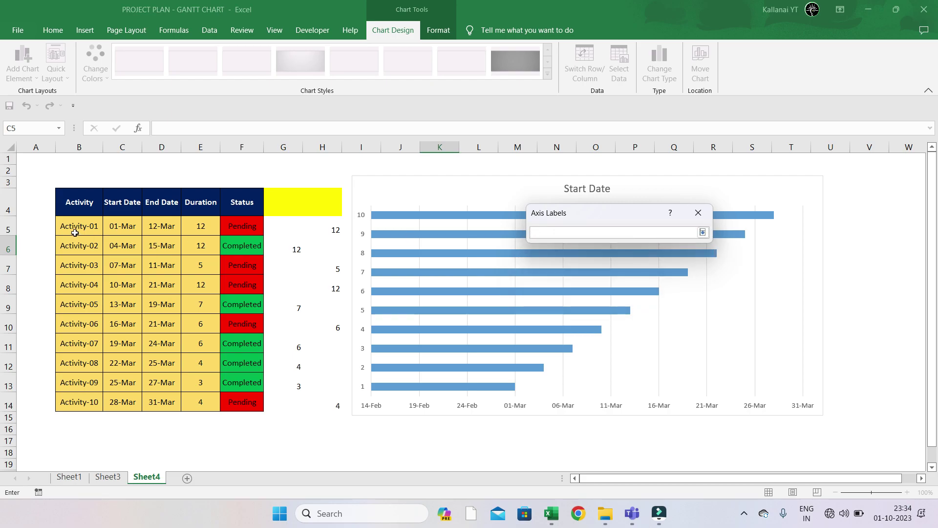
drag(75, 233, 66, 399)
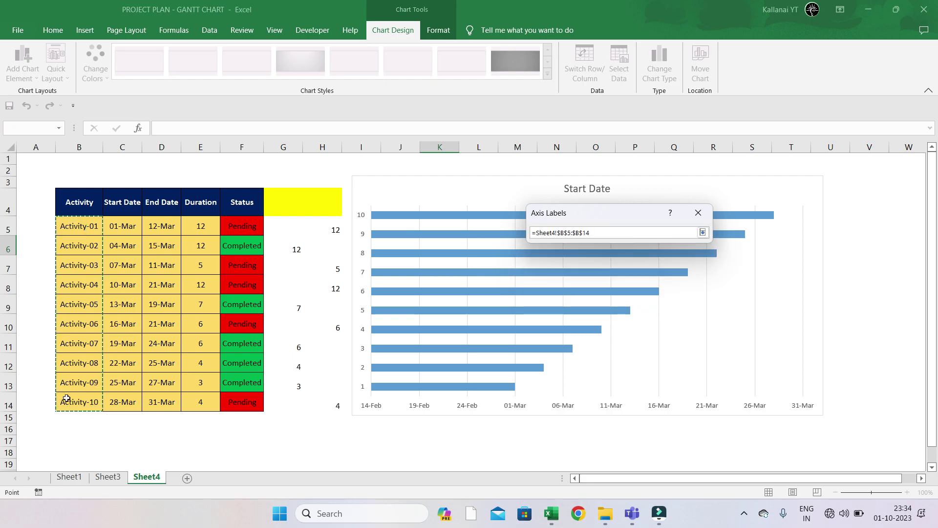
key(Return)
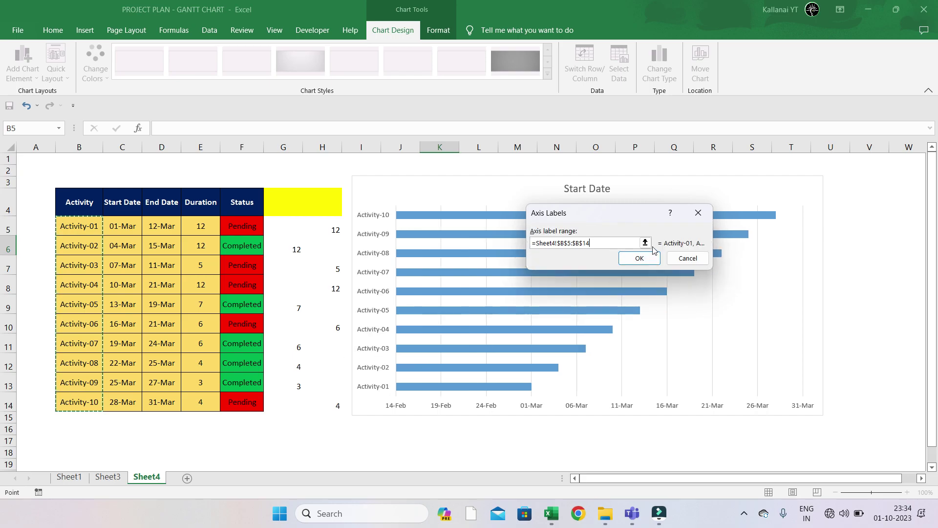
click(640, 259)
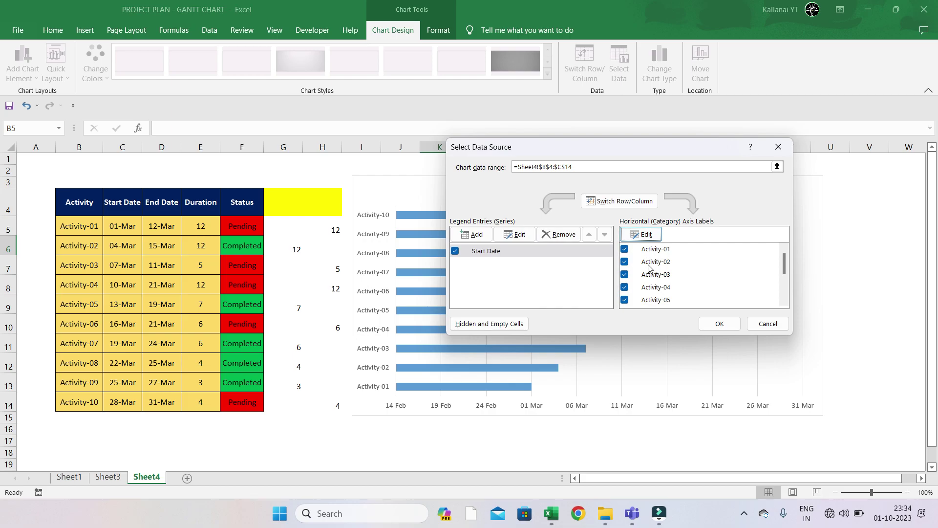
click(719, 324)
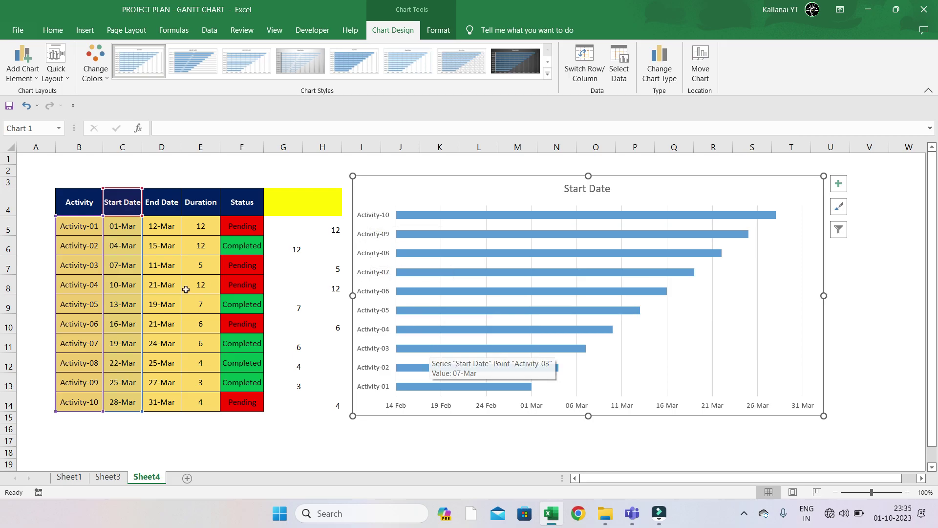
click(79, 227)
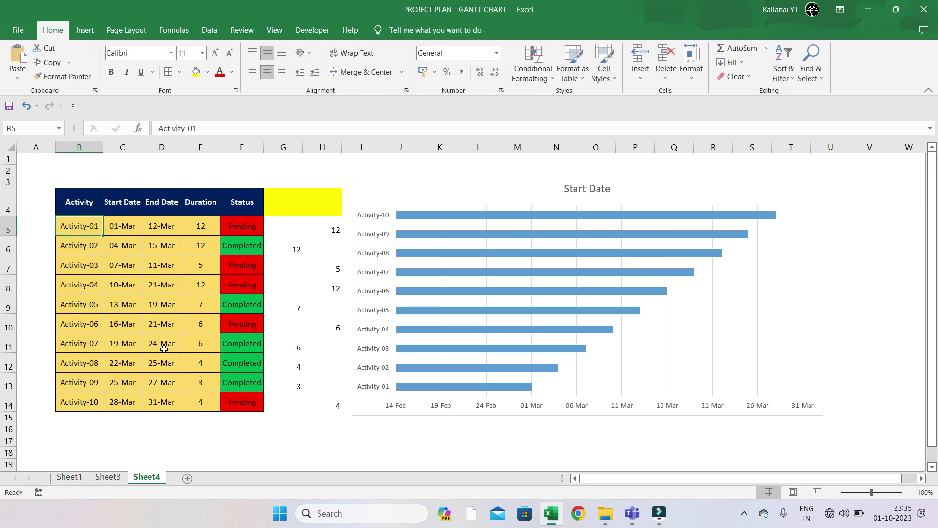
Set the vertical activity axis to categories in reverse order, putting Activity-01 at the top
click(368, 220)
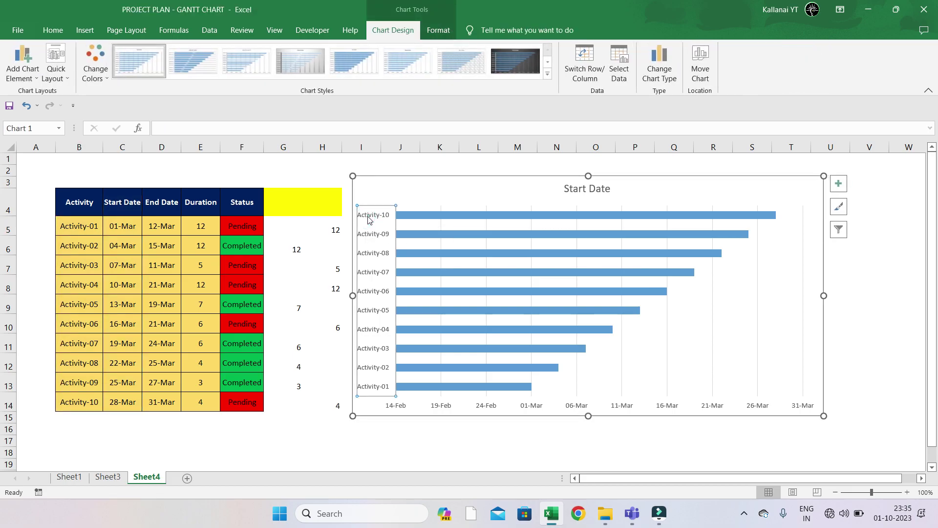
right_click(368, 219)
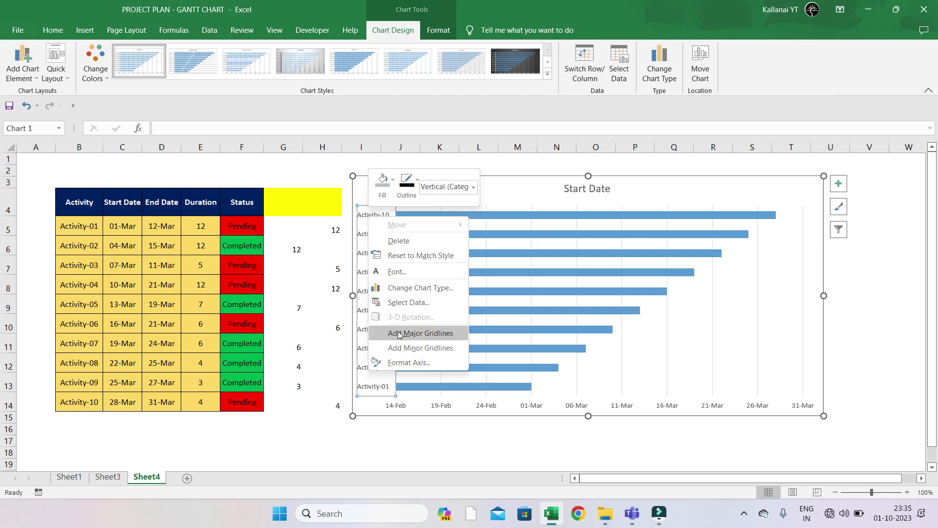
click(393, 362)
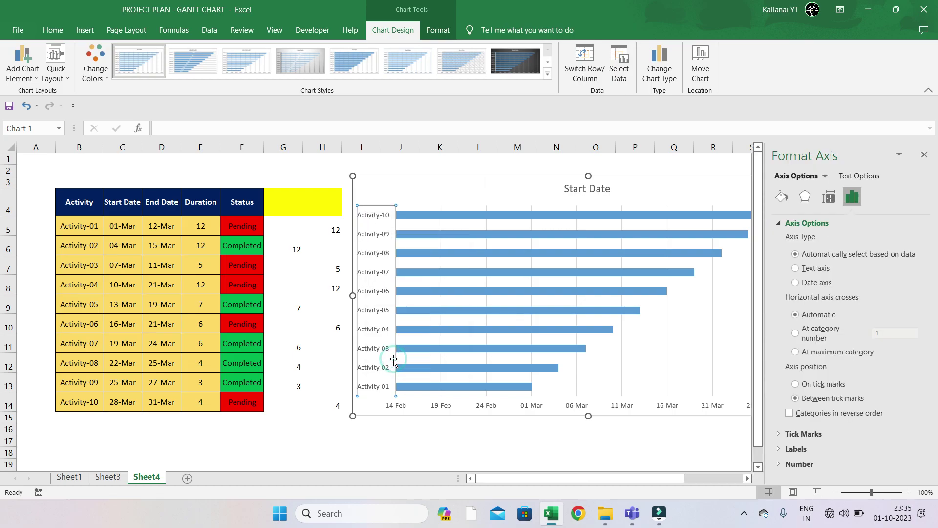
click(789, 414)
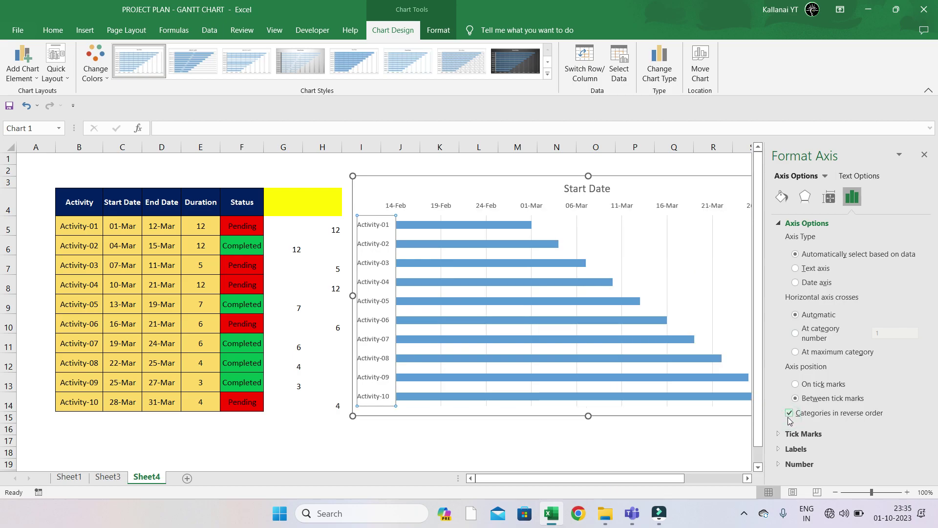
click(924, 155)
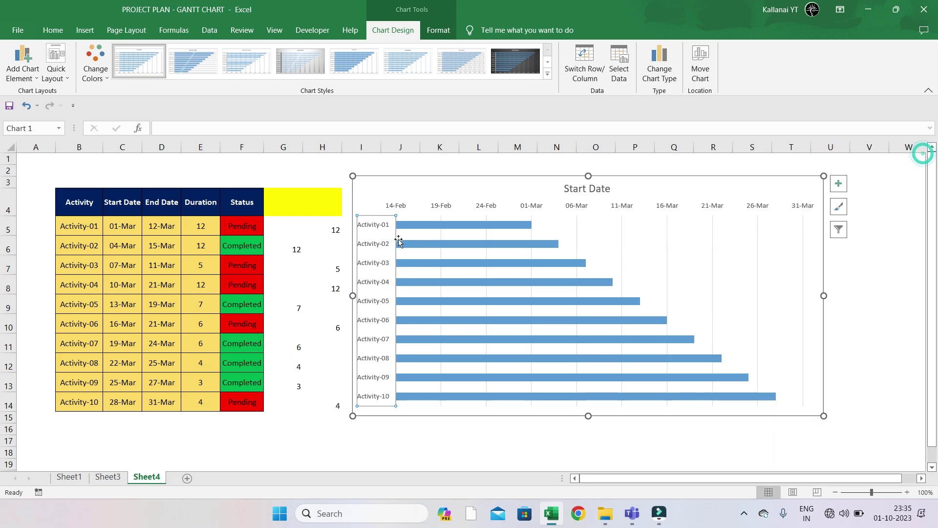
click(383, 183)
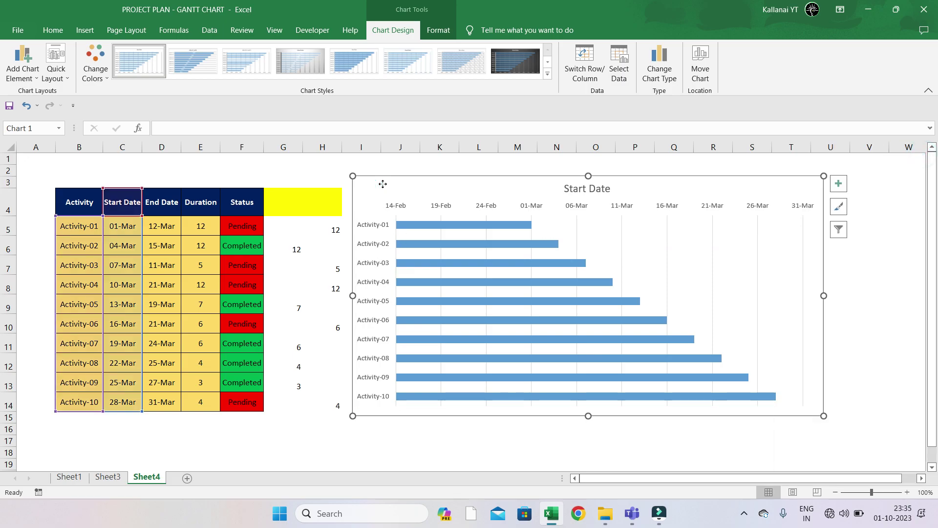
Add a chart series named from the E4 Duration header with values G5:G14
right_click(383, 184)
click(413, 340)
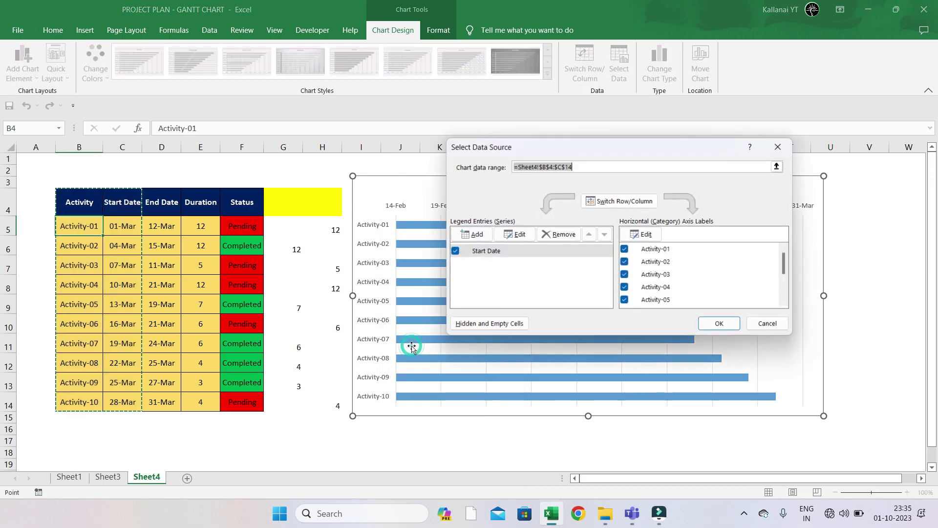
click(470, 237)
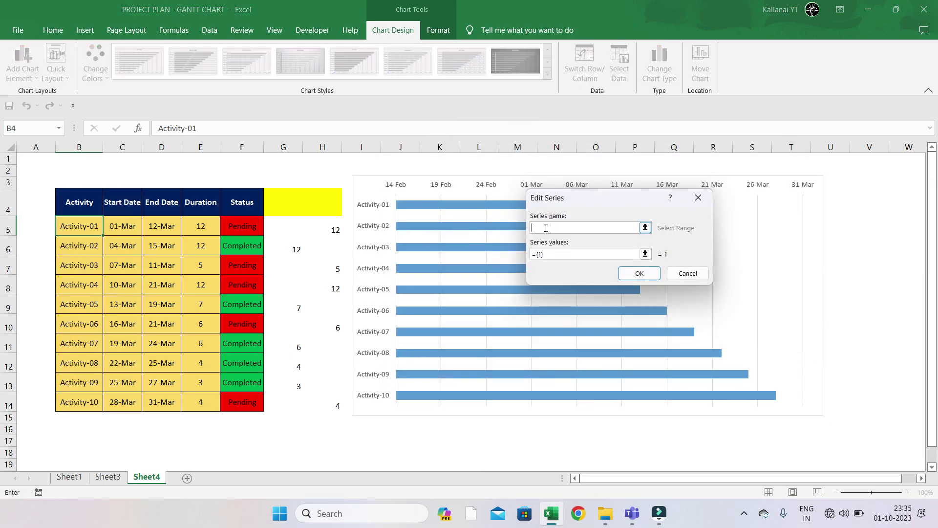
click(201, 204)
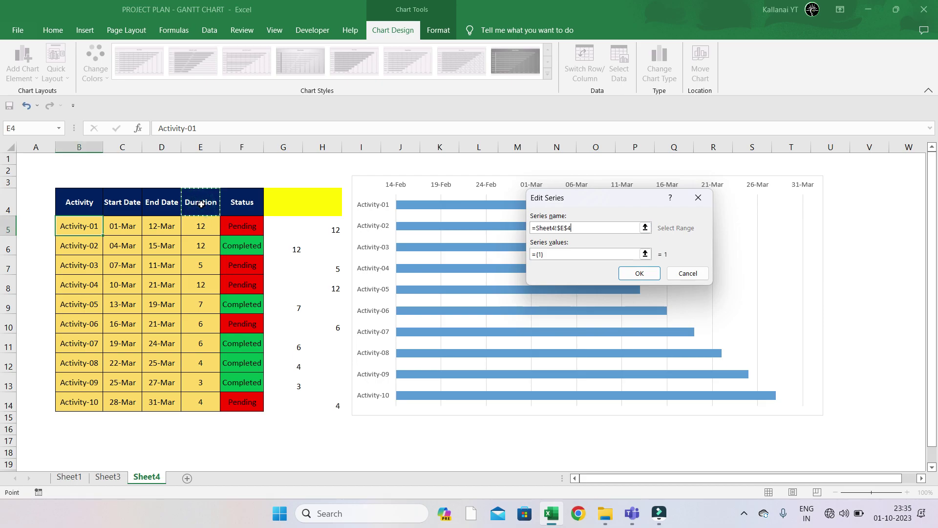
click(645, 253)
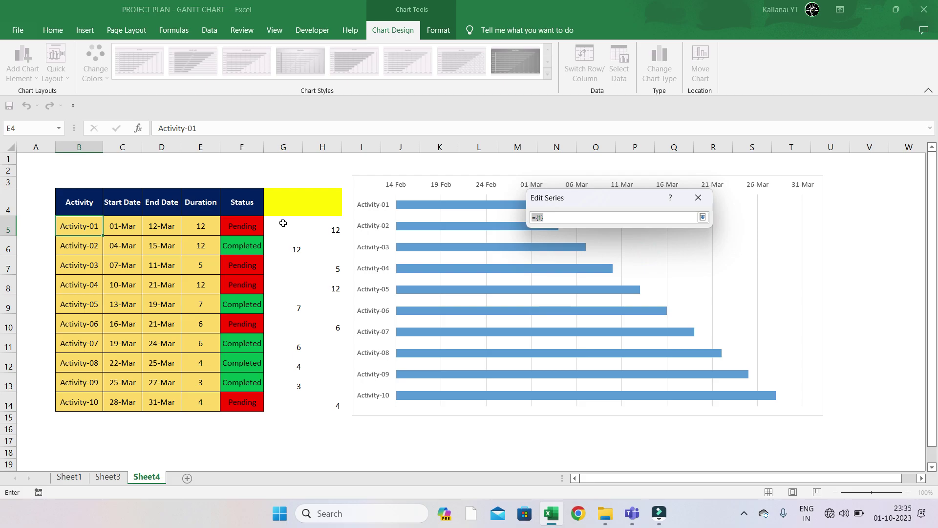
drag(283, 223, 279, 406)
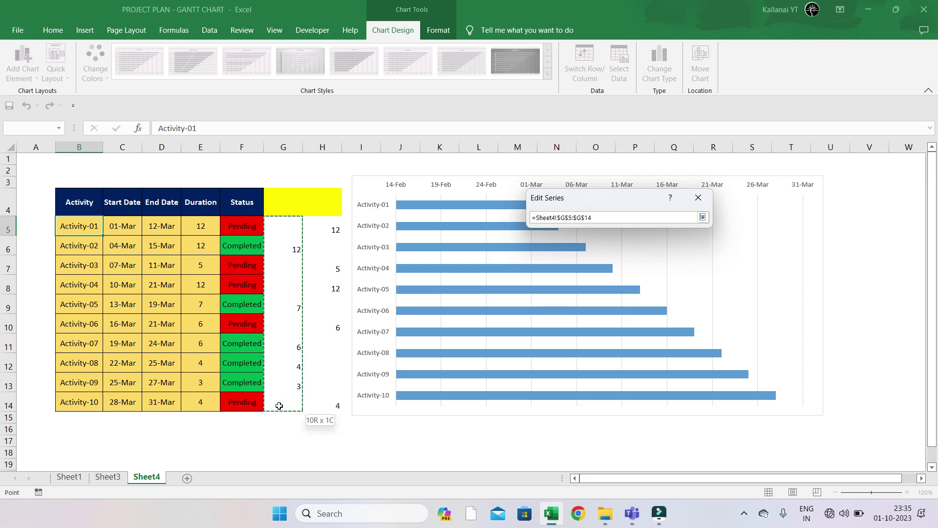
key(Return)
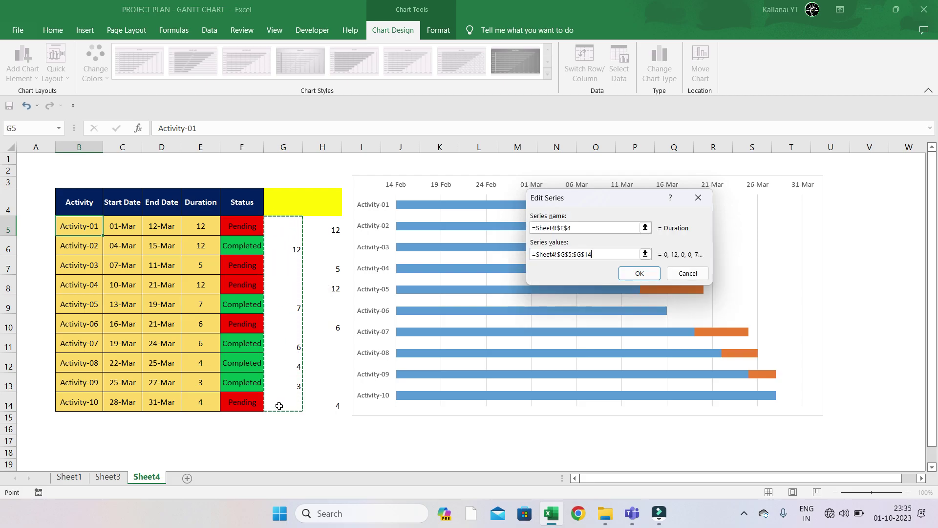
click(633, 275)
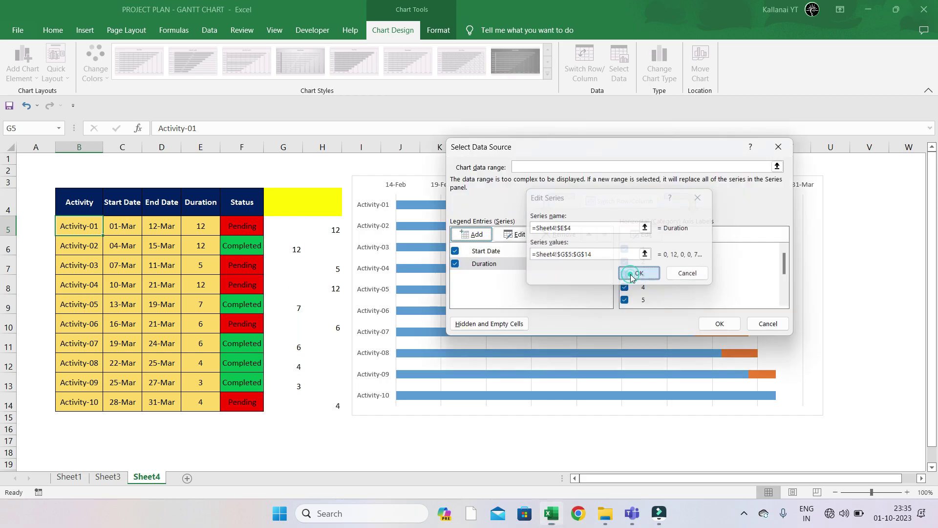
Add a second Duration series using values H5:H14
click(472, 234)
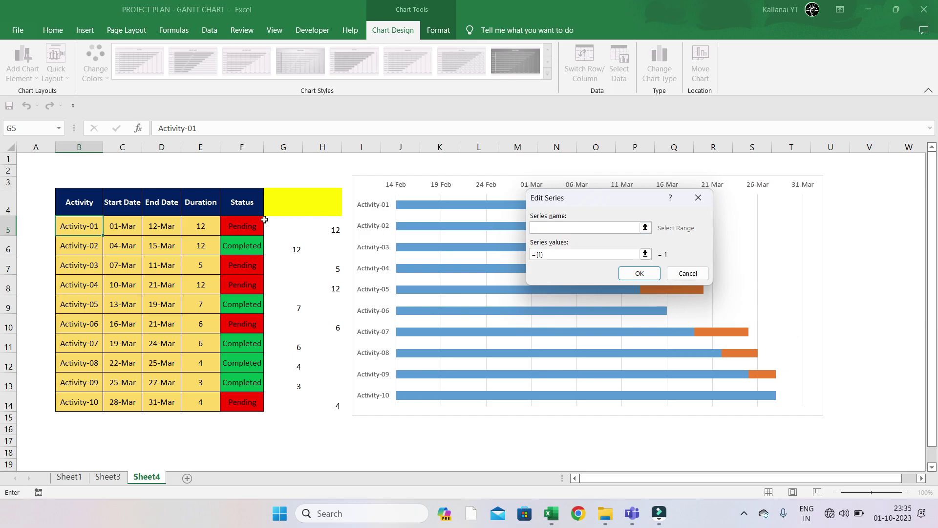
click(207, 204)
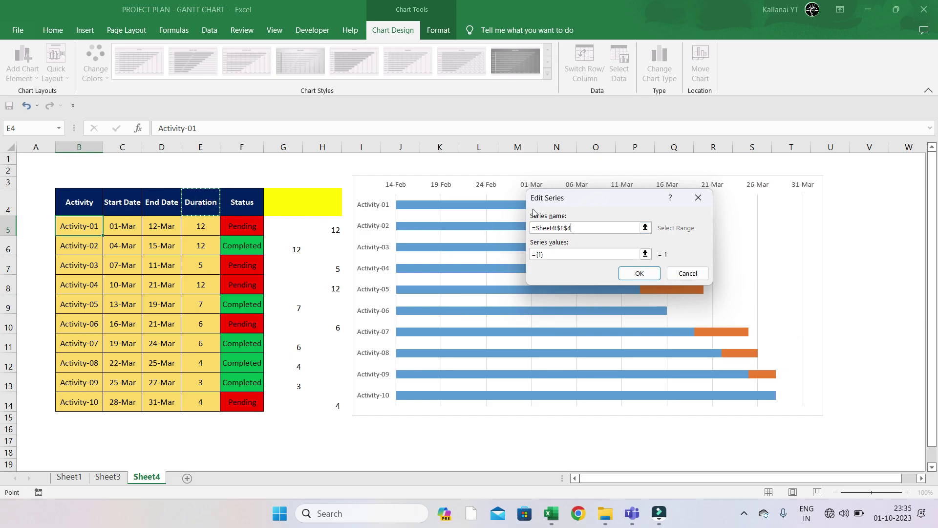
click(645, 254)
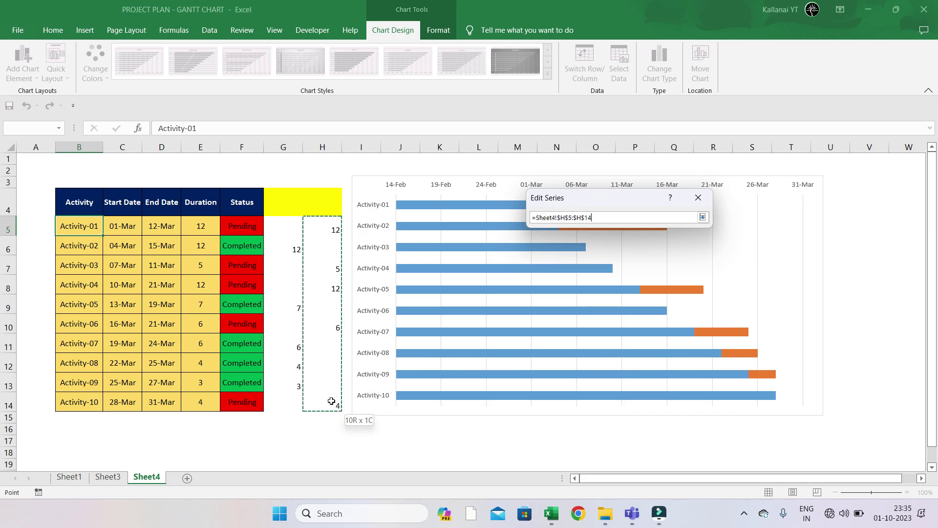
drag(333, 222, 331, 405)
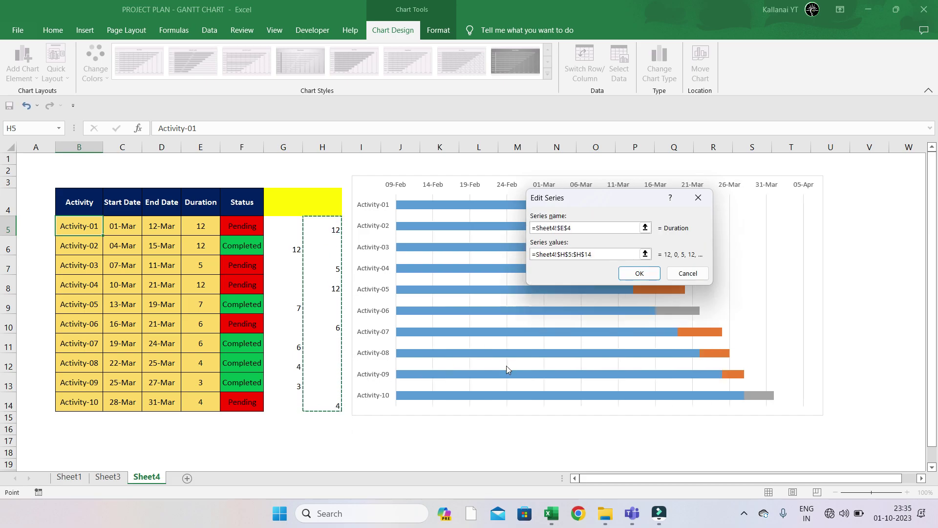
click(629, 274)
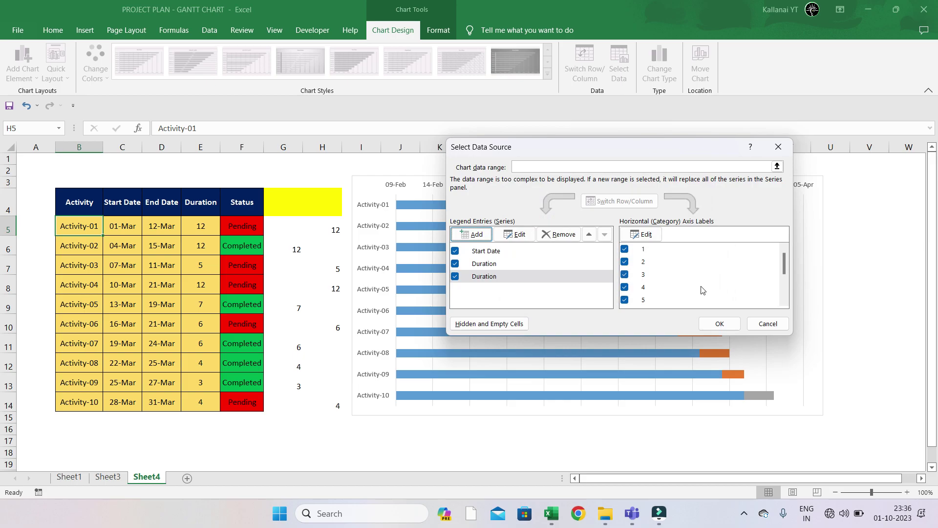
Set the category axis labels to the activity names in B5:B14
click(646, 235)
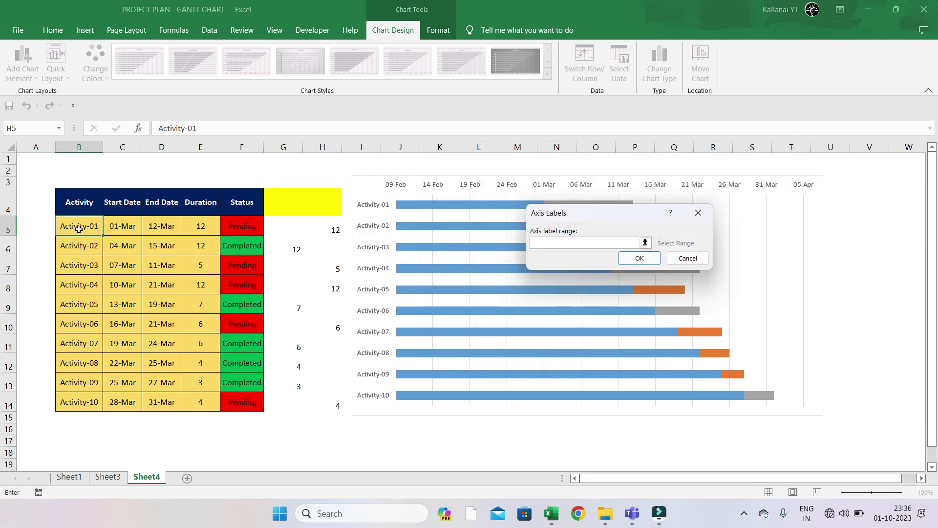
drag(79, 228, 74, 405)
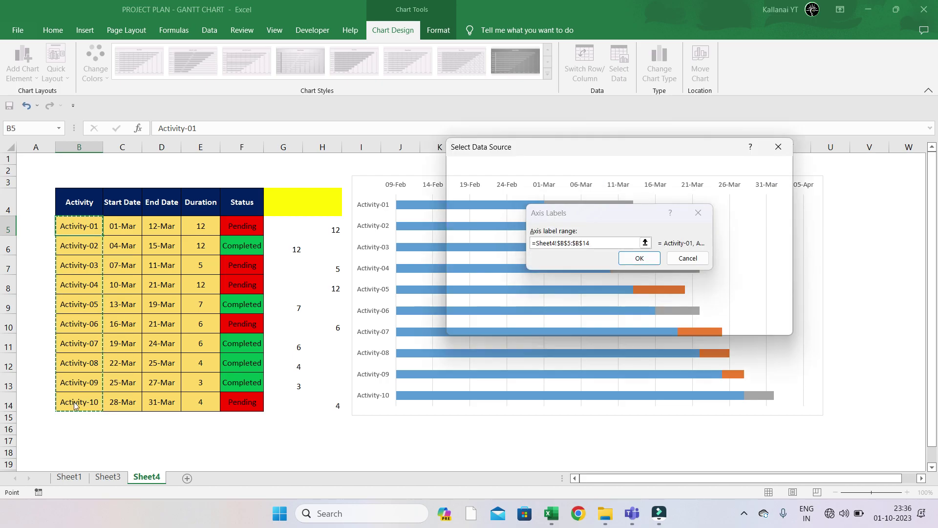
key(Return)
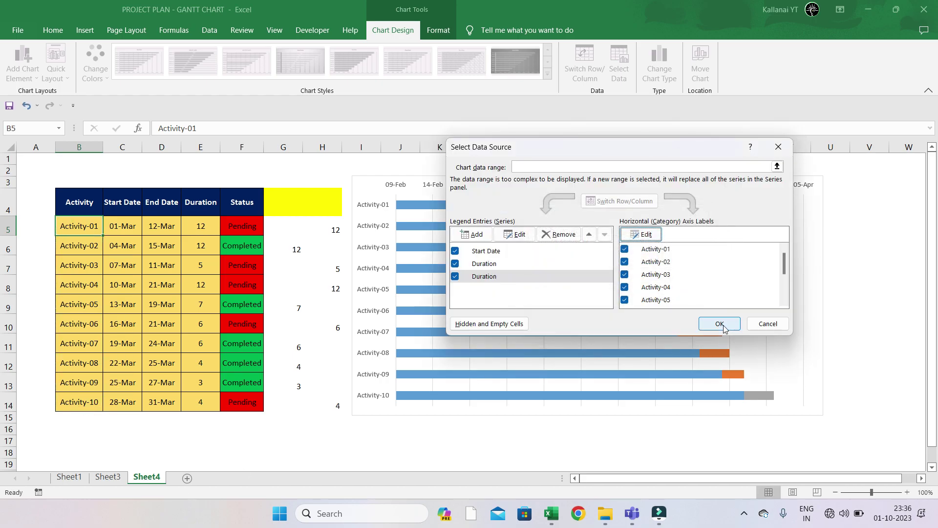
click(722, 325)
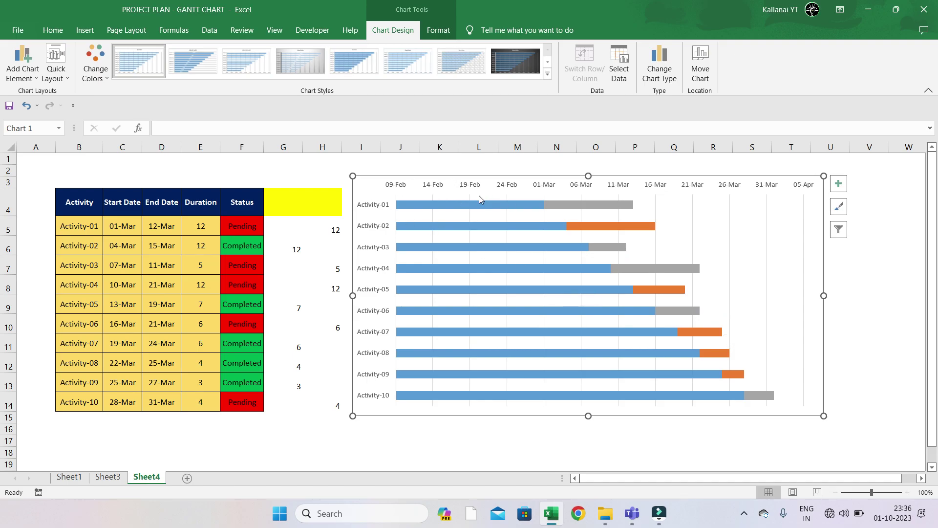
Set the Start Date series fill to No fill so its bars become invisible
click(431, 209)
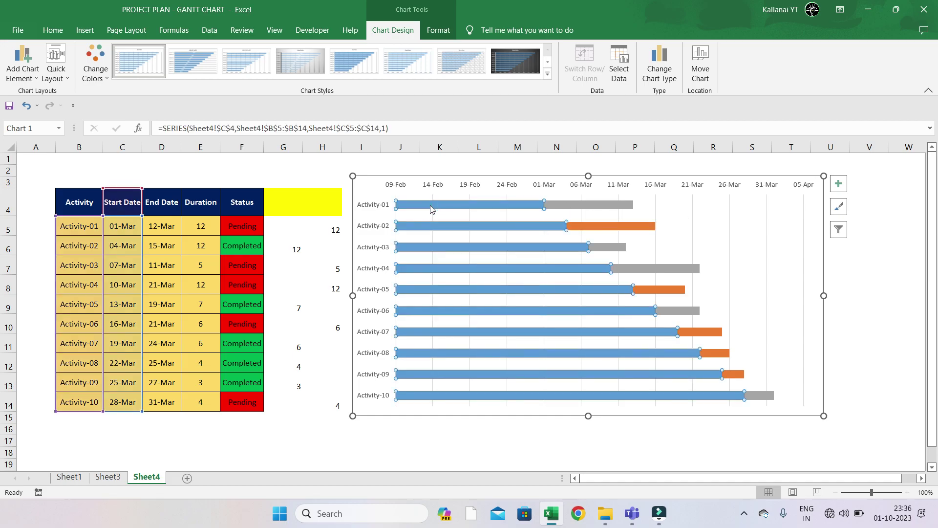
right_click(430, 209)
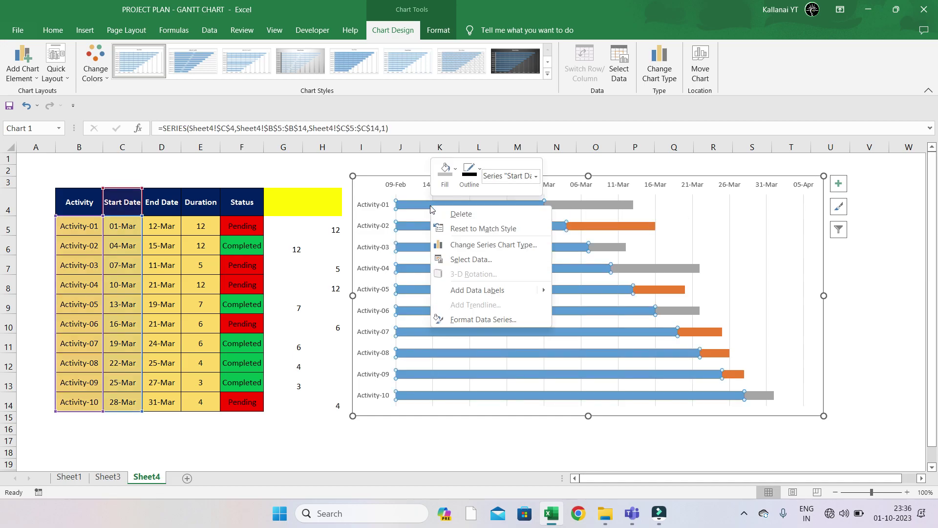
click(482, 319)
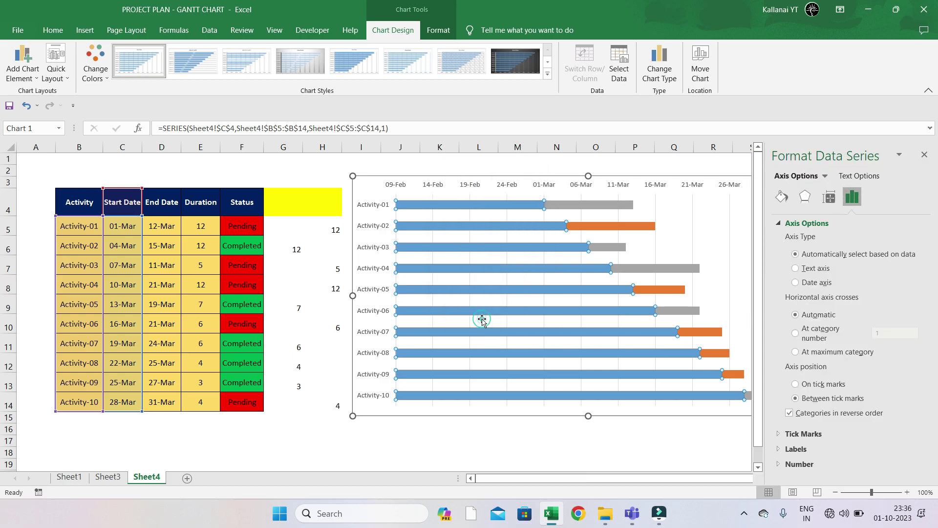
click(782, 196)
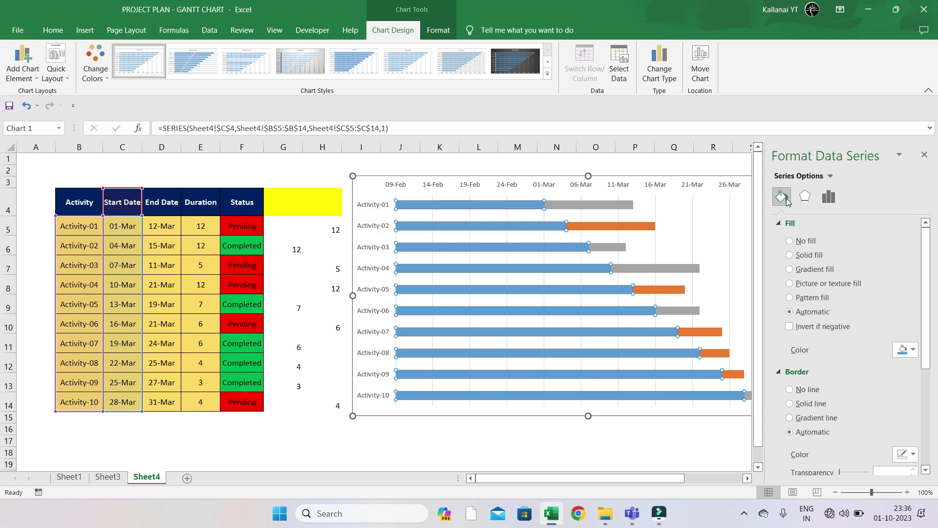
click(789, 240)
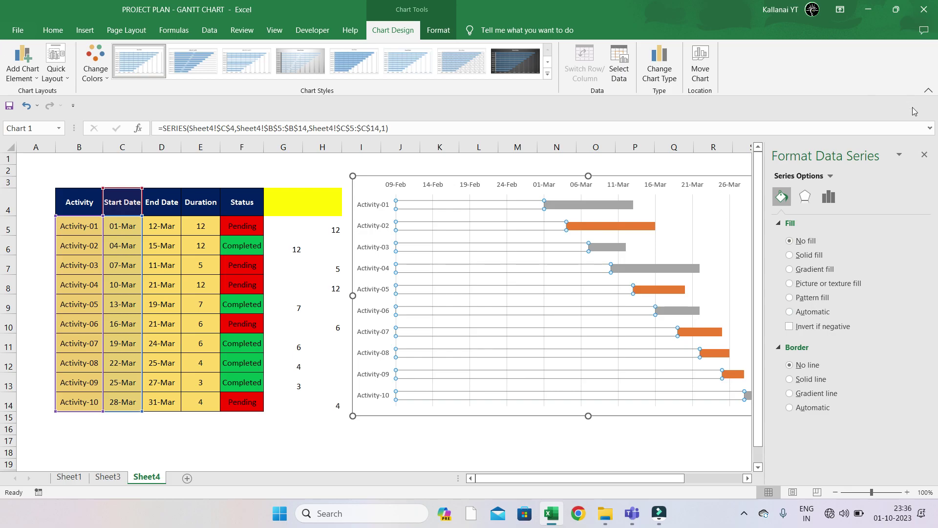
click(923, 156)
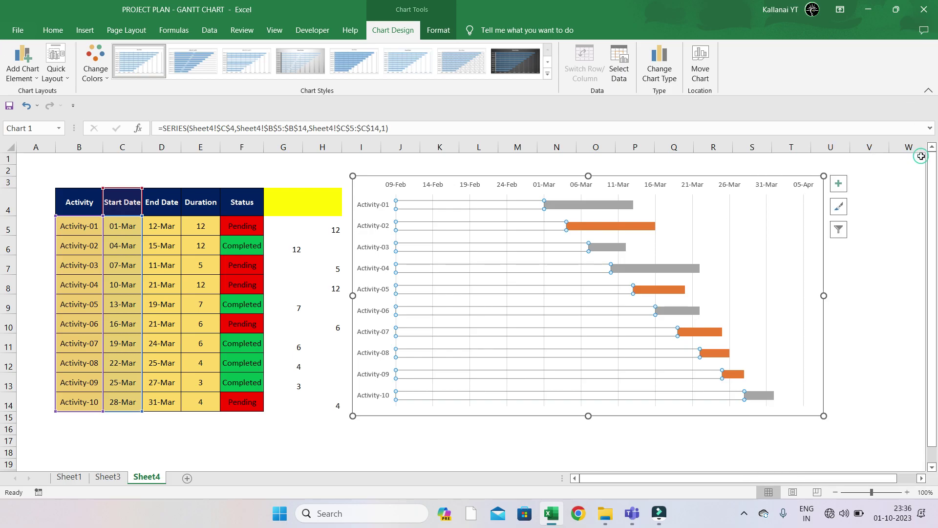
click(785, 211)
click(784, 211)
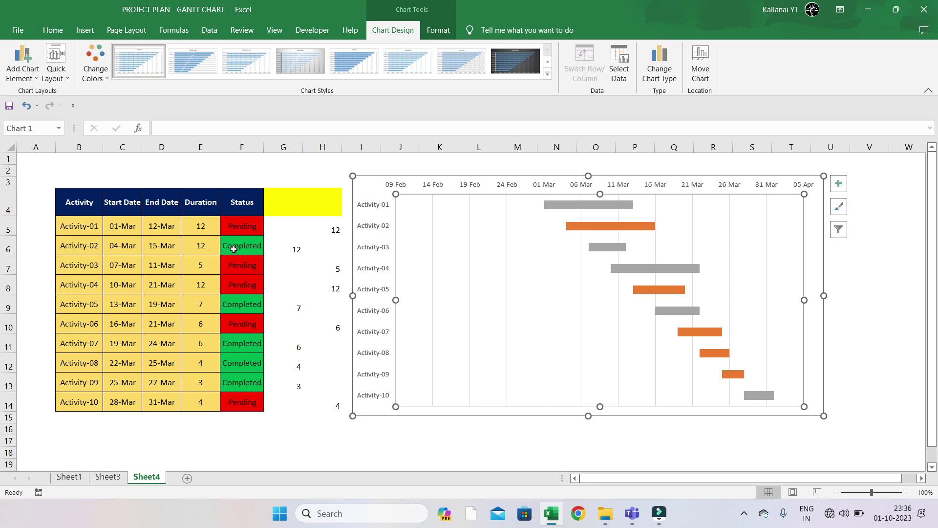
Give the grey Pending duration bars a solid red fill
click(567, 204)
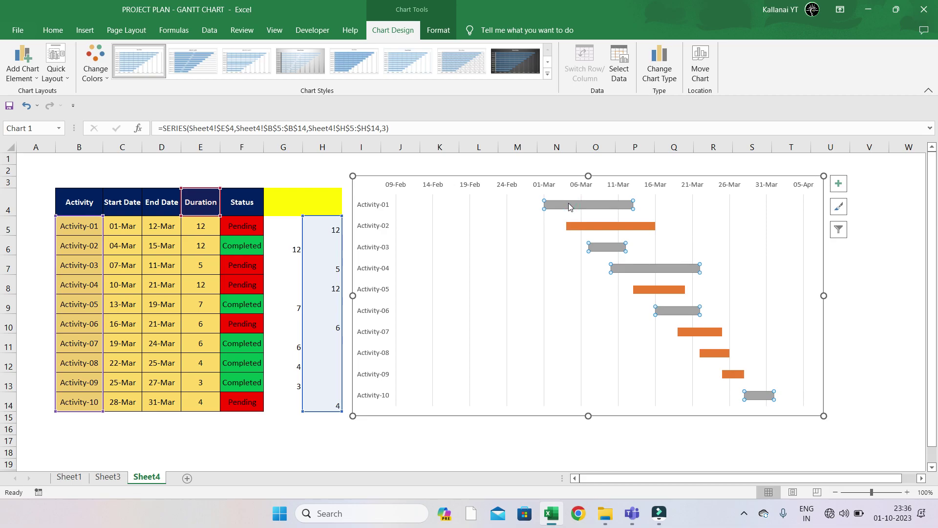
right_click(567, 203)
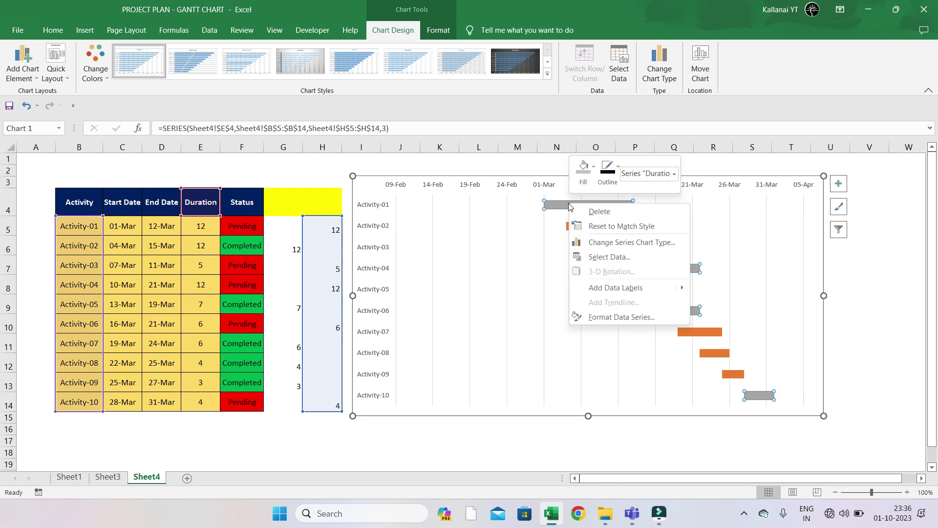
click(613, 317)
click(782, 197)
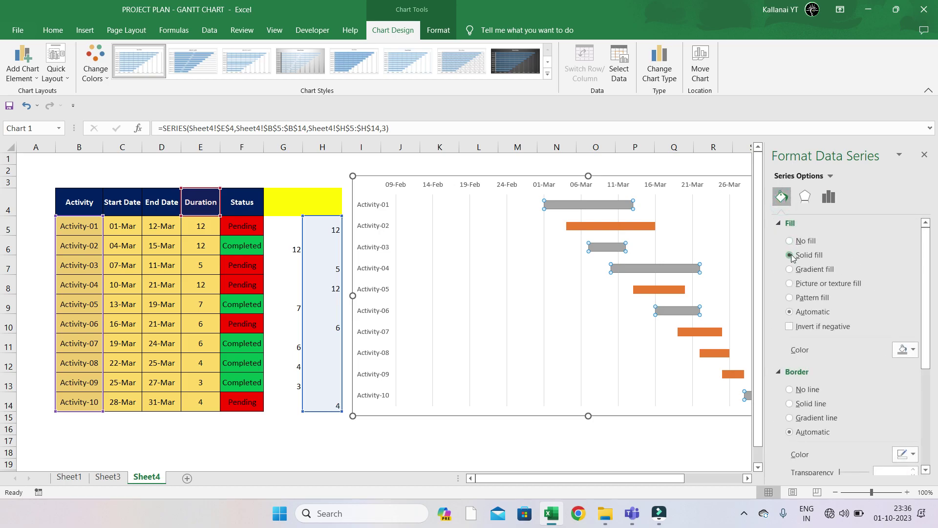
click(790, 255)
click(912, 350)
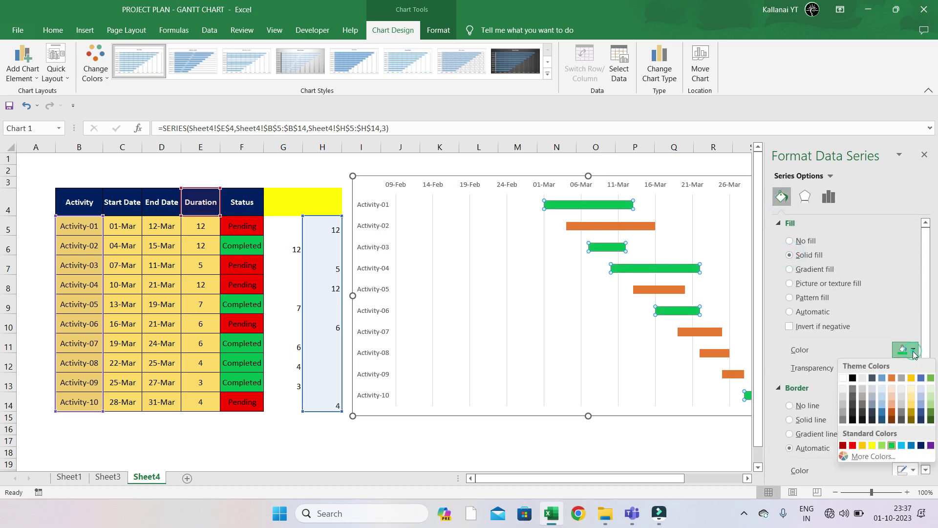
click(852, 446)
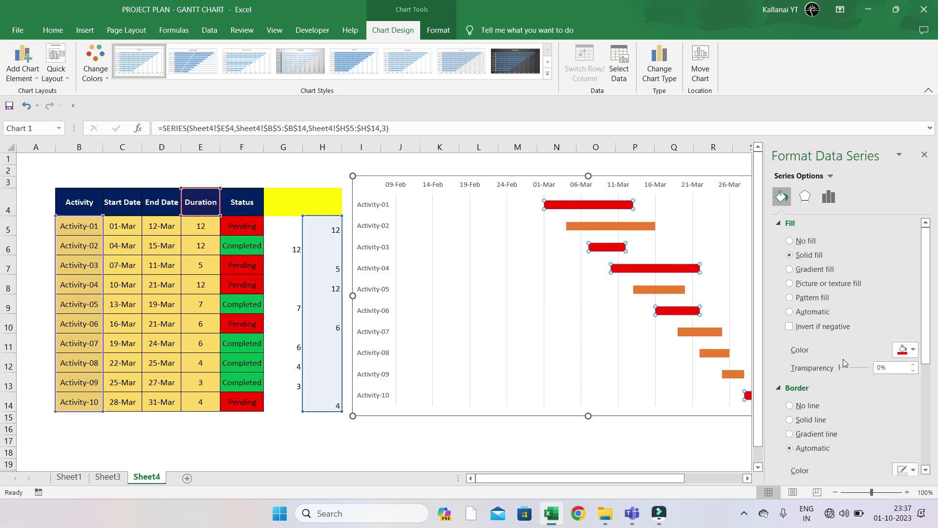
Recolour the orange Completed duration bars green
click(605, 224)
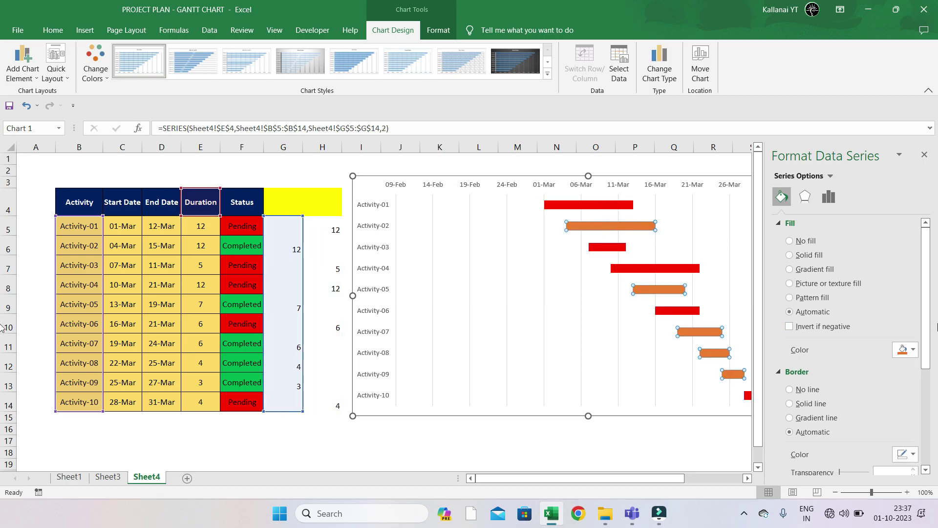
click(913, 350)
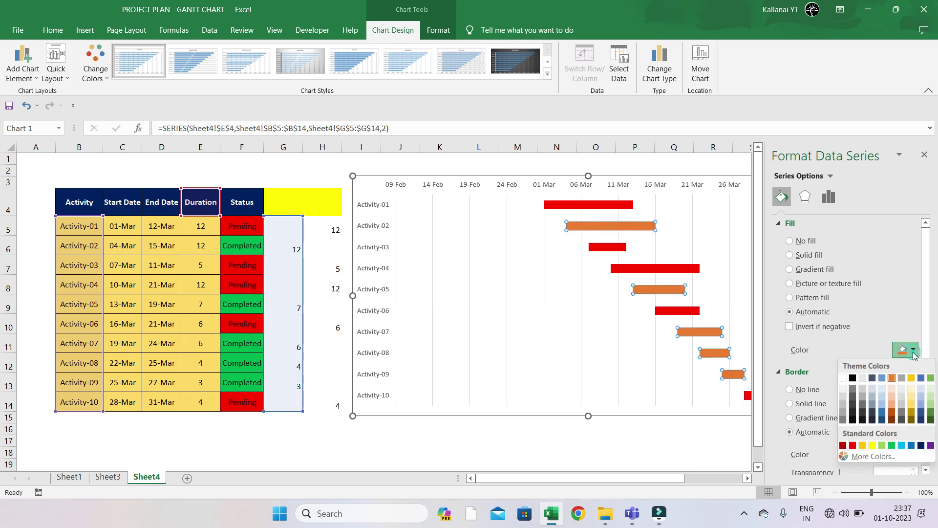
click(892, 445)
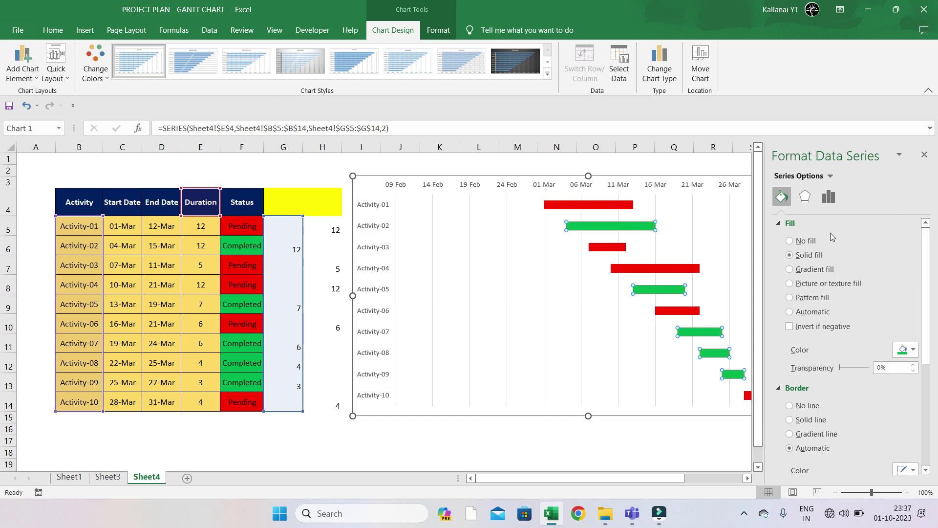
click(924, 154)
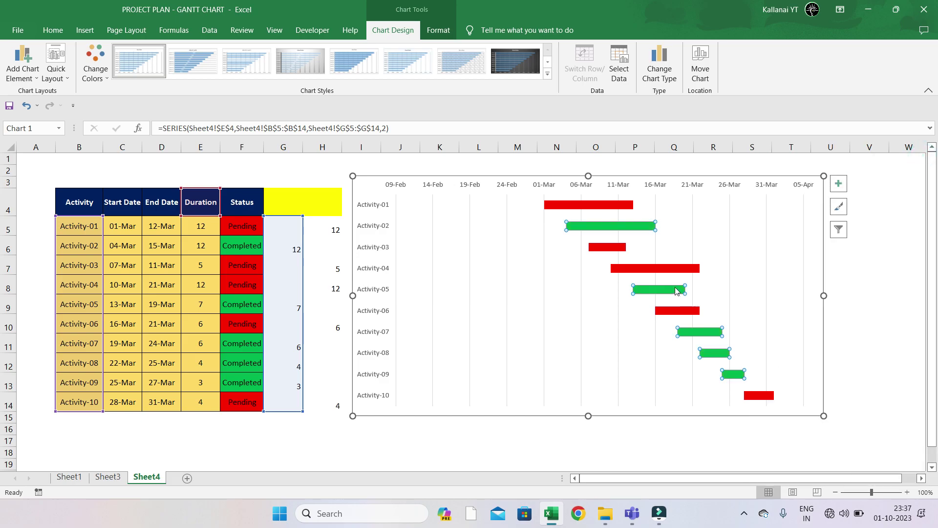
click(837, 194)
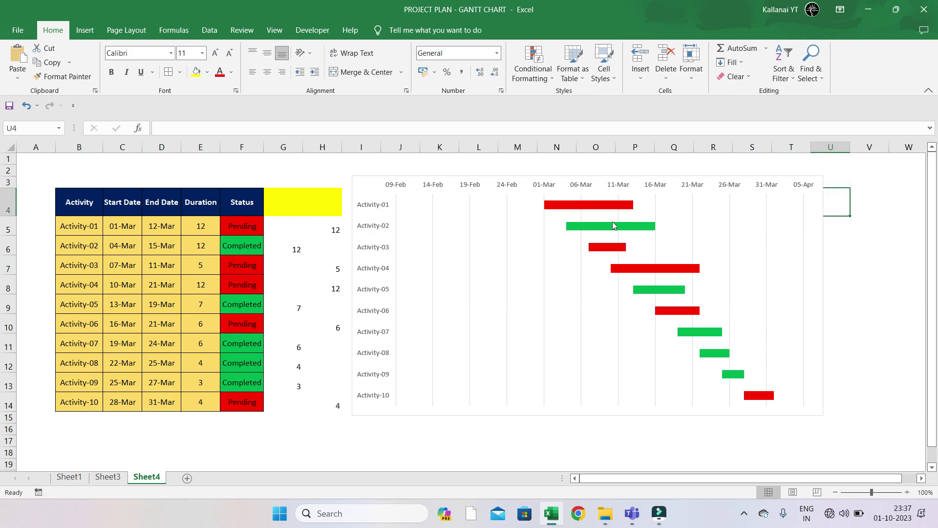
Turn on data labels for the red Pending bars from the Chart Elements list
click(588, 205)
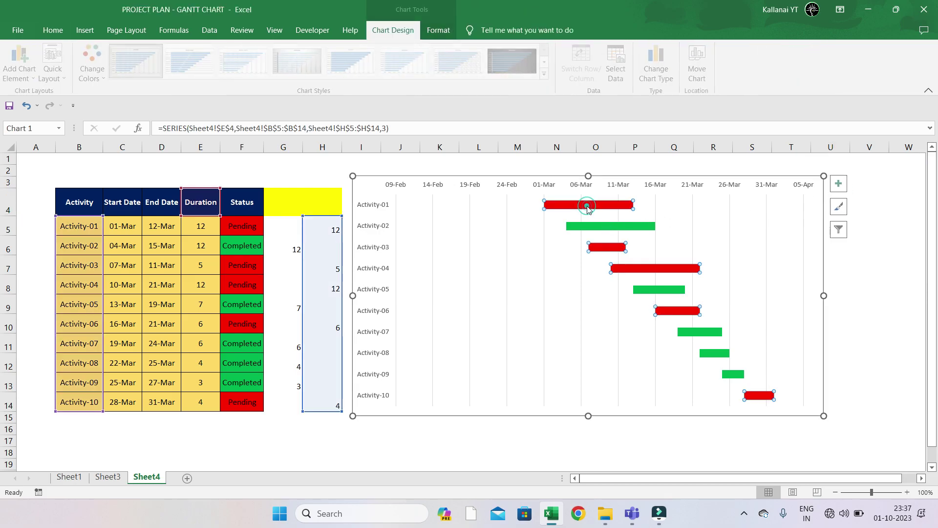
click(838, 185)
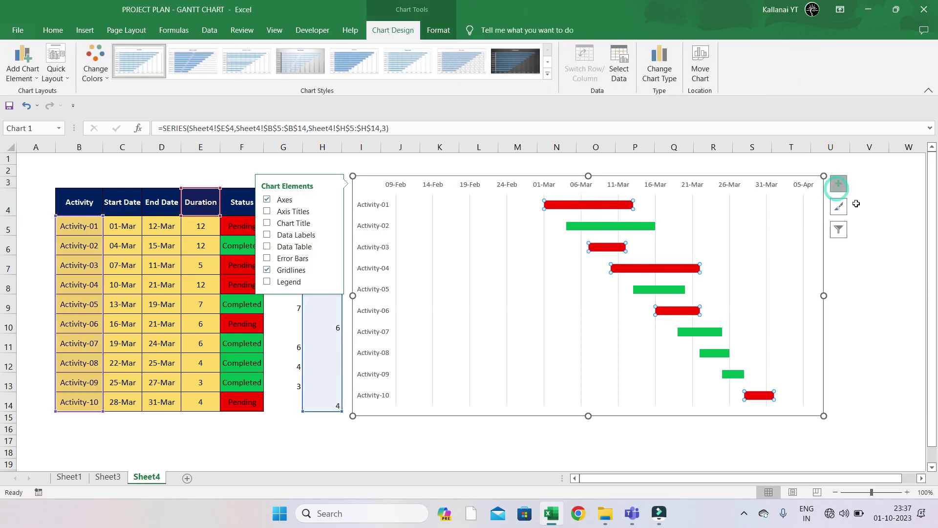
click(838, 187)
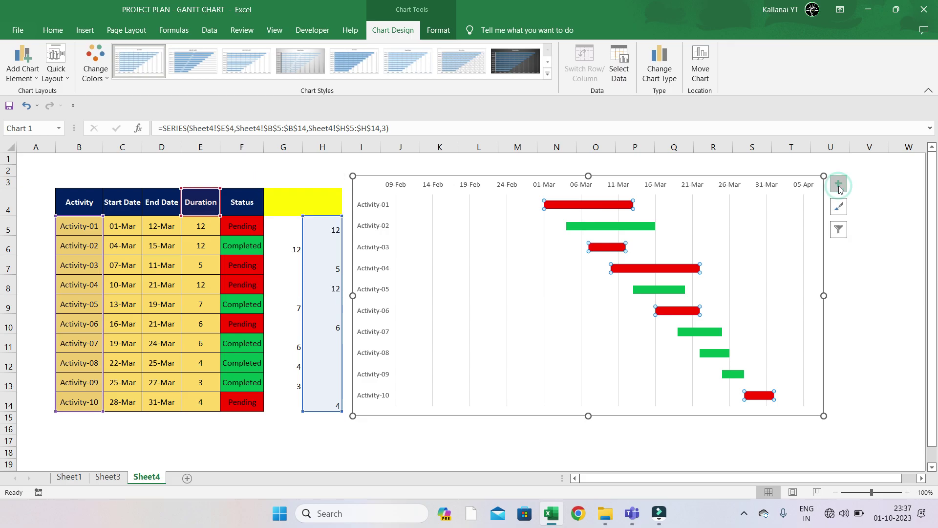
click(838, 187)
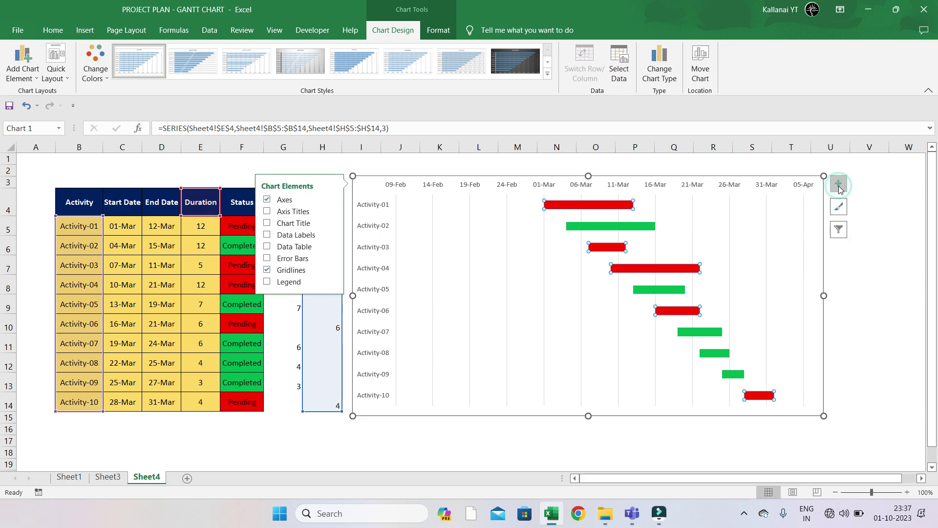
click(267, 235)
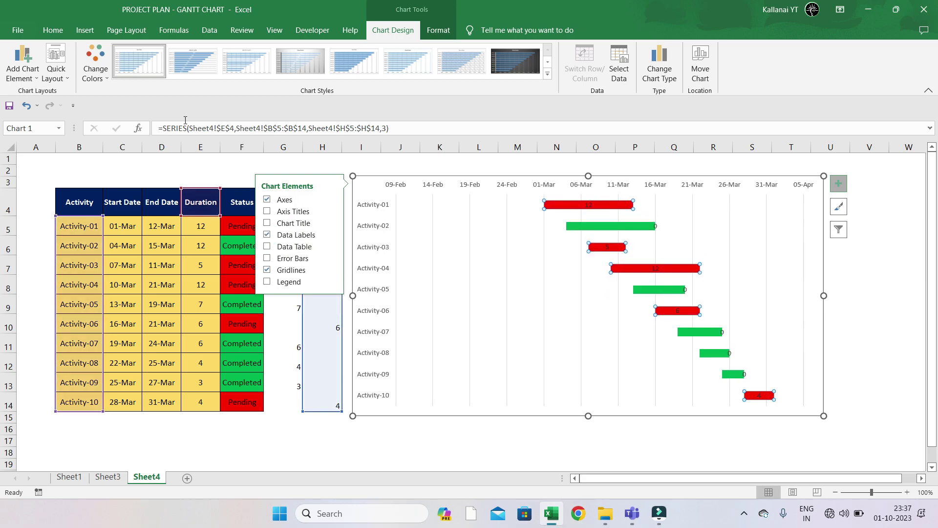
click(53, 31)
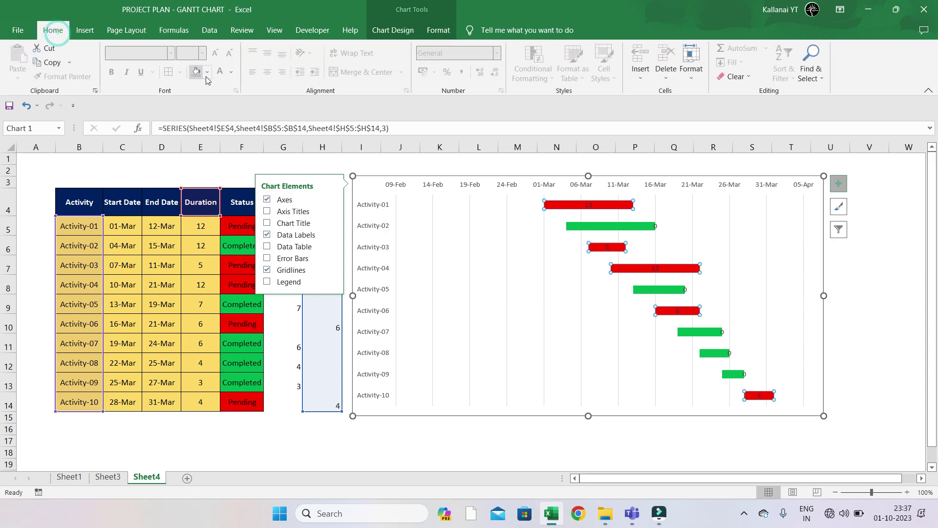
click(231, 72)
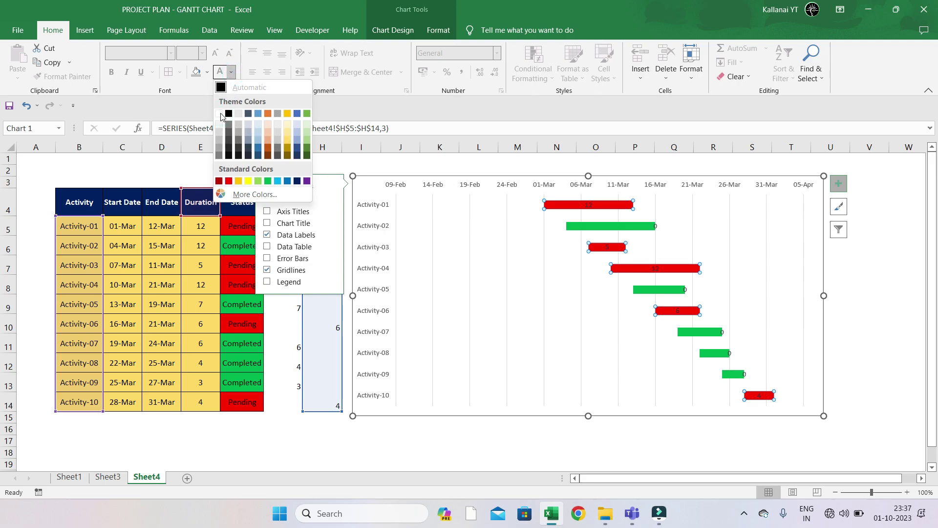
click(424, 343)
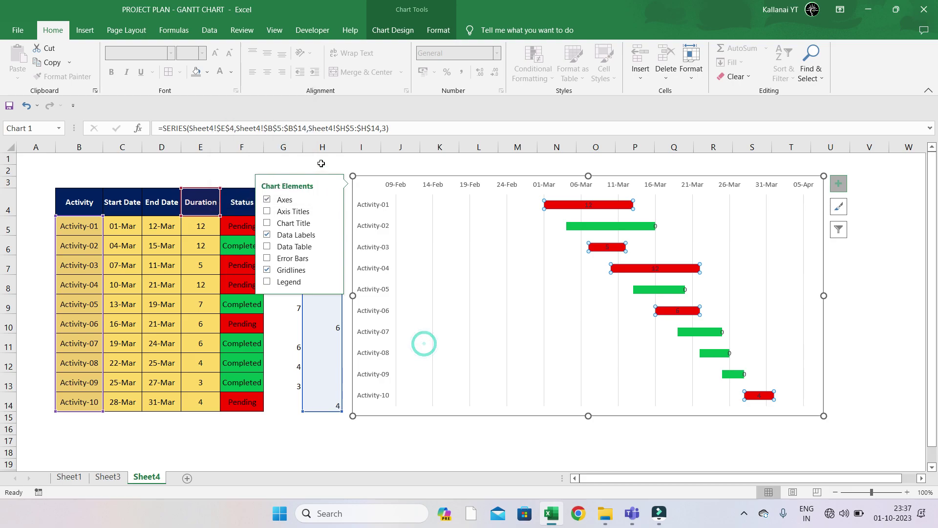
click(838, 185)
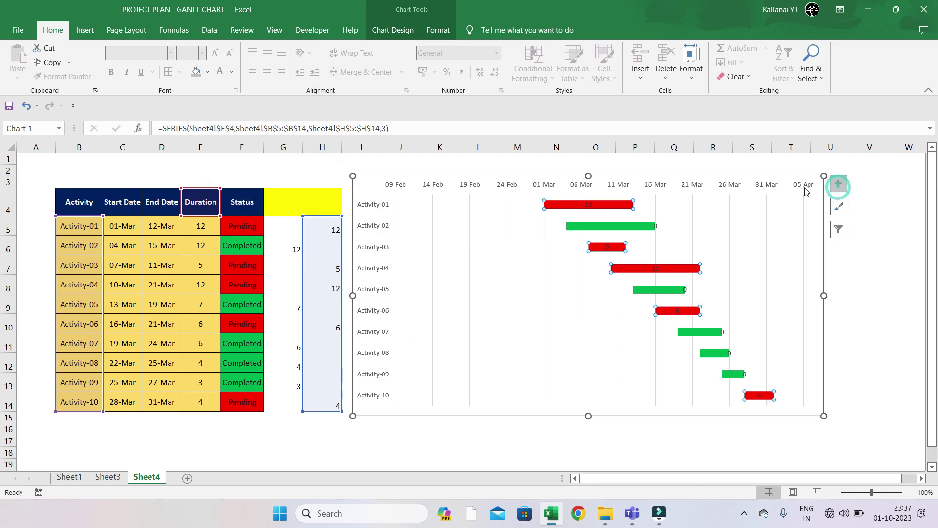
Make the red bars' duration labels white and bold
click(591, 205)
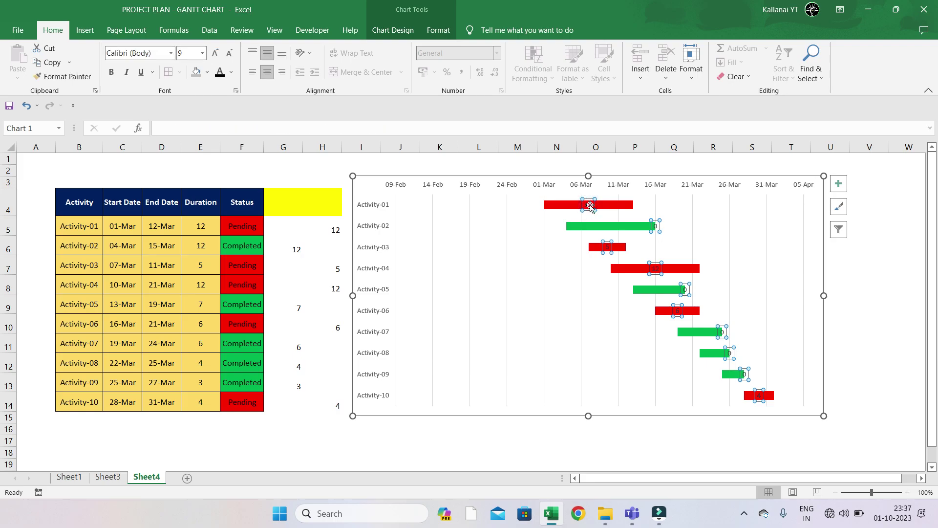
click(231, 72)
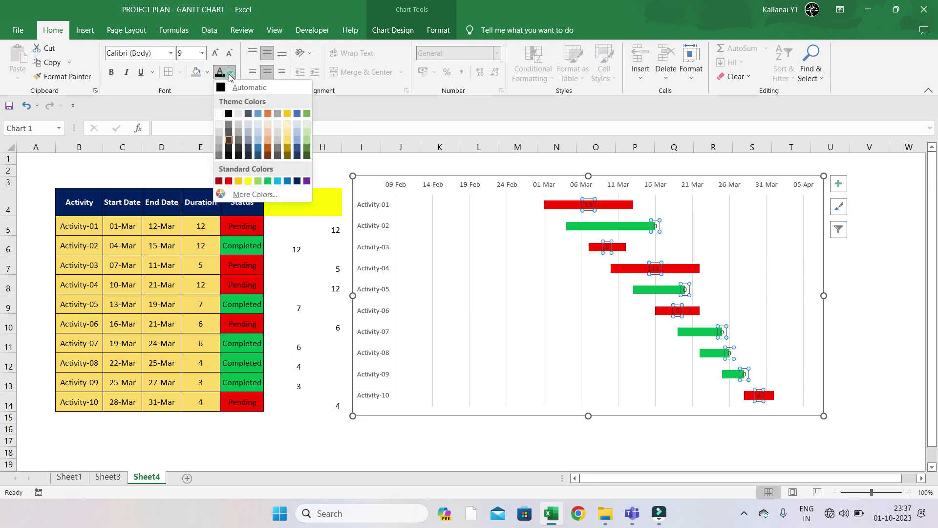
click(219, 114)
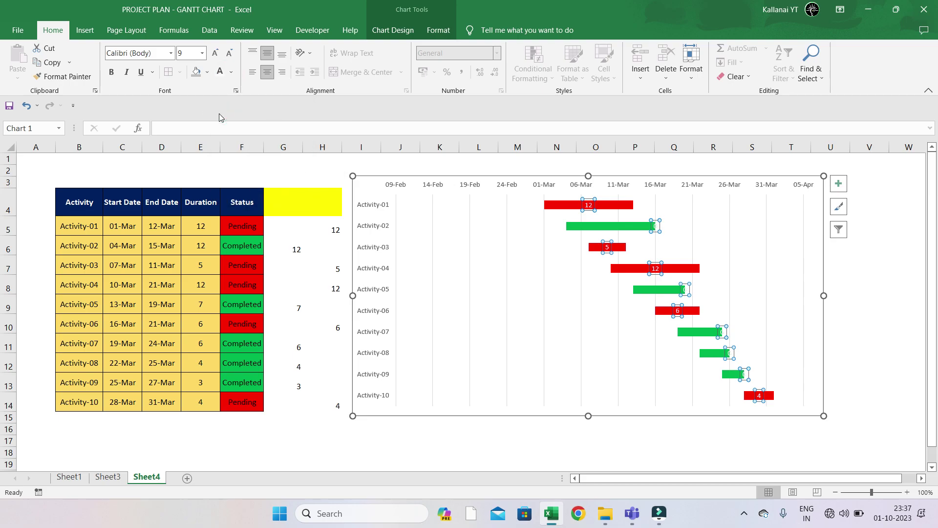
key(ctrl+b)
Add data labels to the green Completed bars and select those labels
click(593, 292)
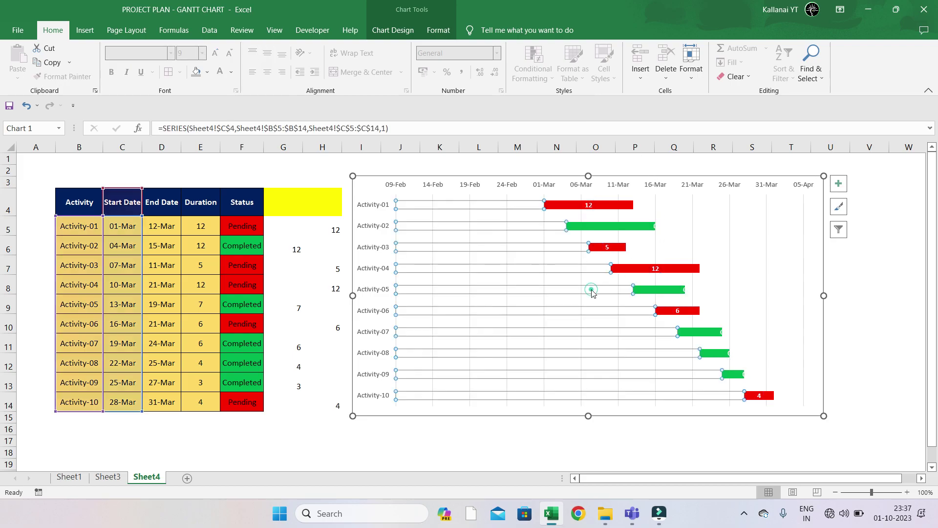
click(618, 223)
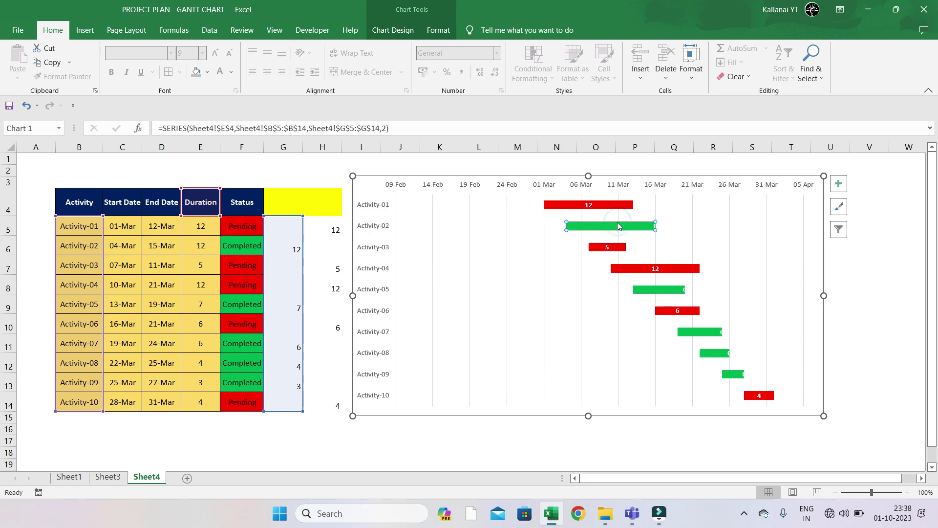
click(567, 276)
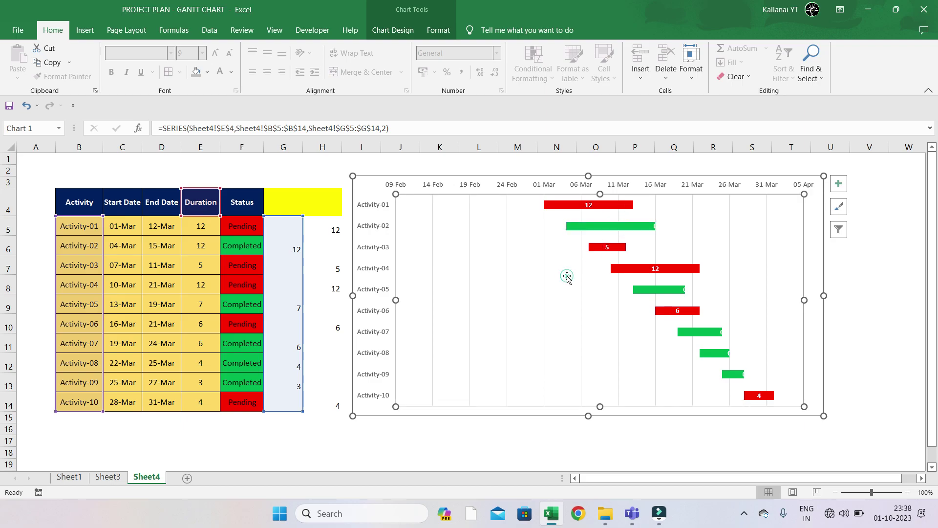
click(592, 226)
right_click(592, 226)
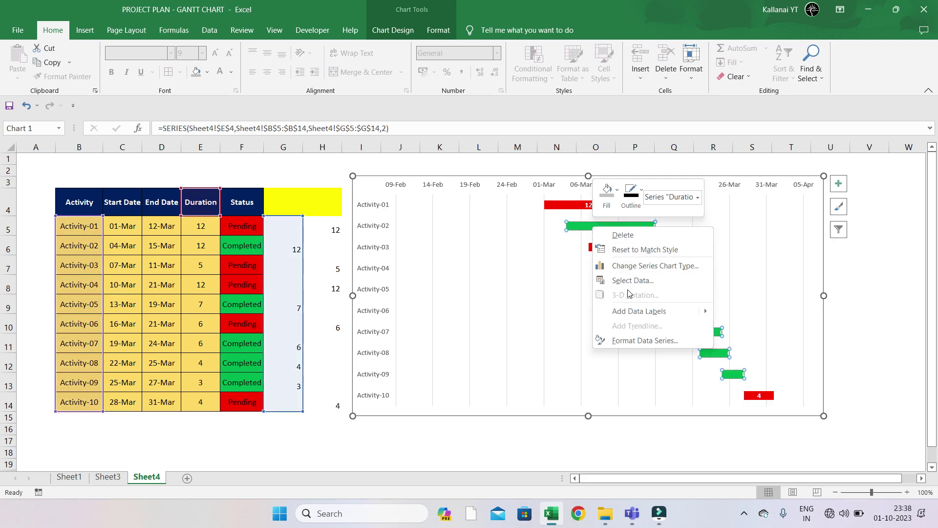
click(636, 318)
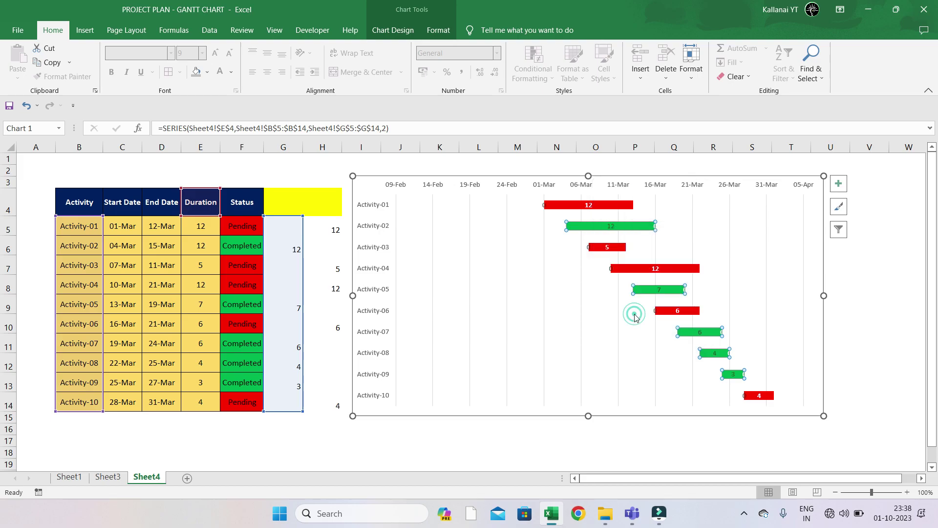
click(231, 72)
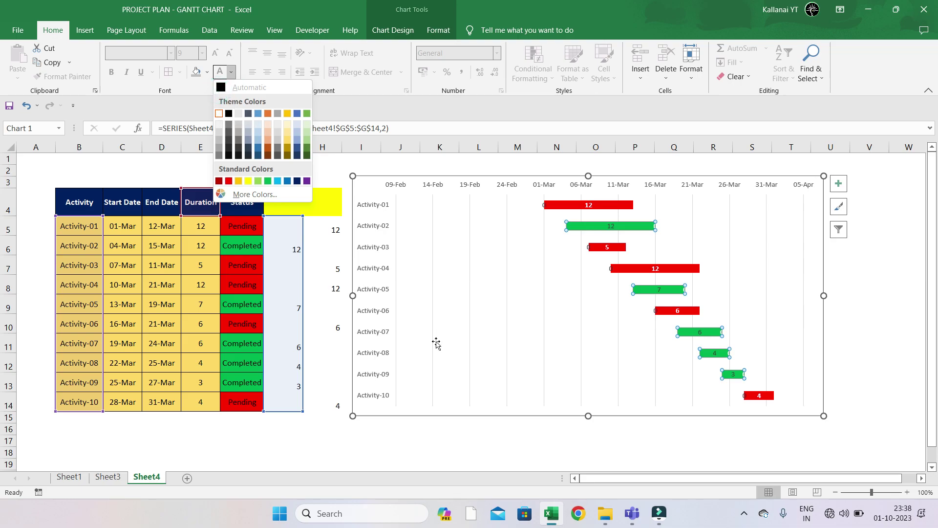
click(651, 391)
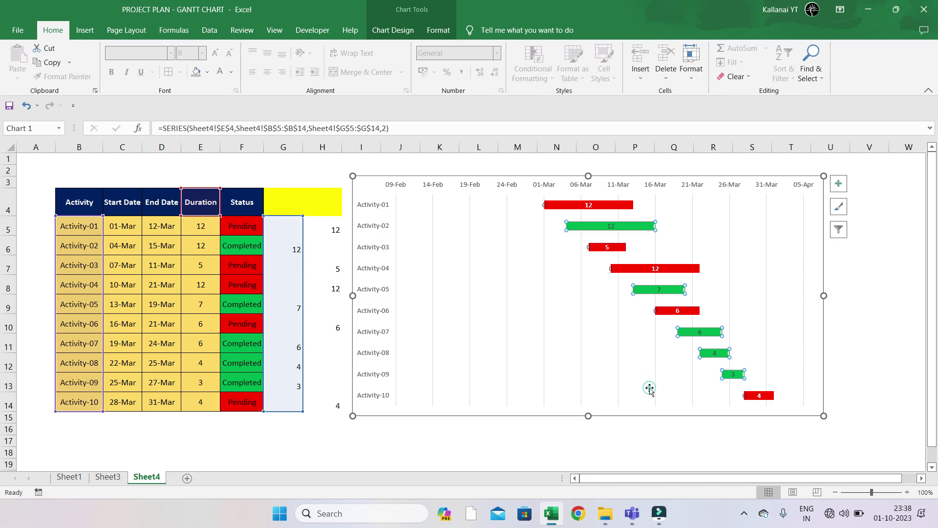
click(659, 285)
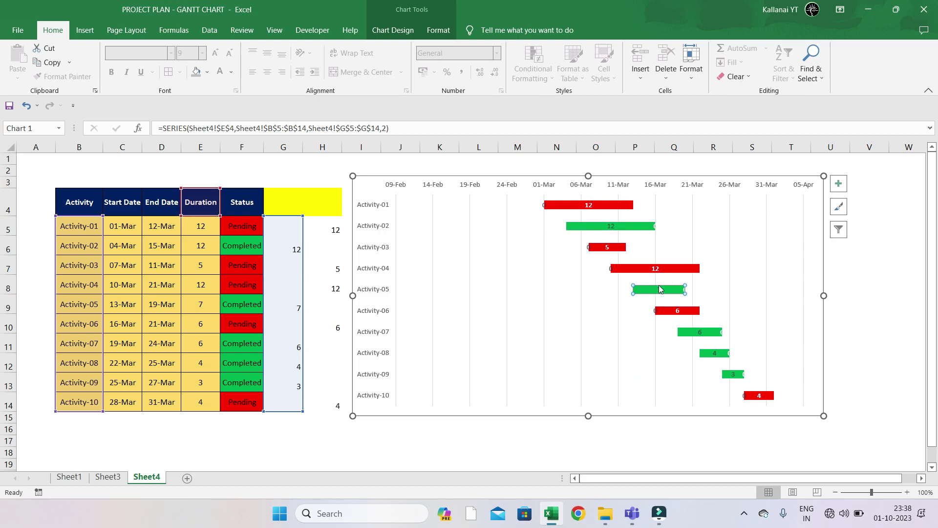
click(659, 288)
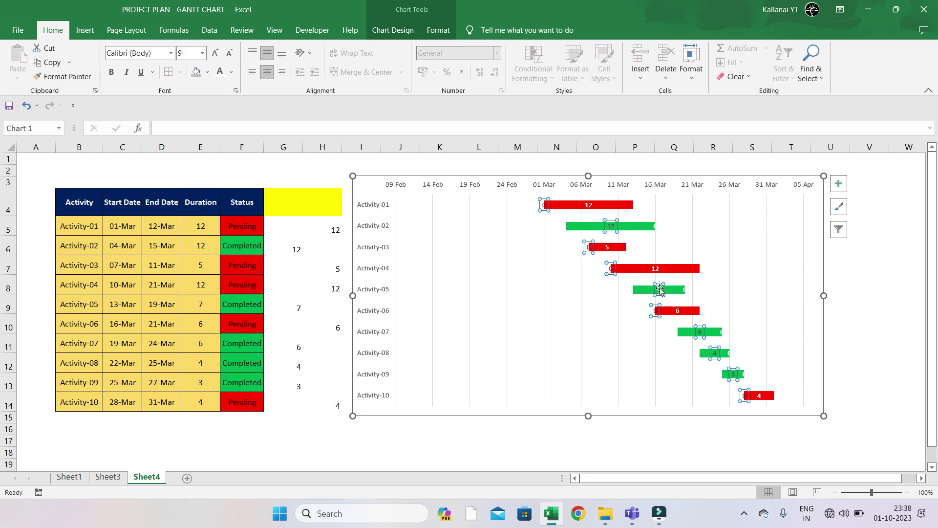
Bold the green labels, activity-name axis and date axis, then enlarge the chart
key(ctrl+b)
click(623, 386)
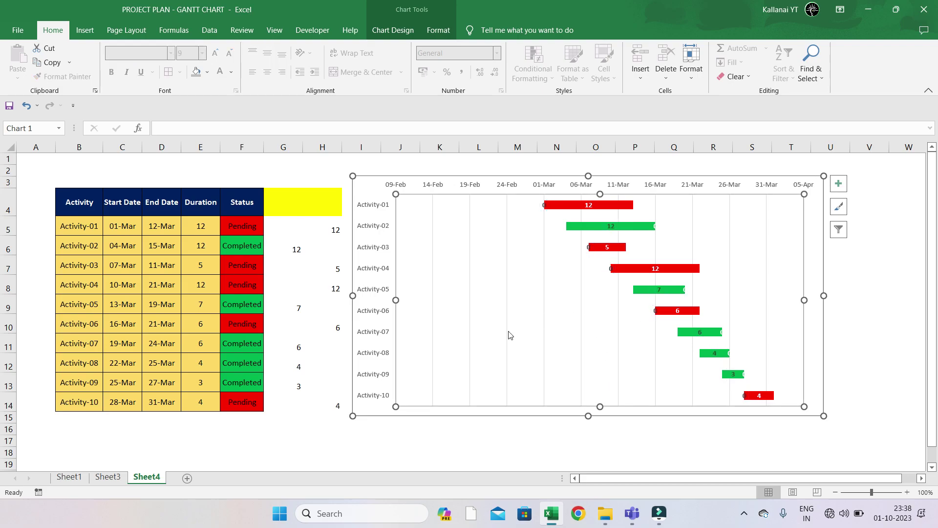
click(382, 270)
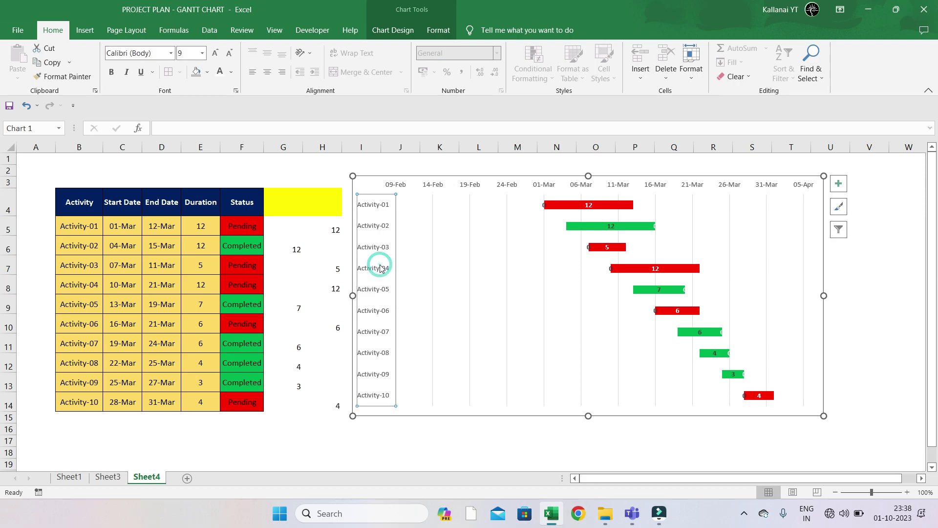
key(ctrl+b)
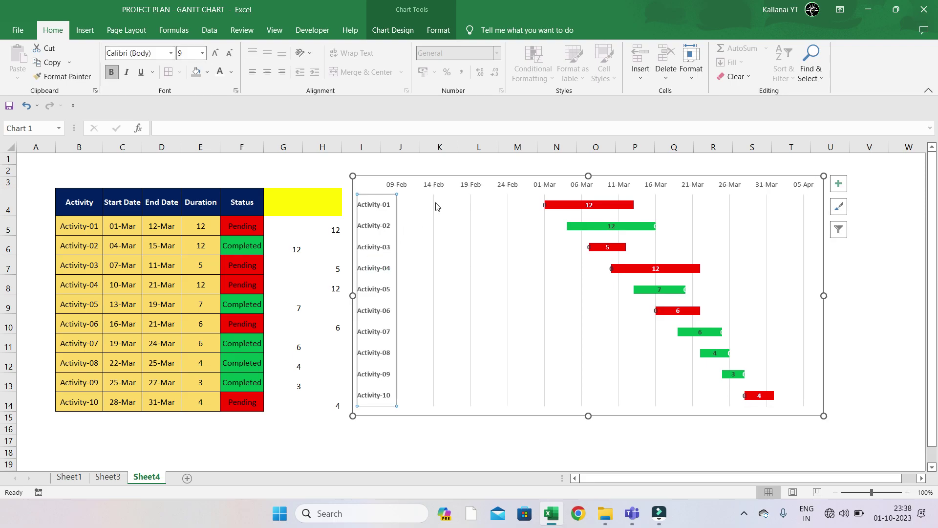
click(231, 72)
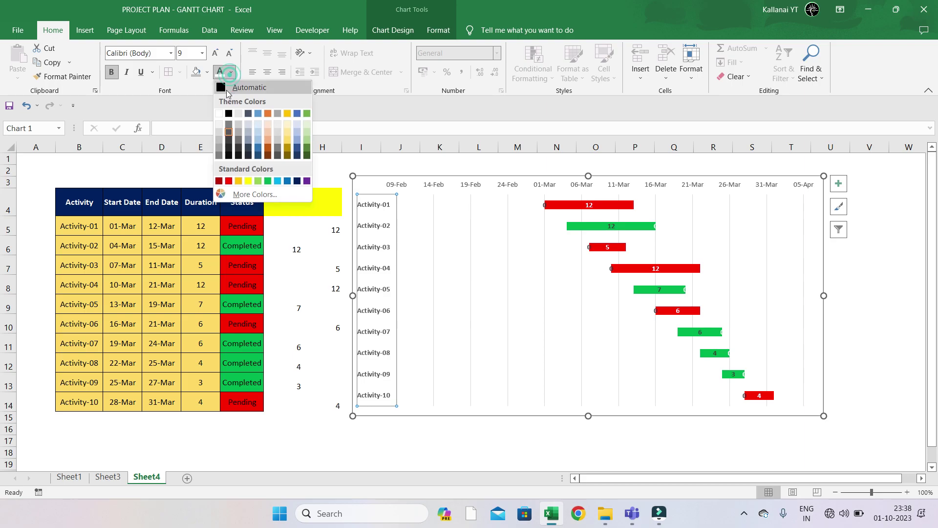
click(222, 89)
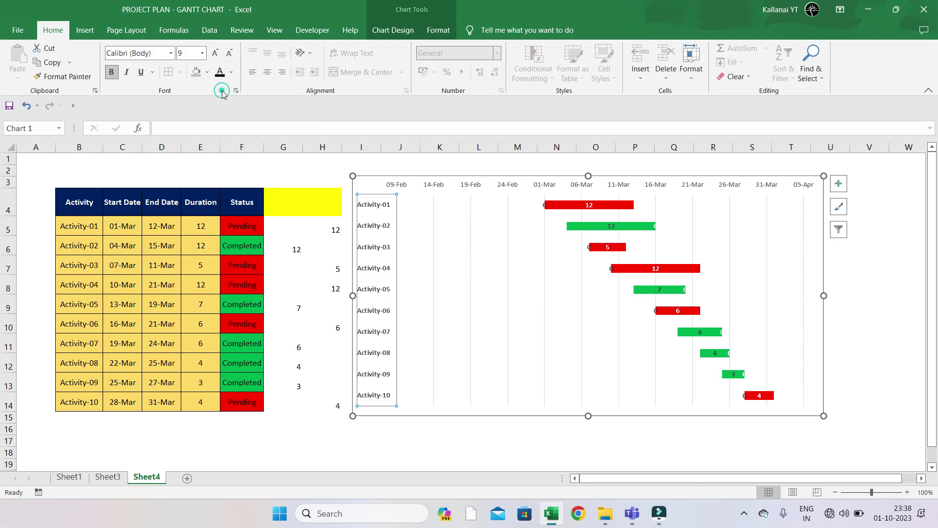
click(442, 187)
key(ctrl+b)
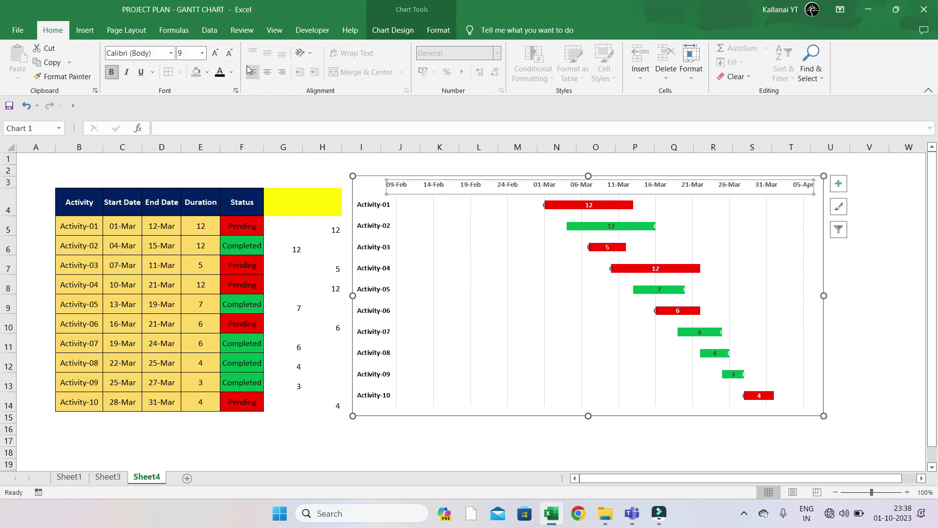
click(220, 73)
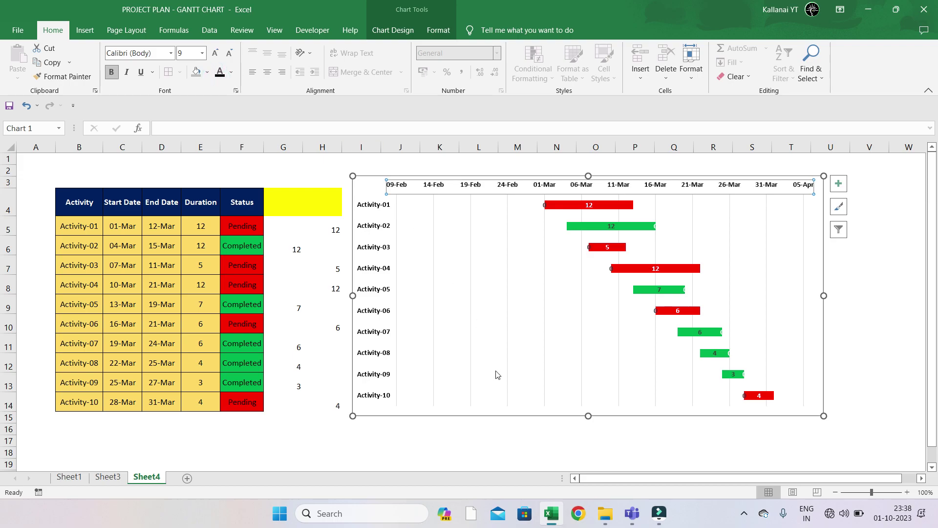
drag(824, 416, 893, 429)
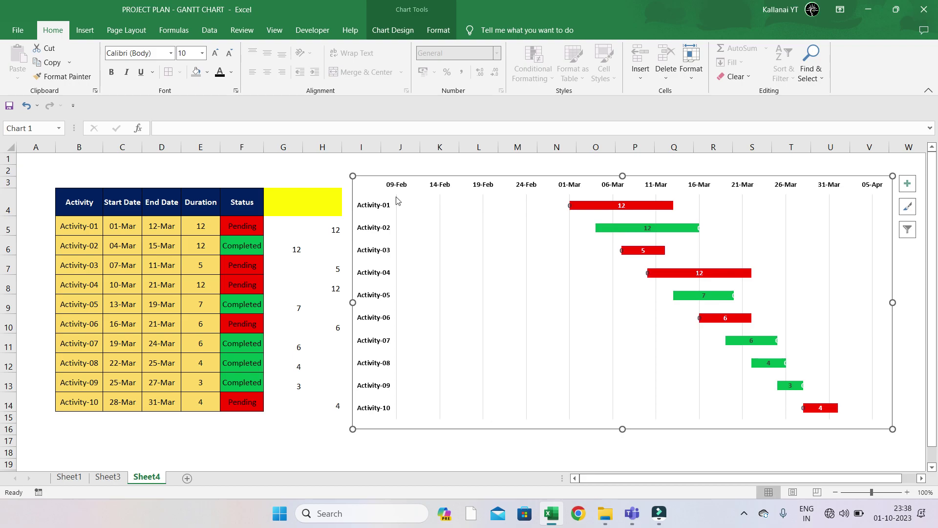
Copy the 01-Mar start date from C5 into cell D17
click(116, 225)
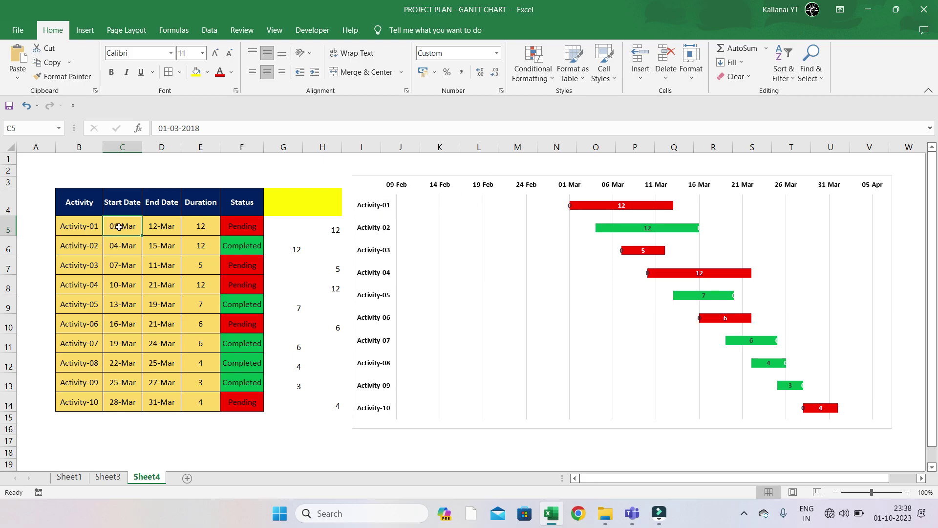
key(ctrl+c)
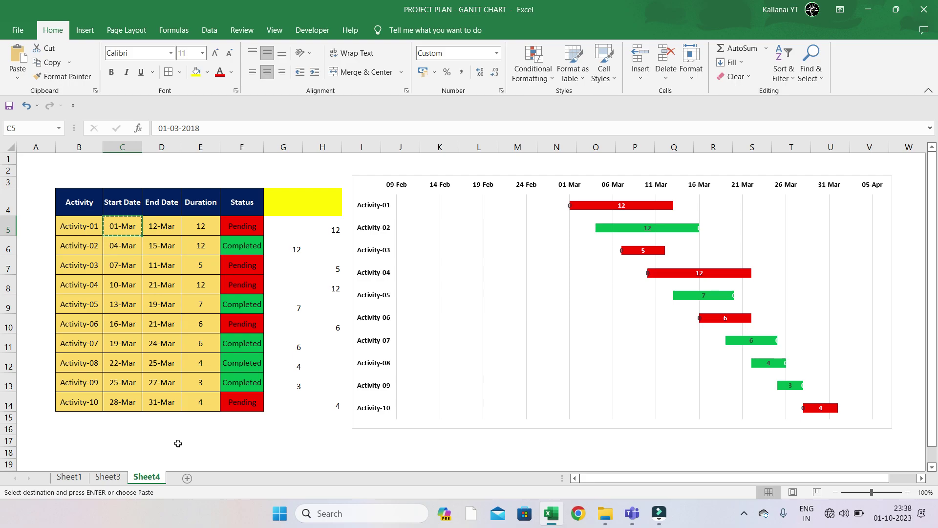
click(177, 441)
key(ctrl+v)
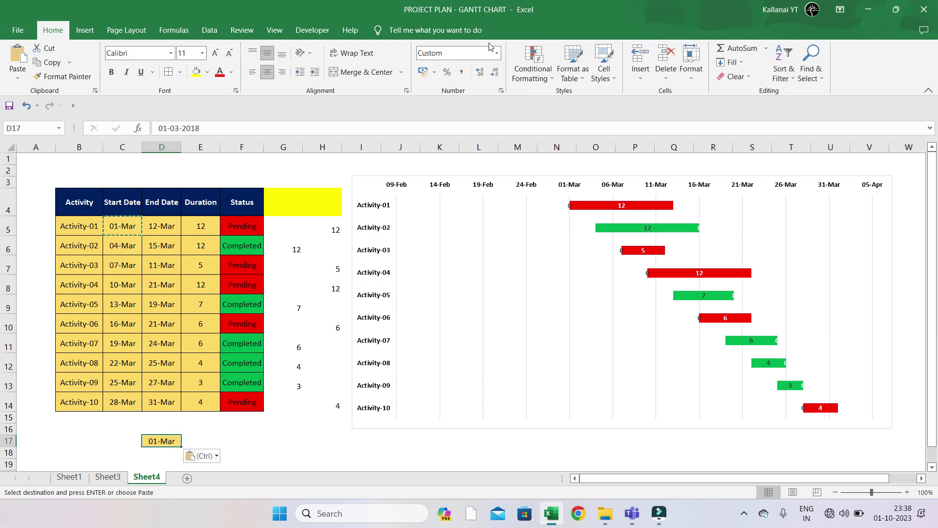
click(496, 51)
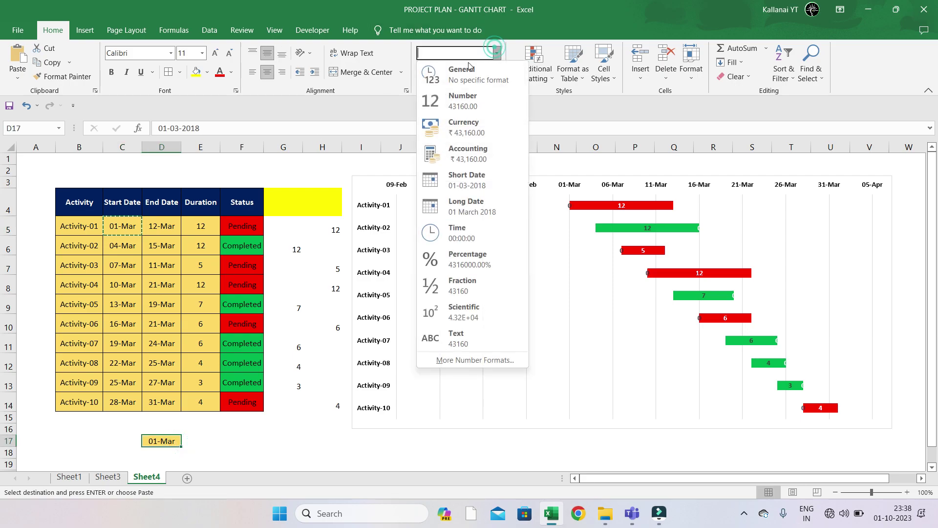
Display D17's date as its serial number 43160
click(459, 102)
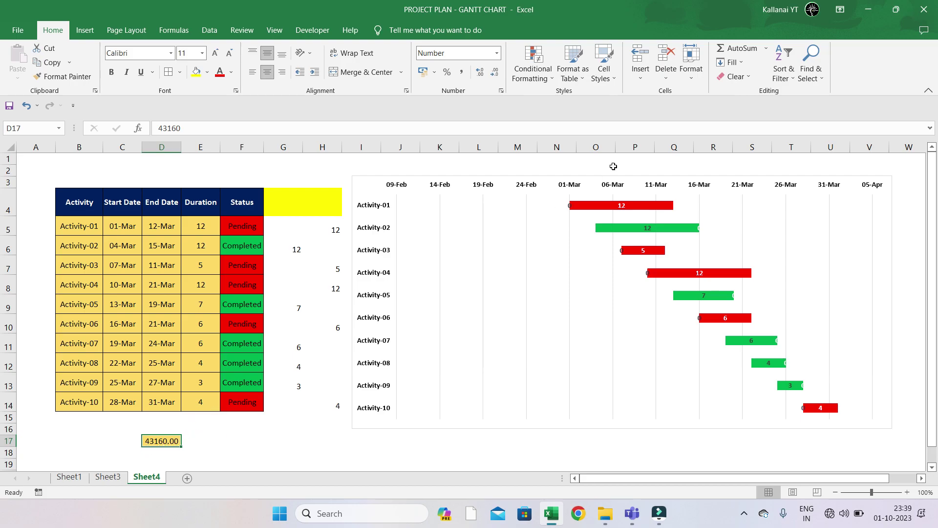
right_click(497, 221)
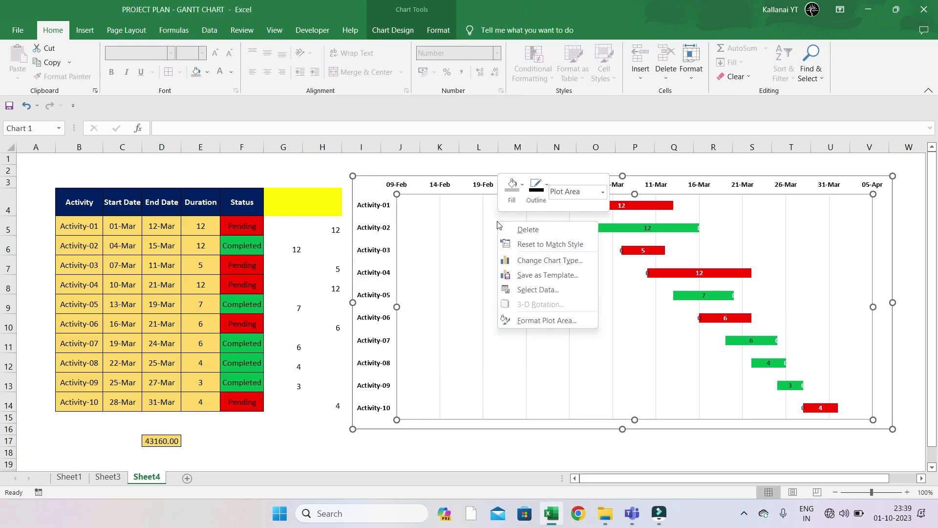
click(540, 321)
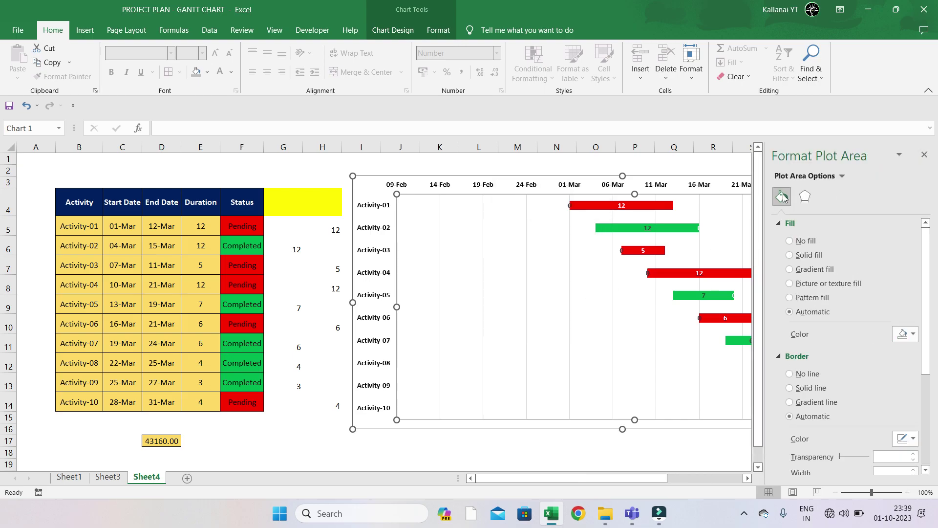
Set the date axis minimum bound to 43160 so the timeline starts at 01-Mar
click(441, 188)
right_click(434, 189)
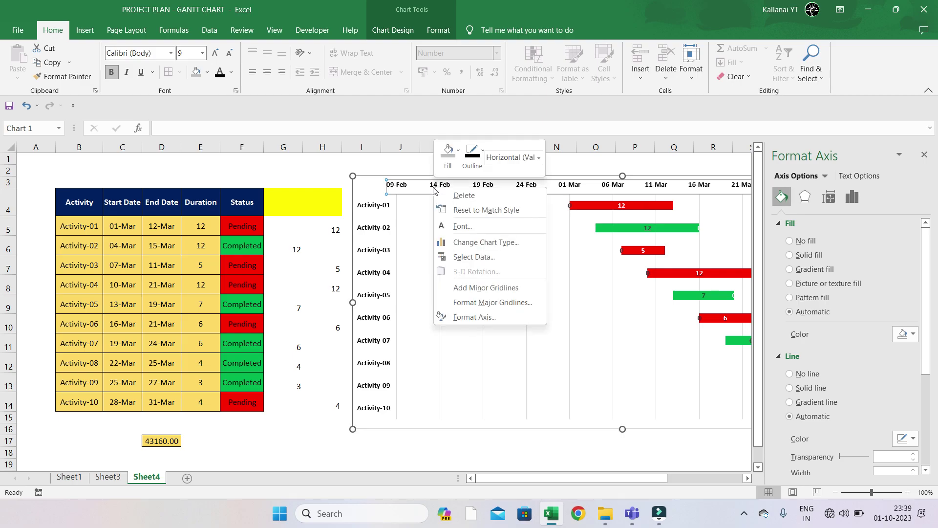
click(477, 317)
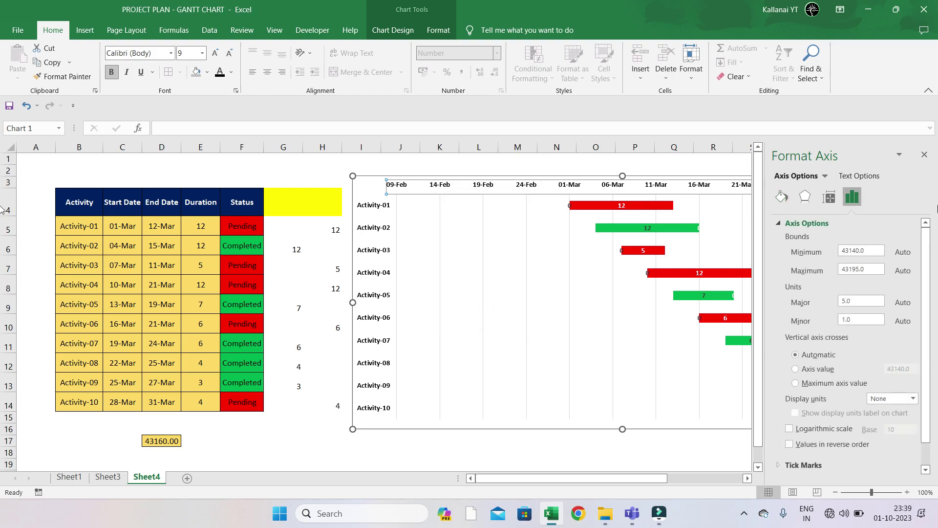
click(855, 252)
text(6)
click(613, 309)
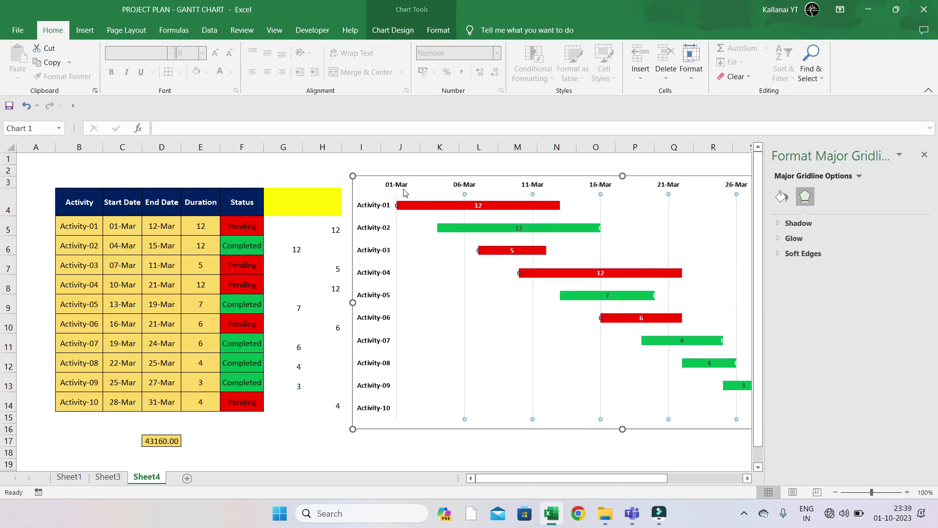
Close the Format pane, stretch the Gantt chart wider to the left, and place it beside the table
click(924, 155)
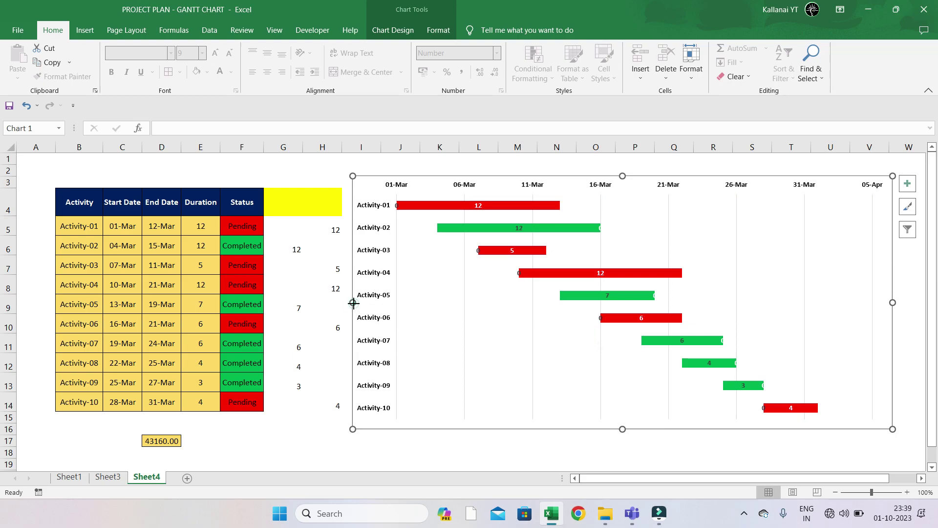
drag(353, 303, 284, 311)
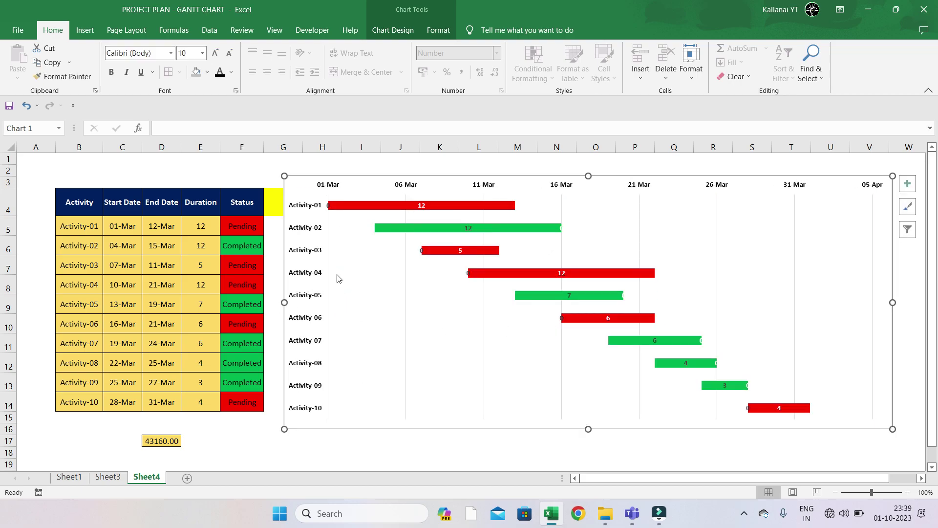
drag(359, 185, 378, 182)
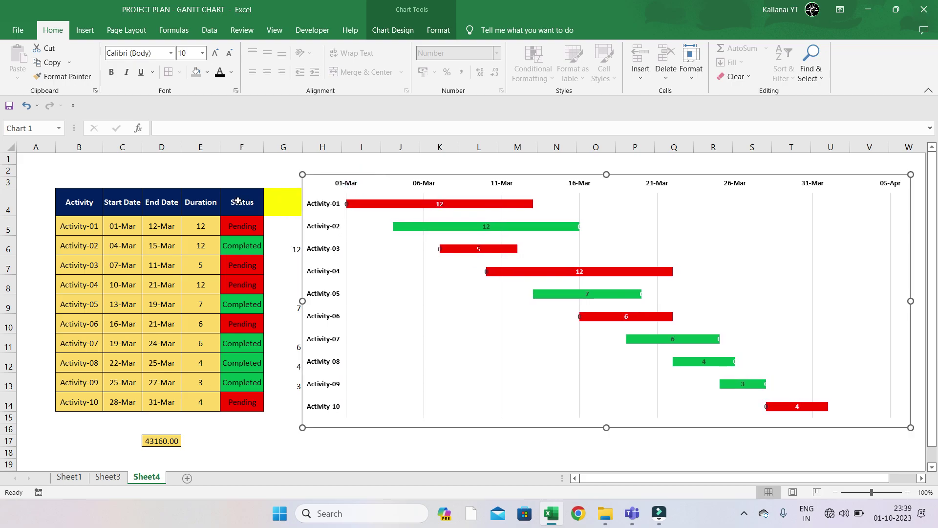
Set Activity-01's duration to 25 days, keeping its status Pending
click(235, 229)
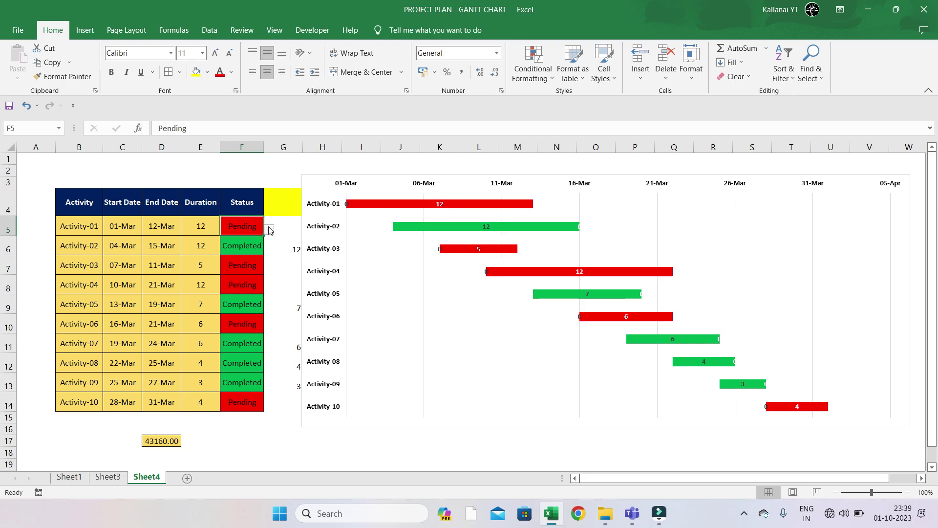
click(270, 229)
click(244, 238)
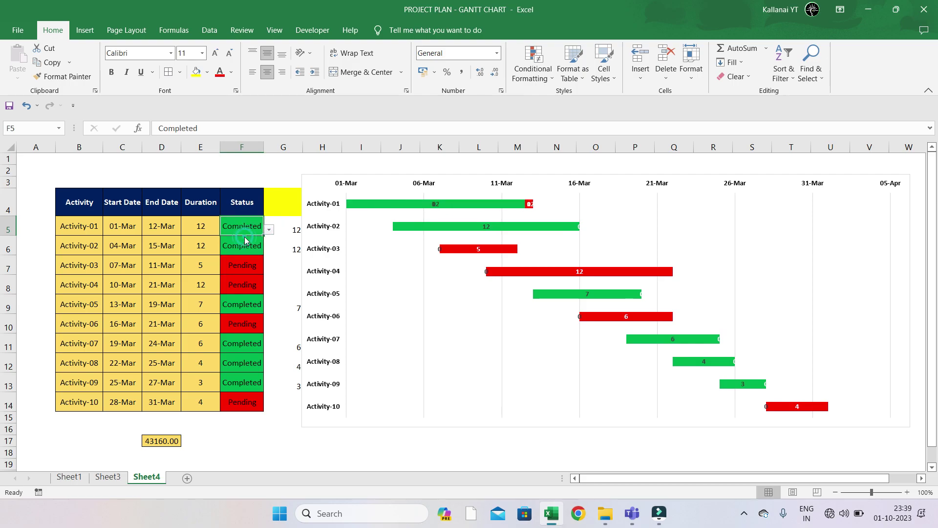
click(201, 229)
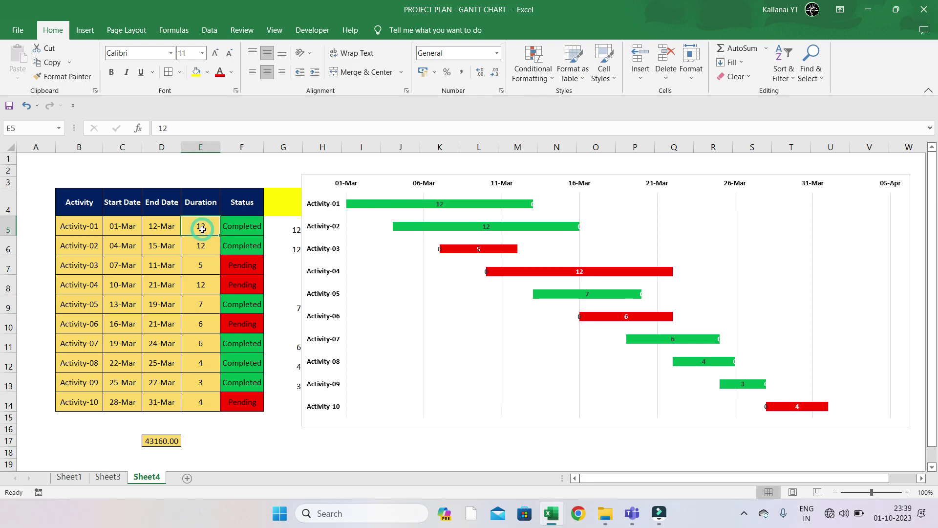
text(25)
key(Return)
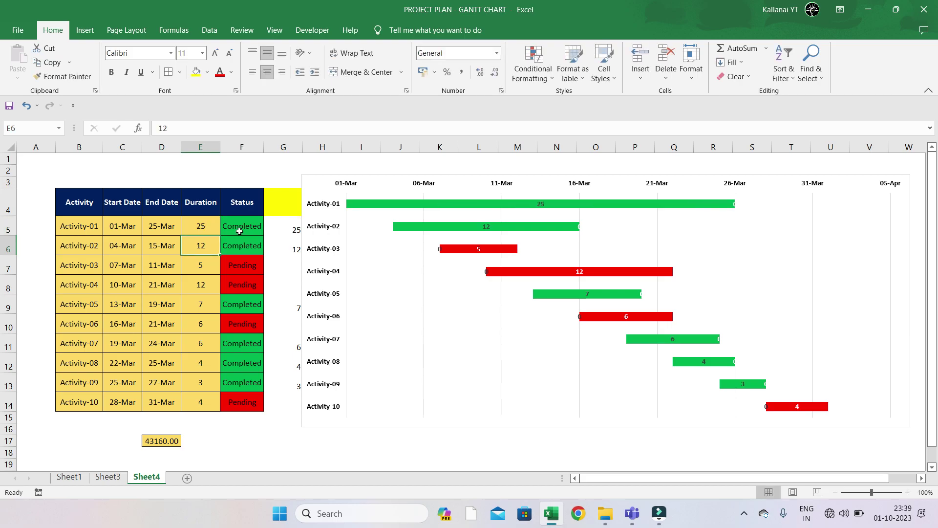
click(240, 232)
click(269, 230)
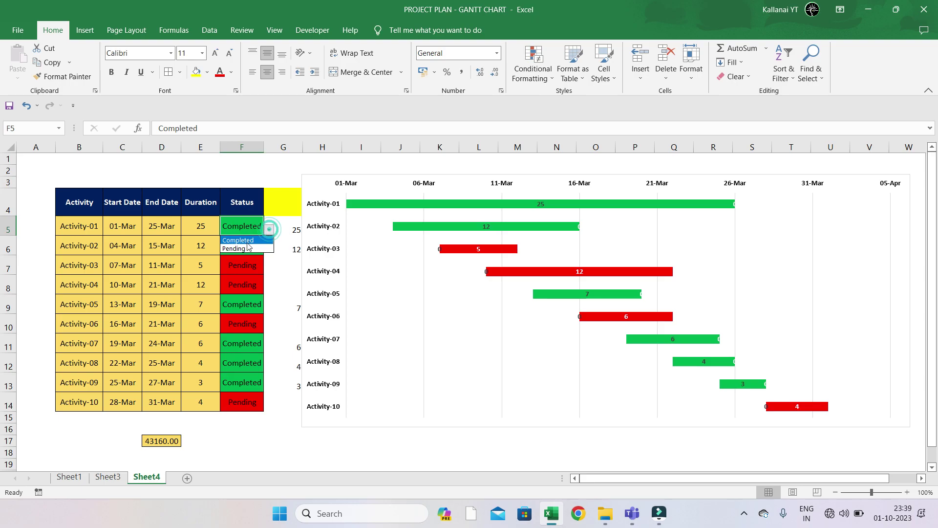
click(234, 248)
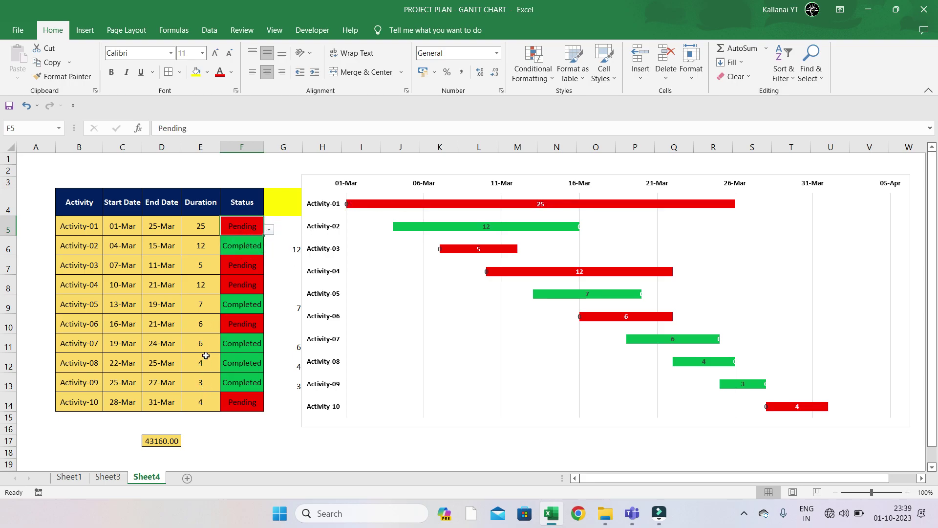
click(201, 342)
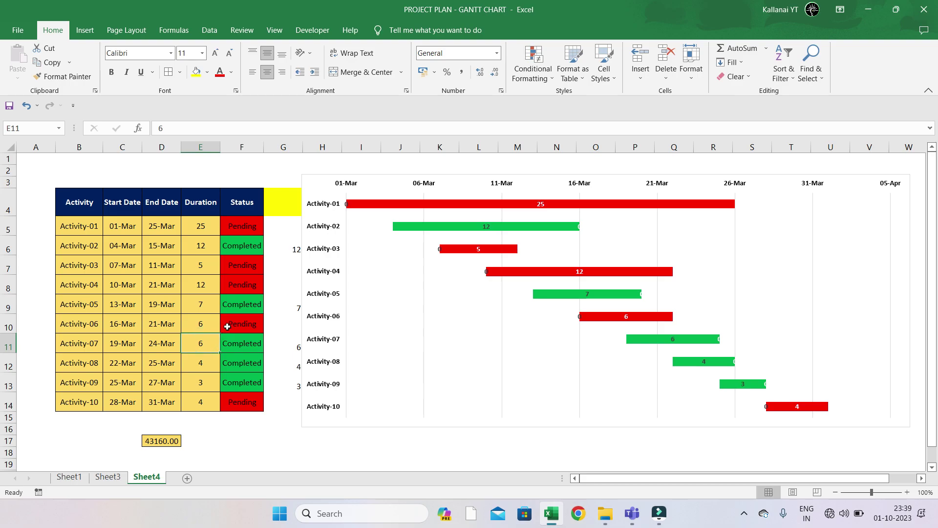
Set Activity-06's duration to 15 days so it ends 30-Mar, then select the chart
click(210, 327)
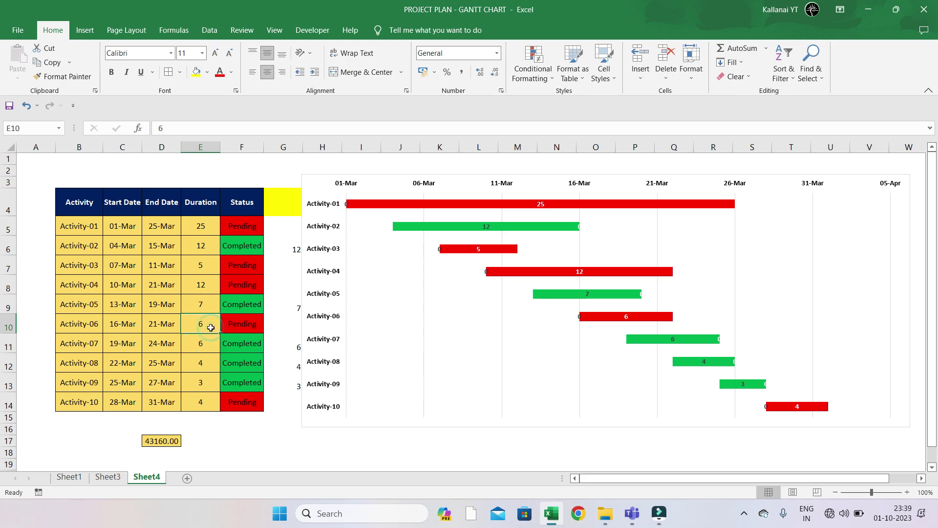
text(15)
key(Return)
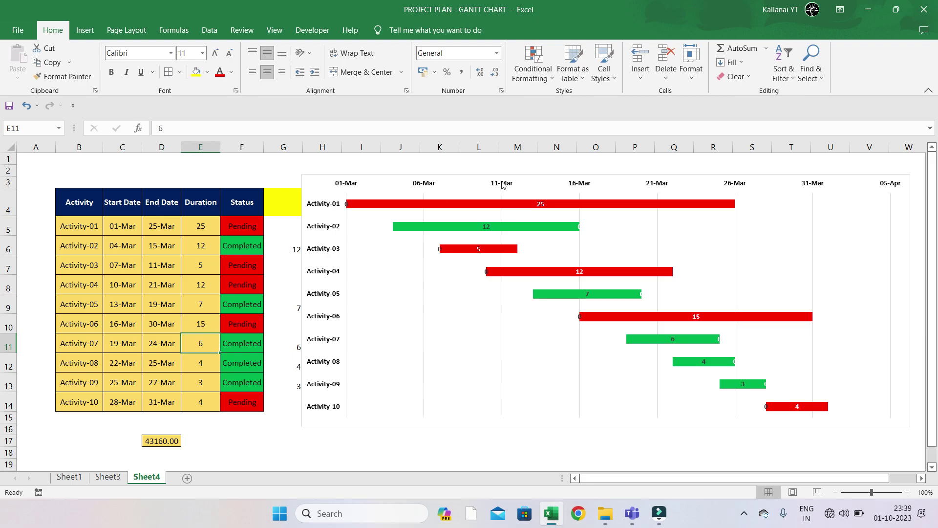
click(684, 181)
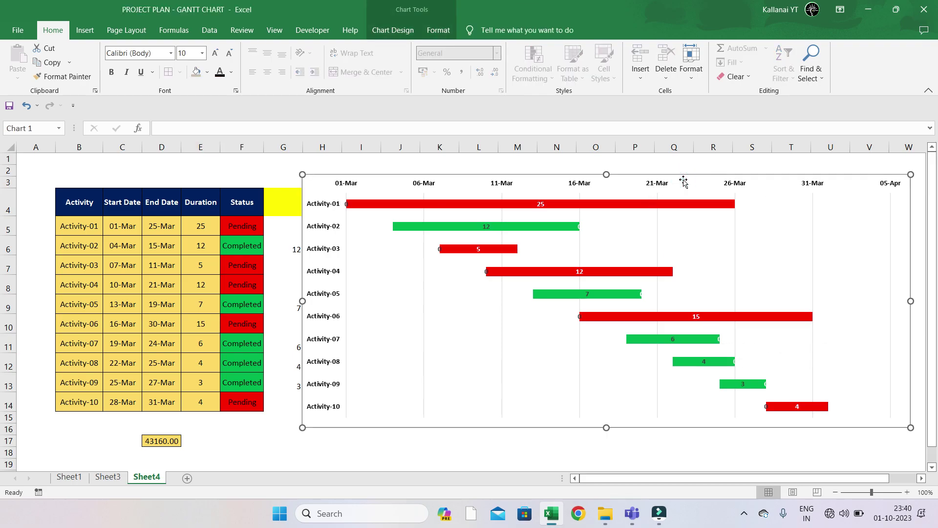
Fill the chart area with grey, Darker 15%
click(402, 31)
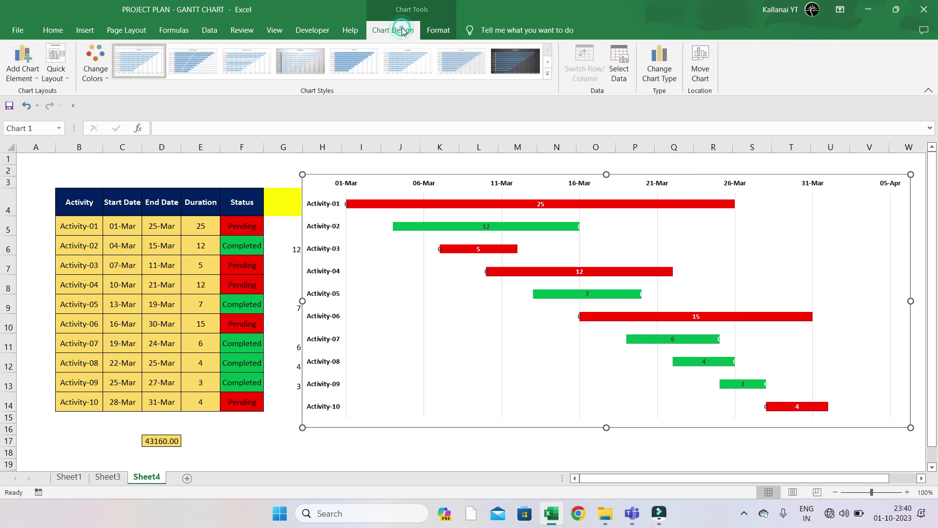
click(436, 31)
click(467, 48)
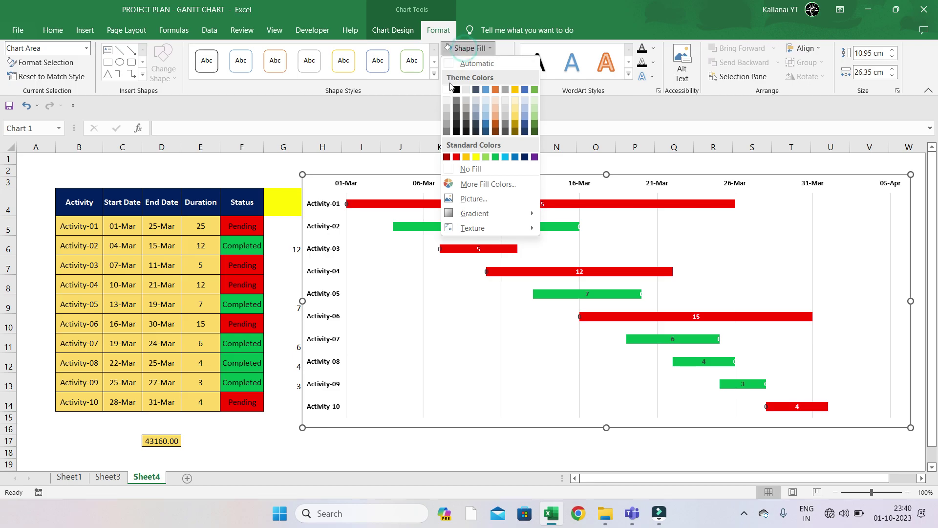
click(448, 112)
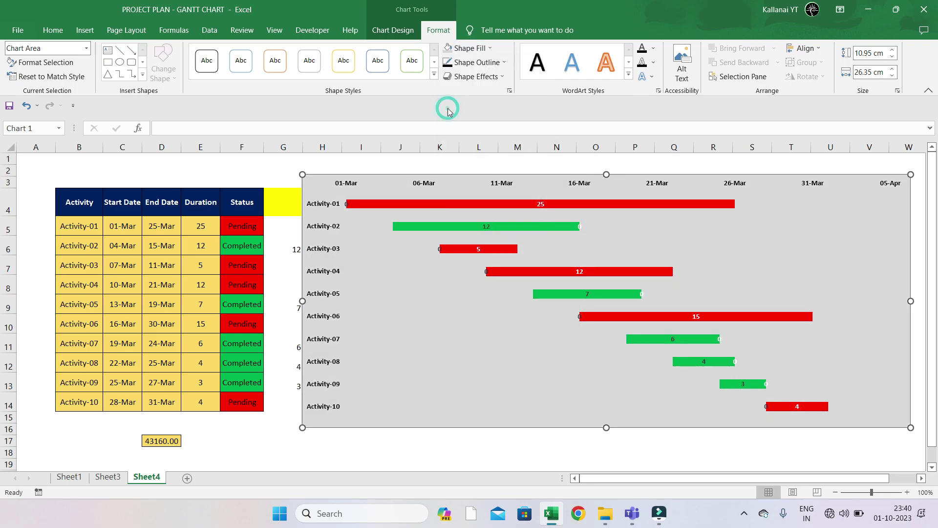
Apply the first bevel preset to the chart area
click(473, 62)
click(448, 78)
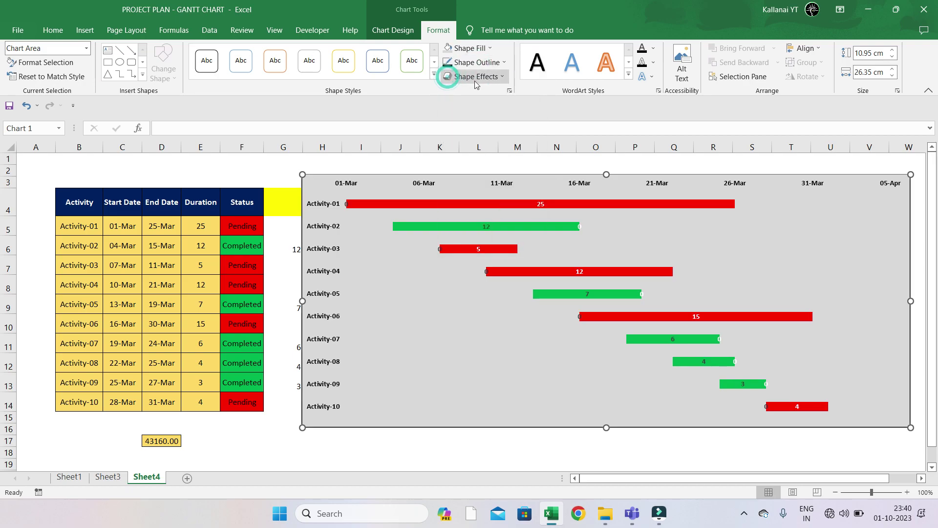
click(470, 76)
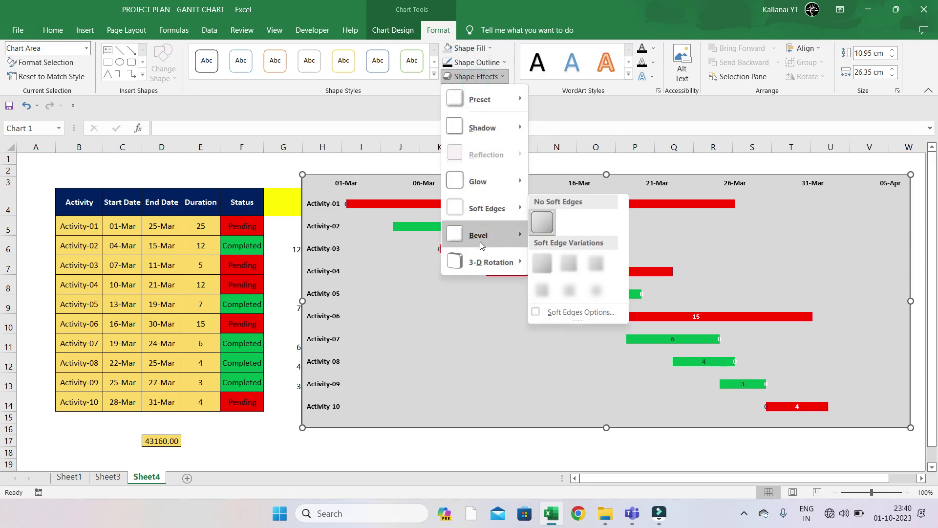
mouse_move(484, 234)
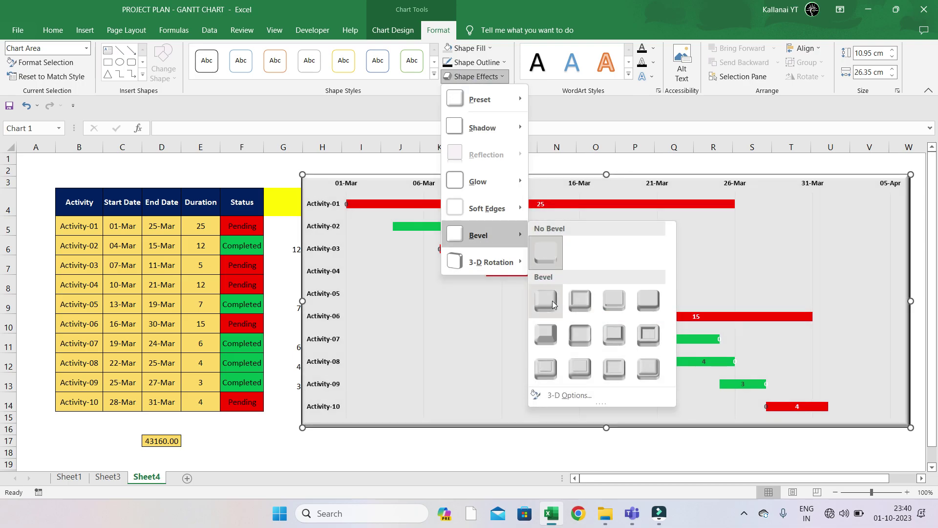
click(552, 301)
click(282, 417)
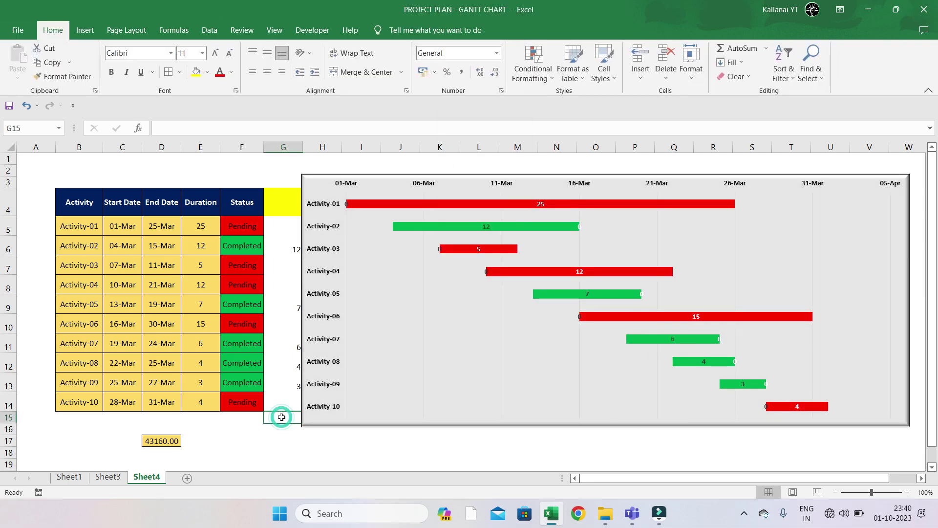
Move and enlarge the chart, shorten Activity-01 to 7 days, and mark it Completed
drag(387, 185, 352, 191)
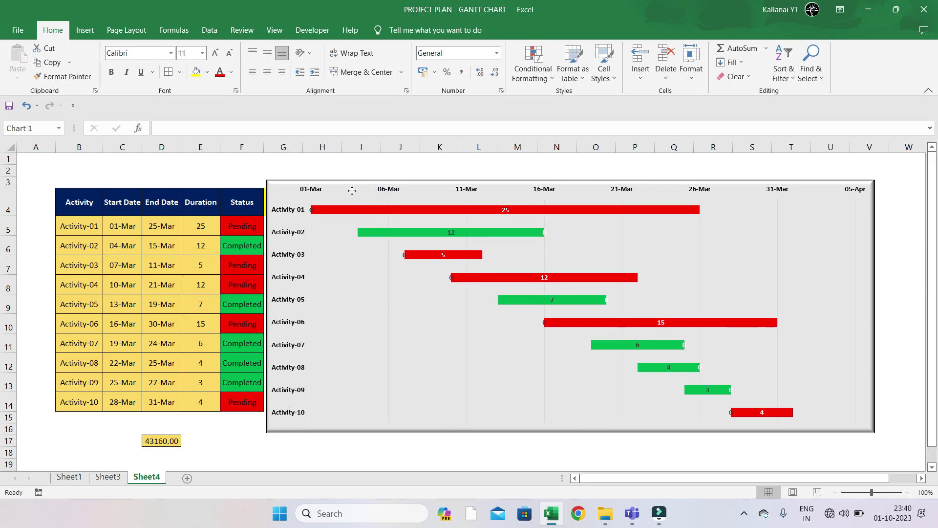
drag(874, 432, 911, 444)
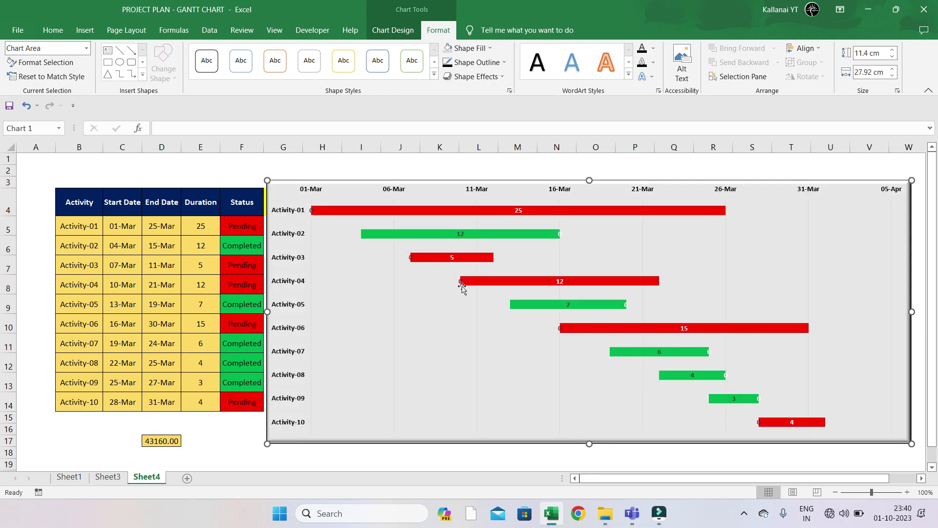
click(196, 230)
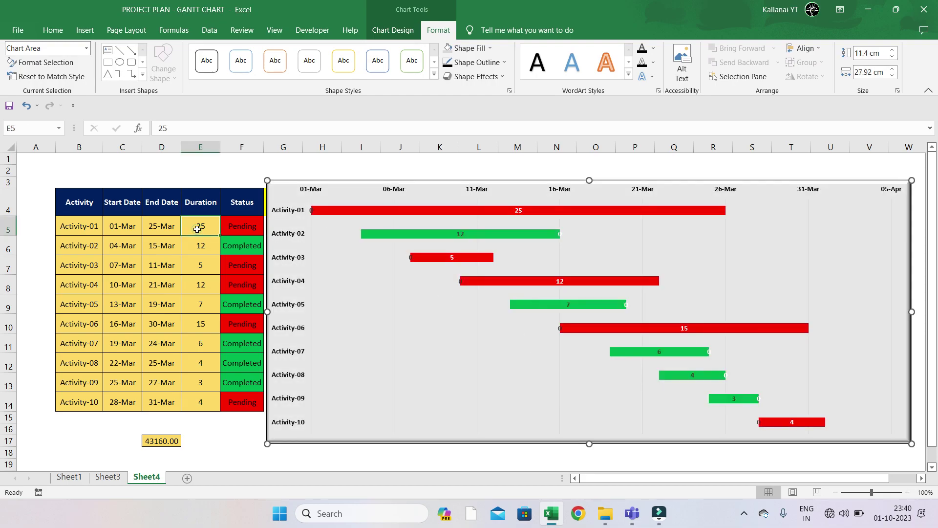
text(7)
key(Return)
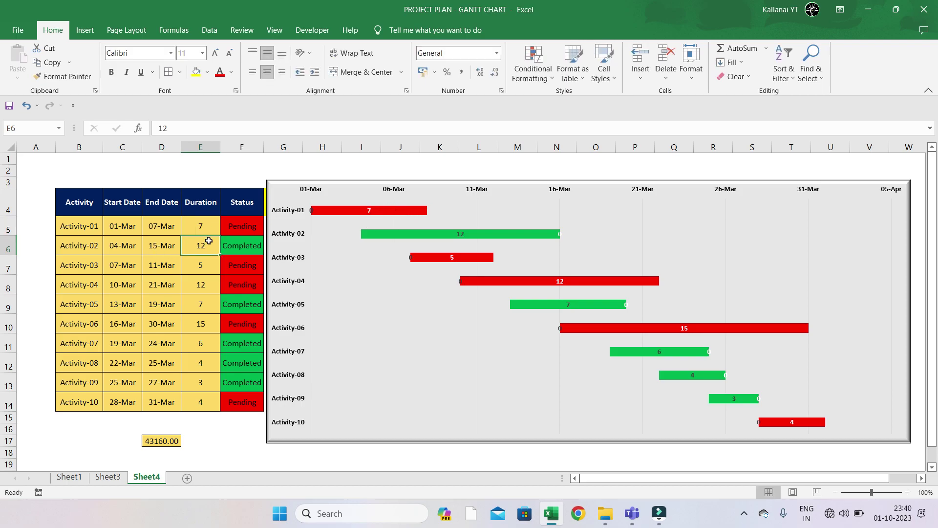
click(241, 230)
click(268, 230)
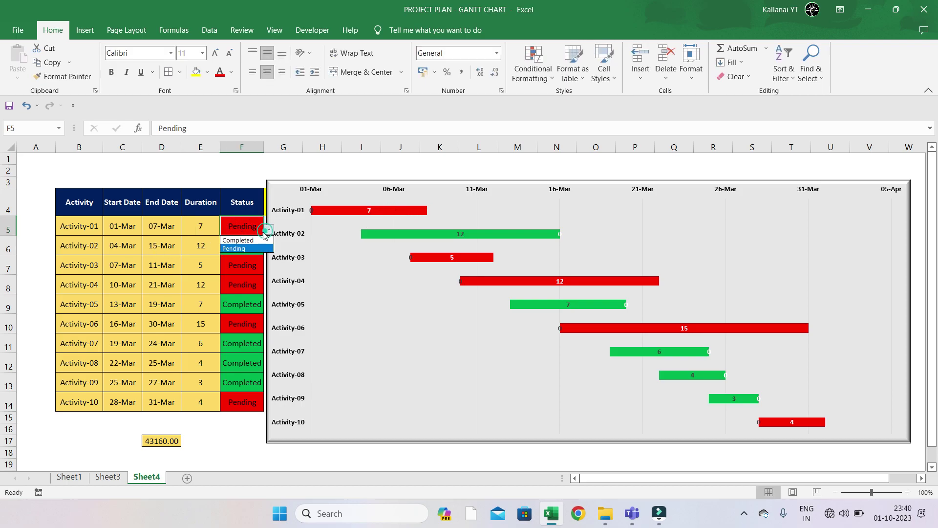
click(247, 240)
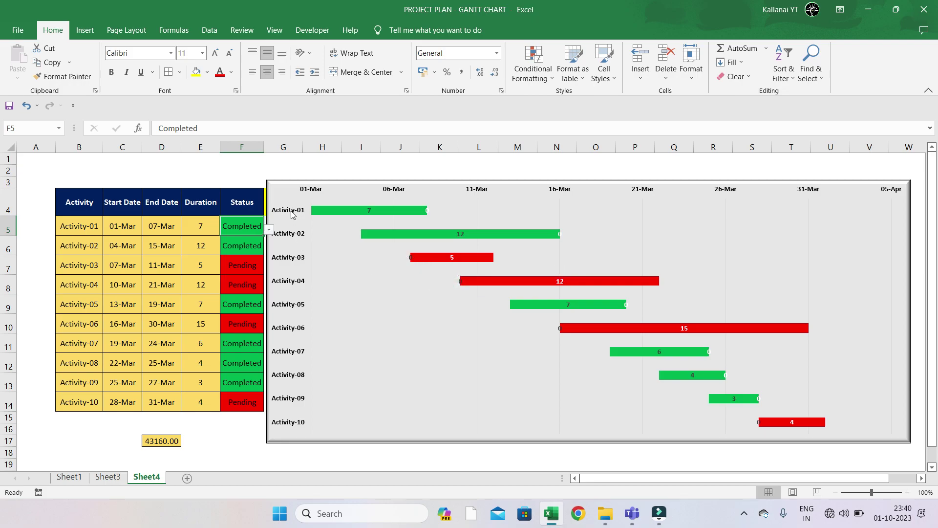
drag(288, 191, 394, 198)
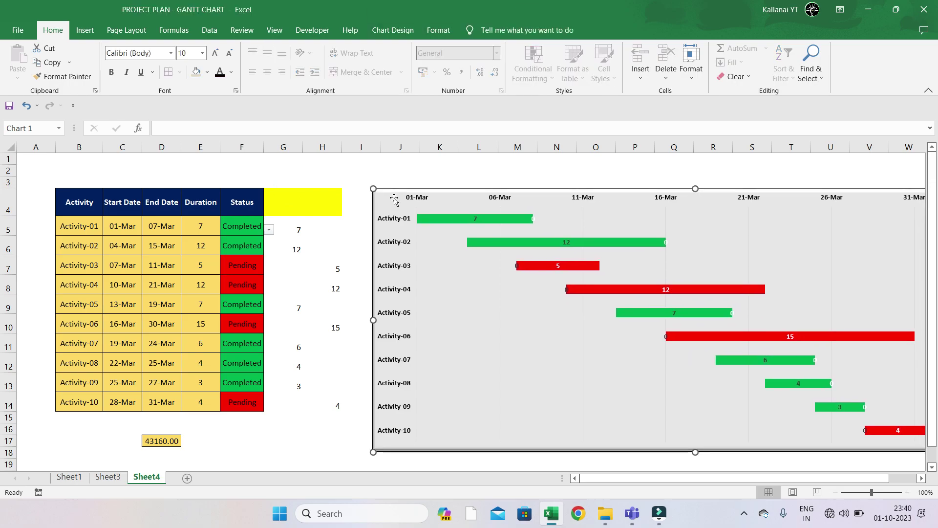
click(325, 228)
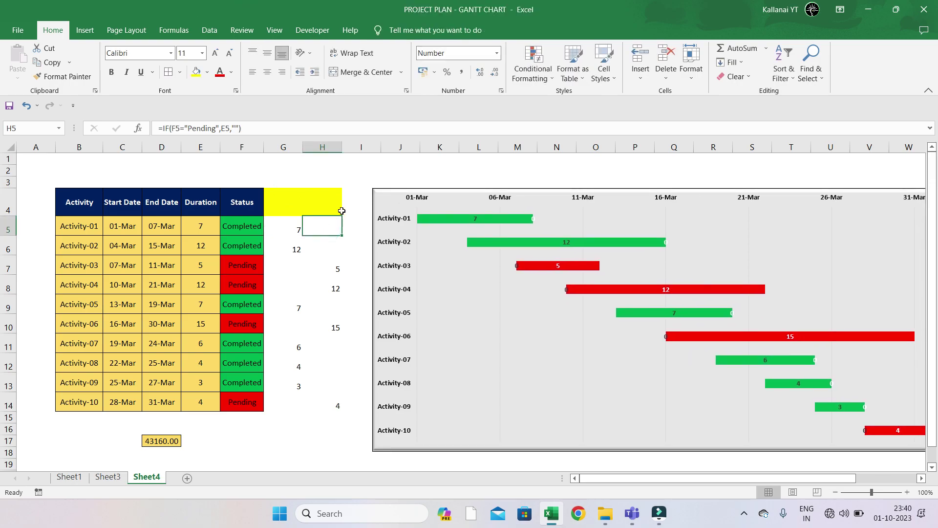
drag(396, 198, 289, 193)
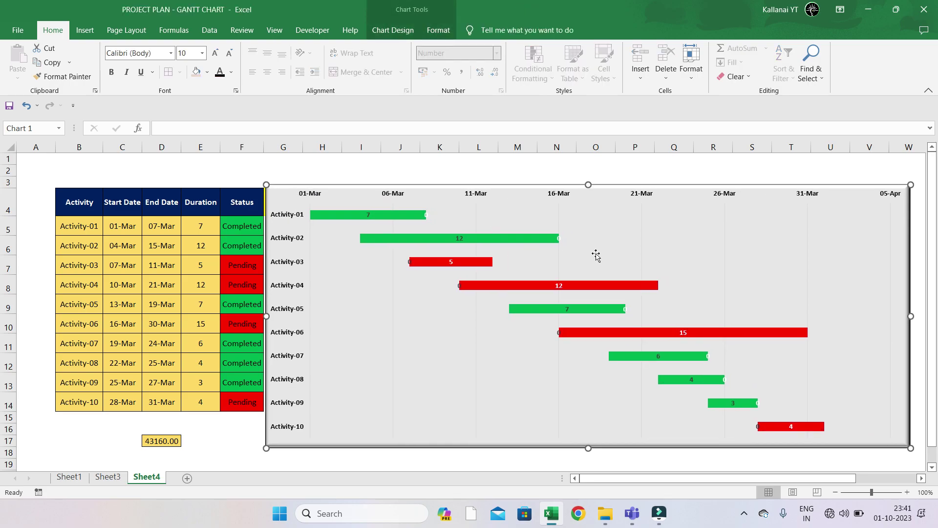
click(559, 240)
click(560, 239)
key(Delete)
key(ctrl+z)
click(482, 349)
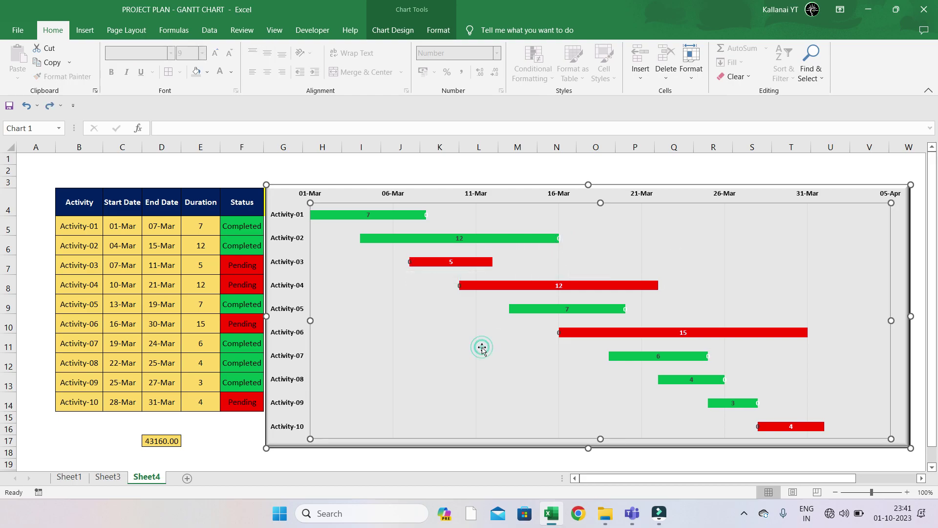
click(404, 462)
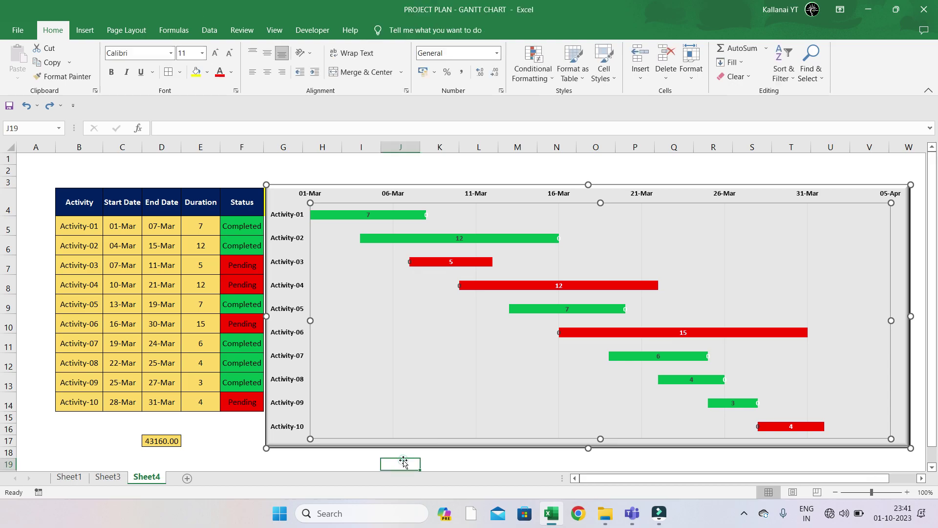
Move the chart up slightly so its top aligns with the table, then deselect it
click(606, 191)
drag(606, 191, 608, 182)
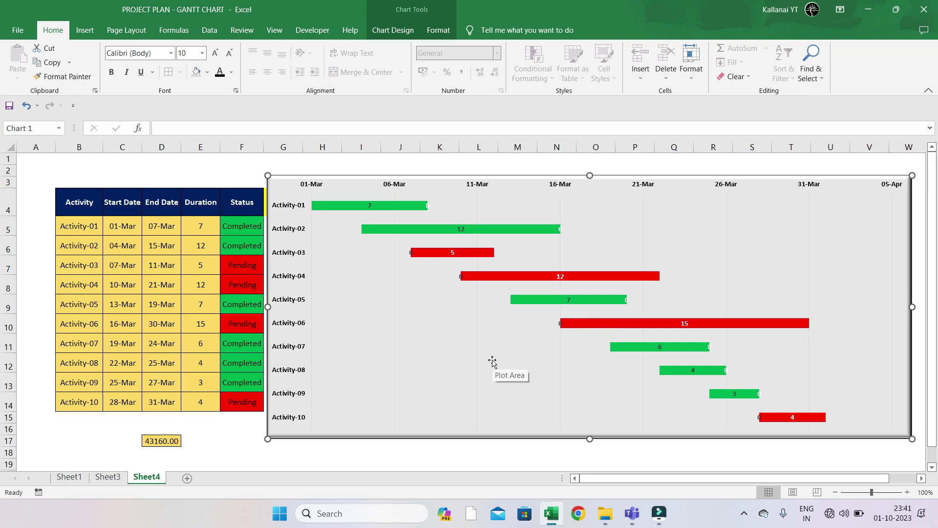
click(40, 343)
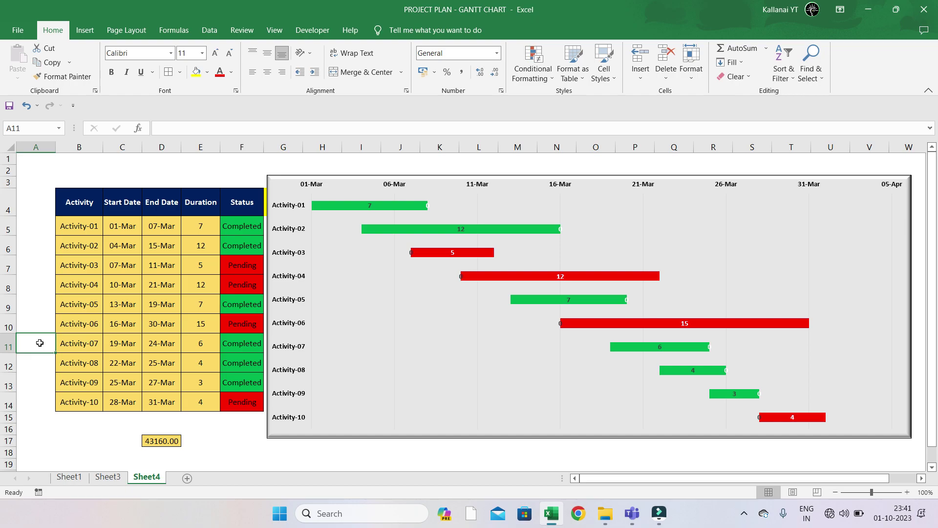
key(F8)
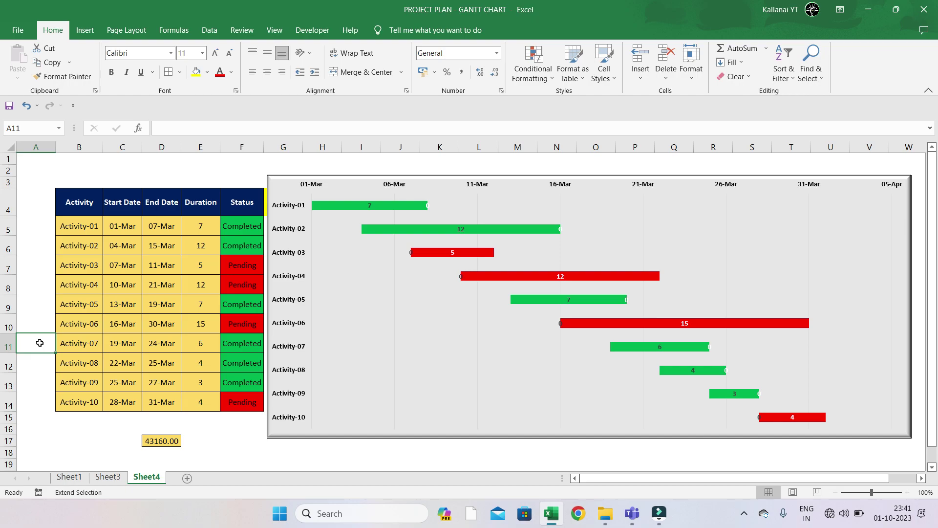